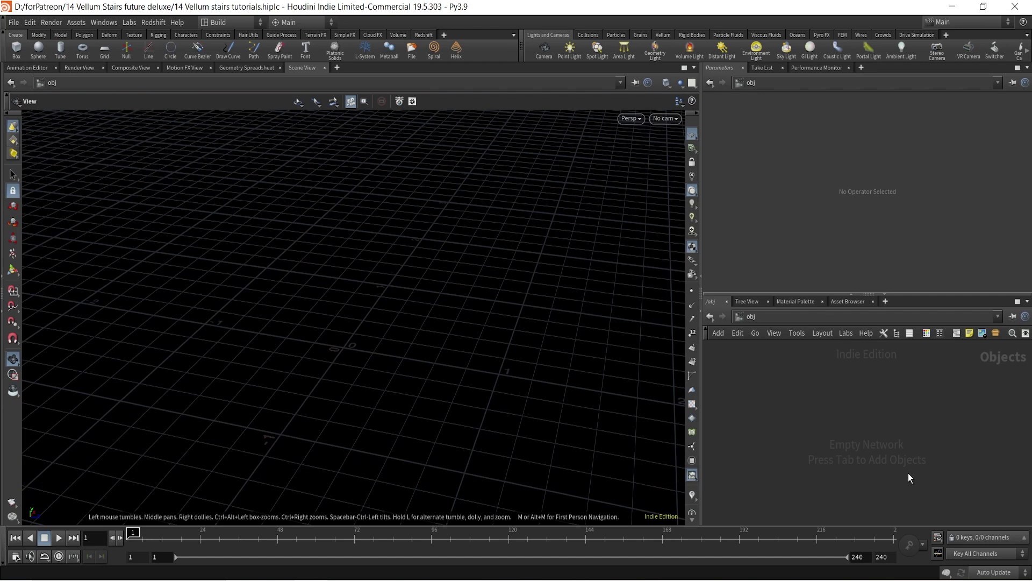
# Add a Geometry object to the scene and rename it Sim
pyautogui.press('Tab')
pyautogui.write('geo')
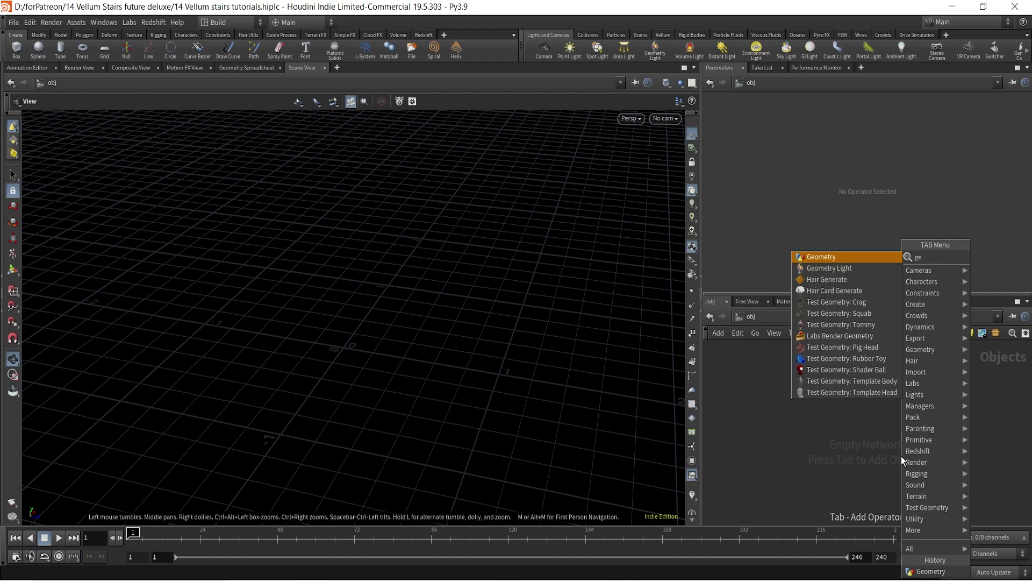
pyautogui.press('Return')
pyautogui.click(861, 424)
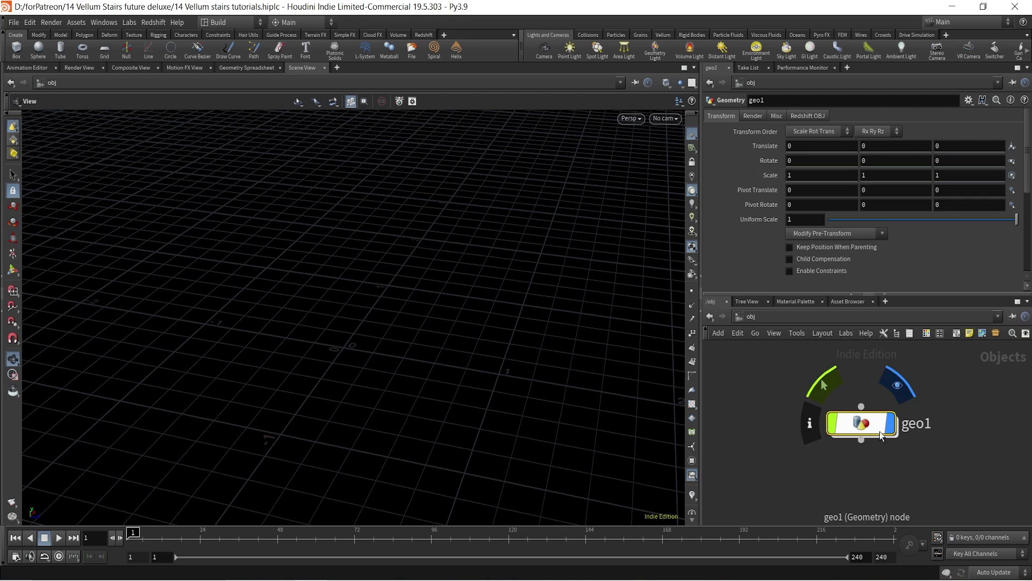
pyautogui.doubleClick(922, 434)
pyautogui.doubleClick(923, 434)
pyautogui.write('Si')
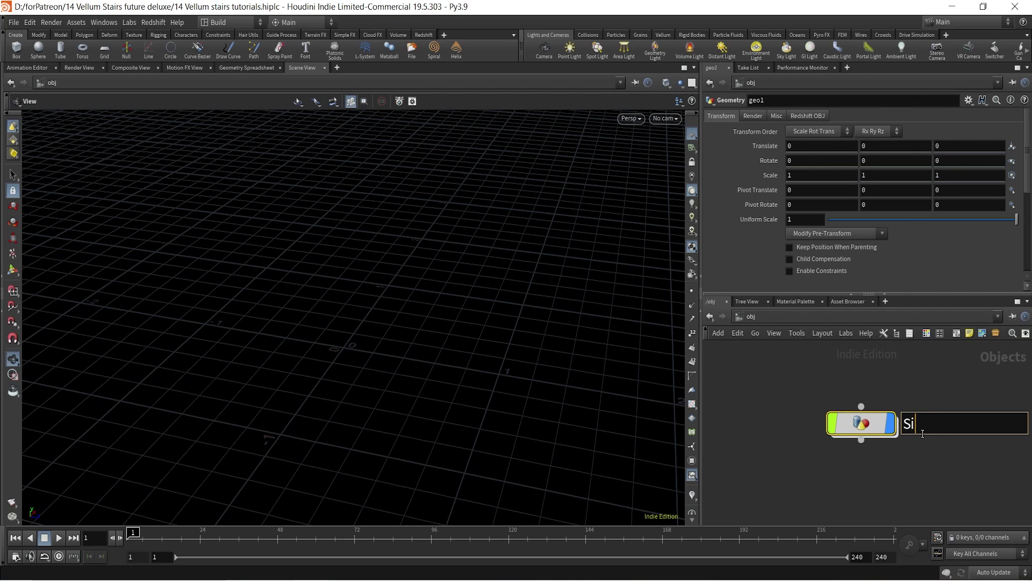
pyautogui.write('m')
pyautogui.press('Return')
# Enter the Sim object's network and add a Grid node
pyautogui.press('c')
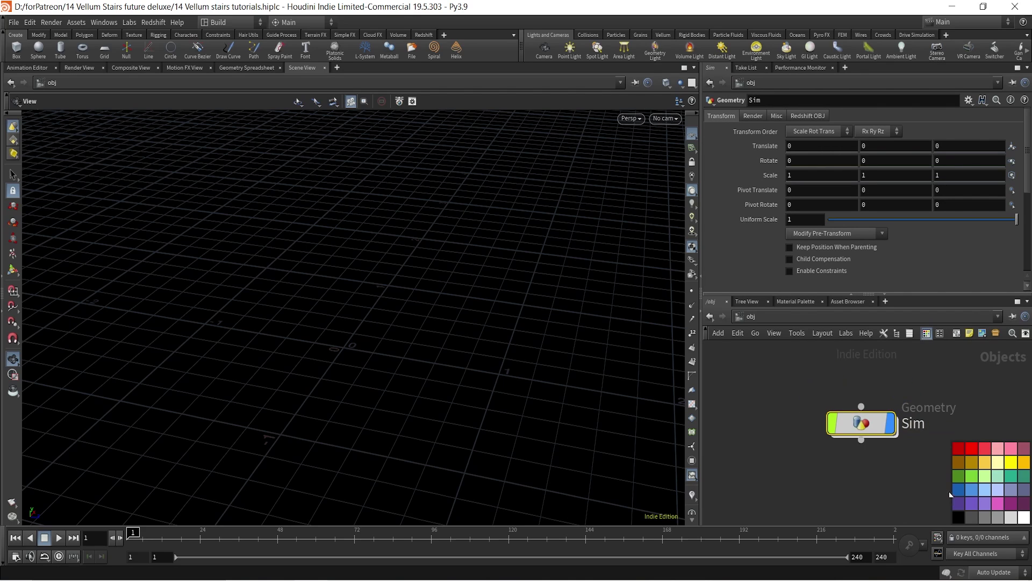
pyautogui.click(953, 497)
pyautogui.press('c')
pyautogui.doubleClick(872, 428)
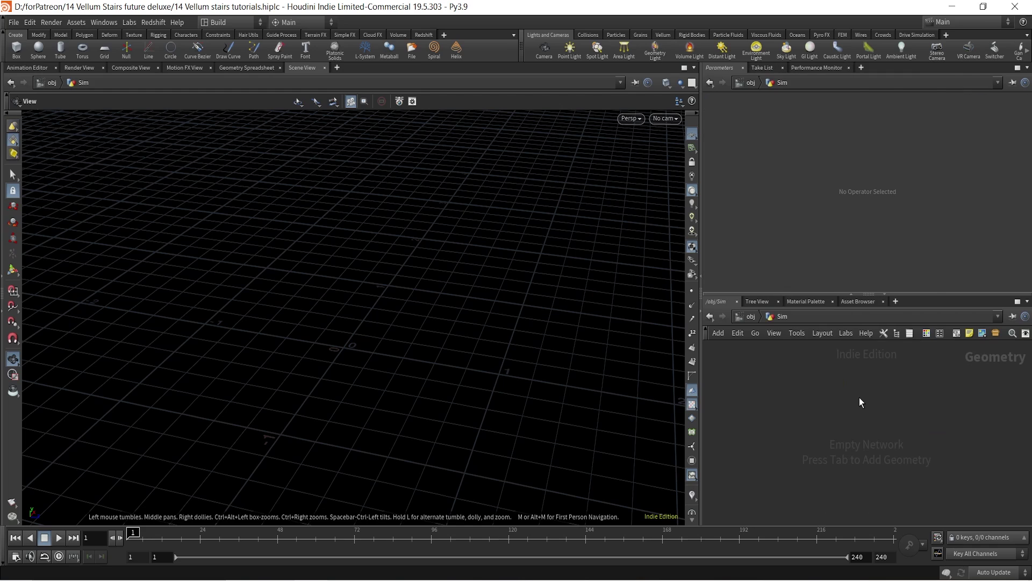
pyautogui.press('Tab')
pyautogui.write('gr')
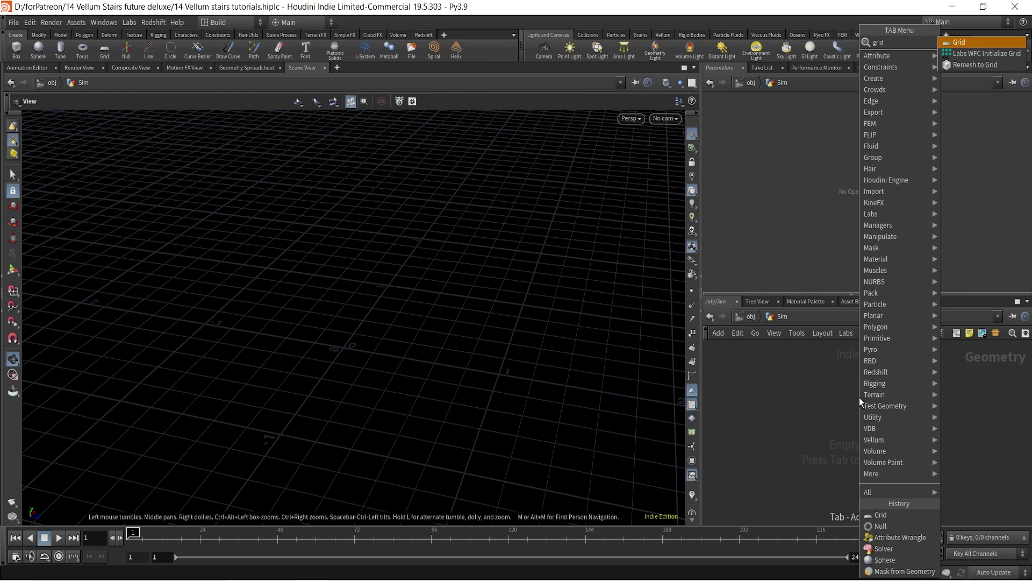
pyautogui.press('Return')
pyautogui.click(866, 433)
# Set the grid's size to 2 by 0.5
pyautogui.scroll(-10, 500, 300)
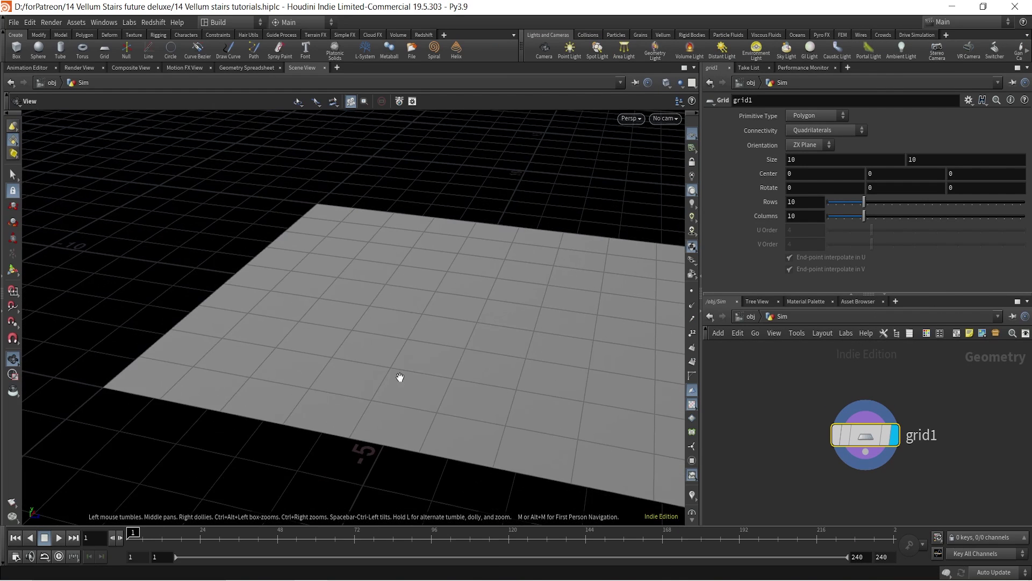
pyautogui.moveTo(503, 367); pyautogui.dragTo(426, 355)
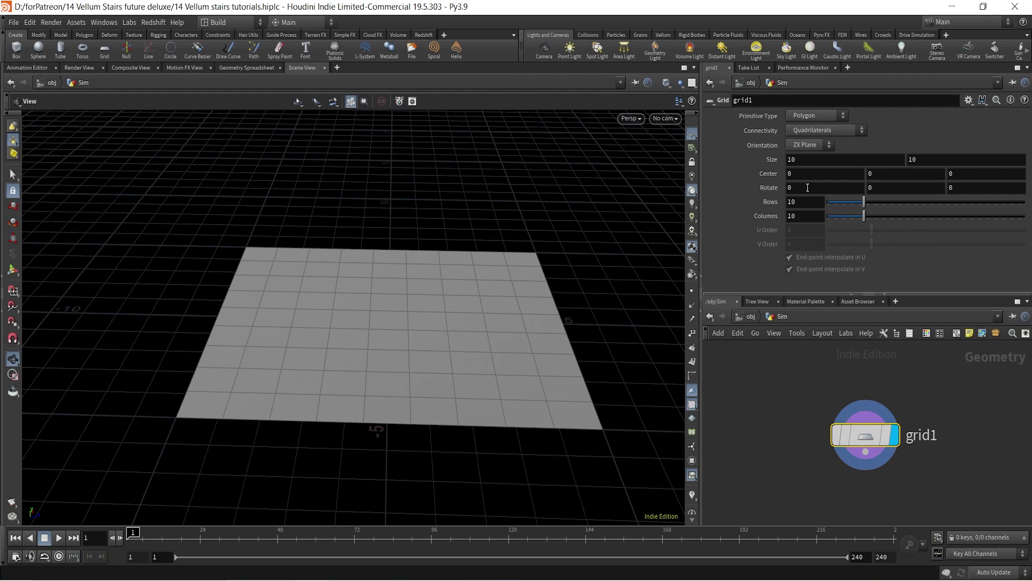
pyautogui.moveTo(802, 164); pyautogui.dragTo(776, 169)
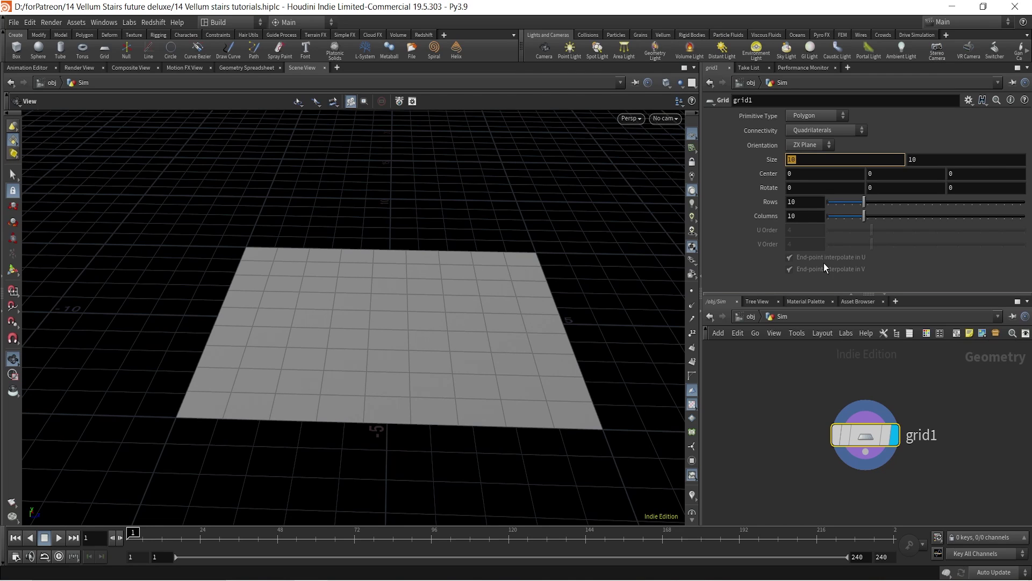
pyautogui.write('2')
pyautogui.moveTo(922, 162); pyautogui.dragTo(878, 161)
pyautogui.write('00.')
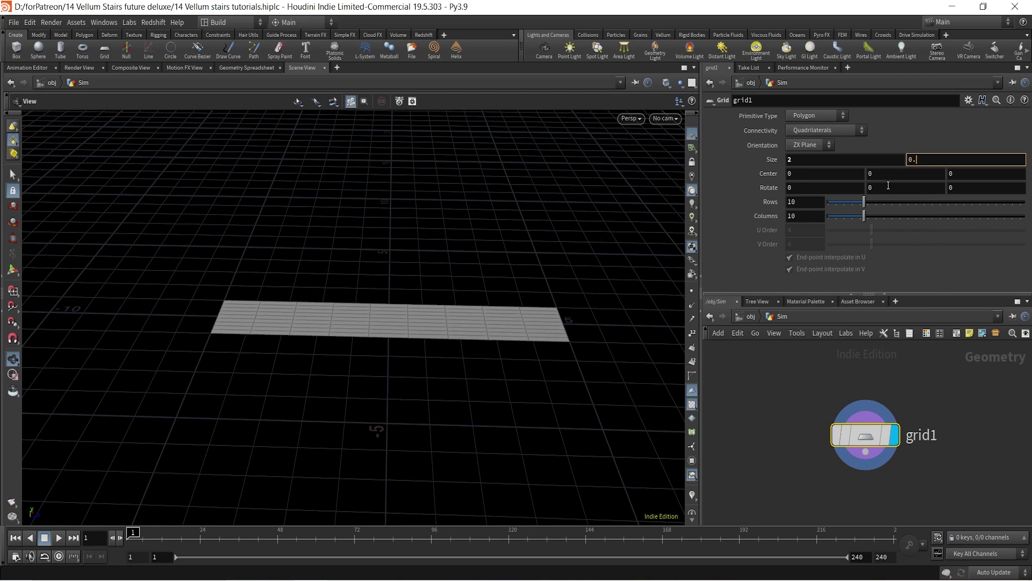
pyautogui.write('5')
pyautogui.press('Return')
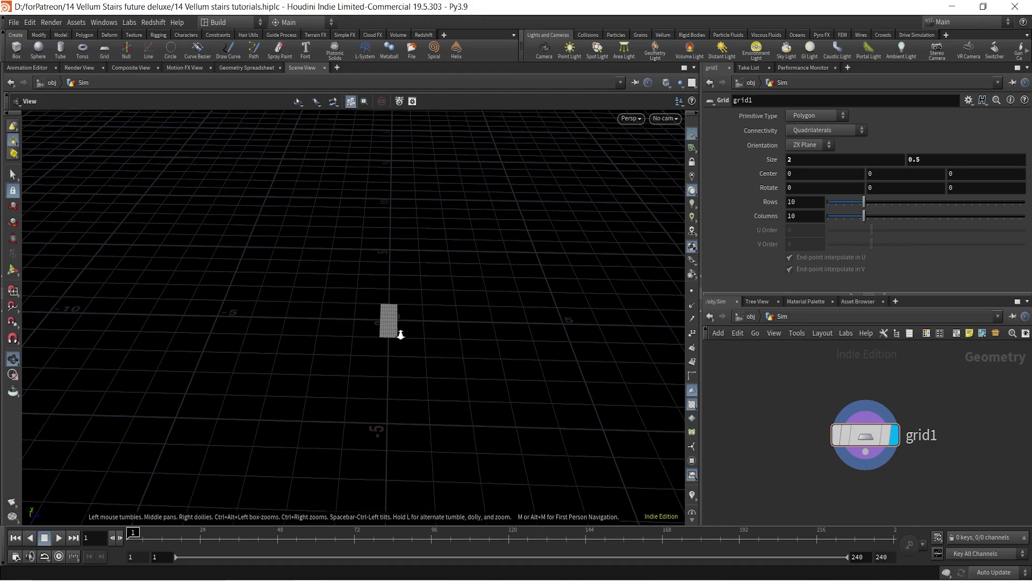
# Set the grid's rows to 3 and its columns to 30
pyautogui.scroll(6, 400, 335)
pyautogui.moveTo(418, 323); pyautogui.dragTo(402, 359, button='middle')
pyautogui.moveTo(395, 360); pyautogui.dragTo(452, 321)
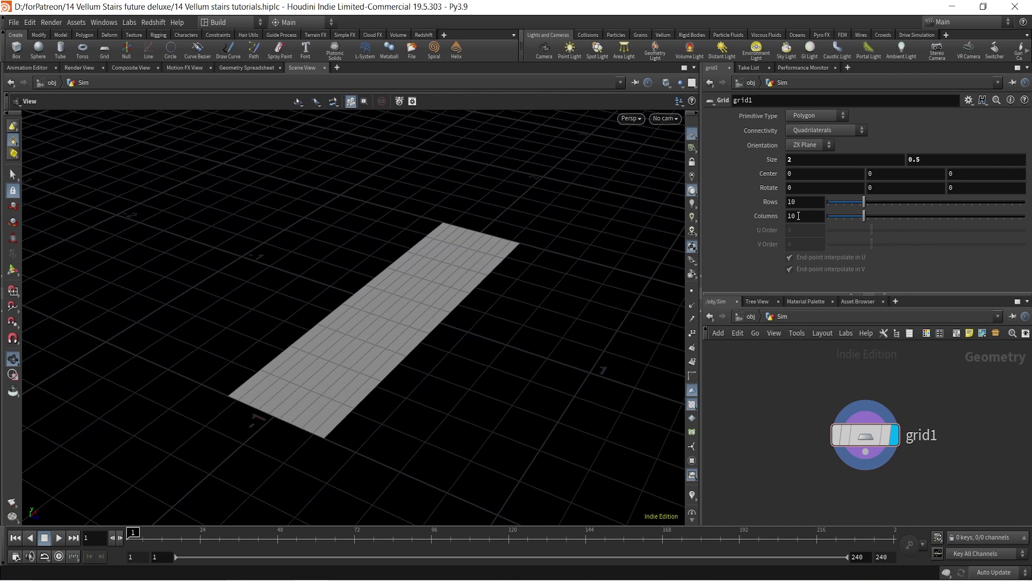
pyautogui.write('3')
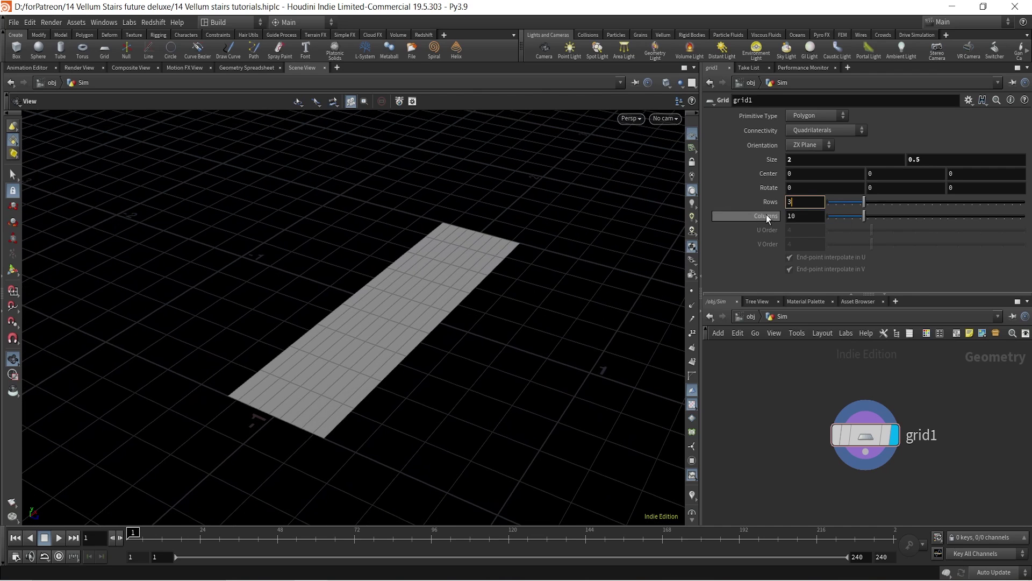
pyautogui.click(805, 215)
pyautogui.write('30')
pyautogui.press('Return')
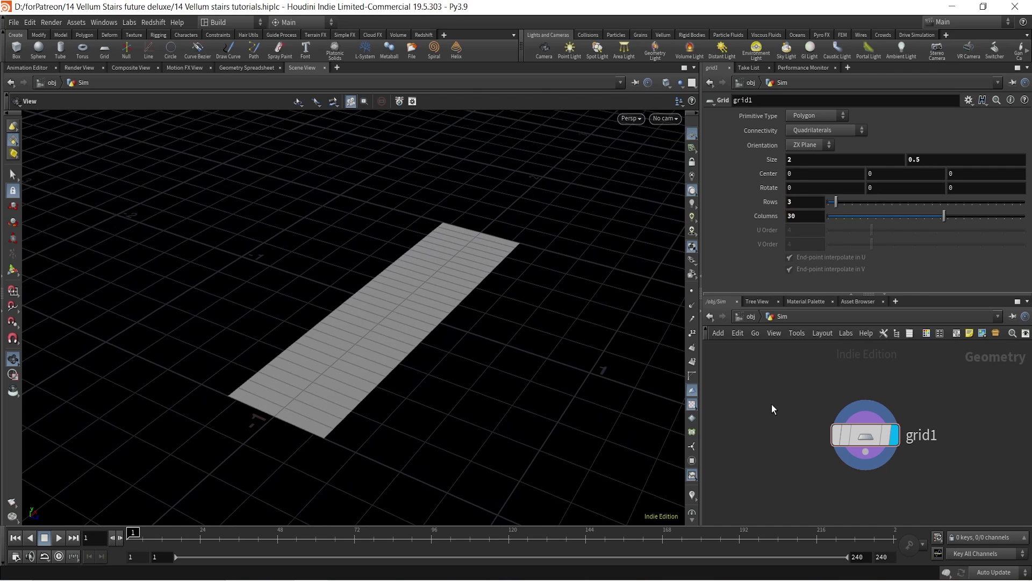
# Add a Group node fed by the grid and make it the displayed node
pyautogui.moveTo(412, 342); pyautogui.dragTo(388, 356, button='right')
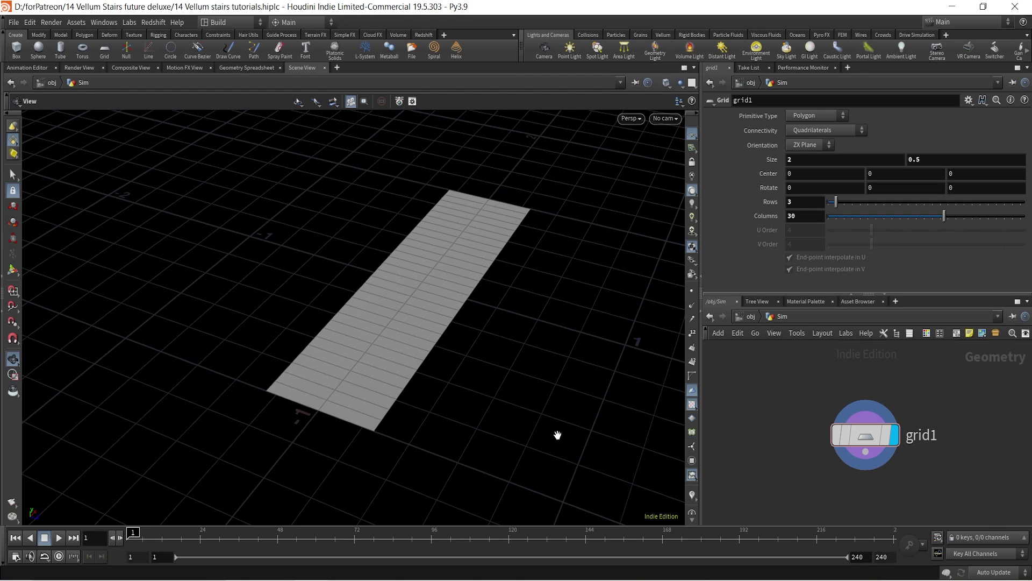
pyautogui.moveTo(933, 489); pyautogui.dragTo(898, 424, button='middle')
pyautogui.moveTo(831, 386); pyautogui.dragTo(807, 438)
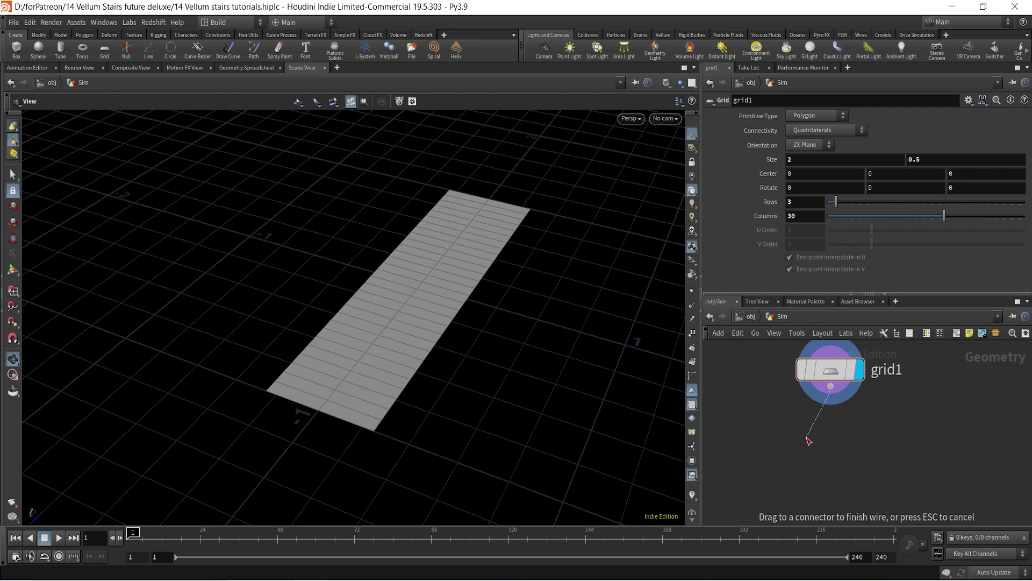
pyautogui.click(805, 447)
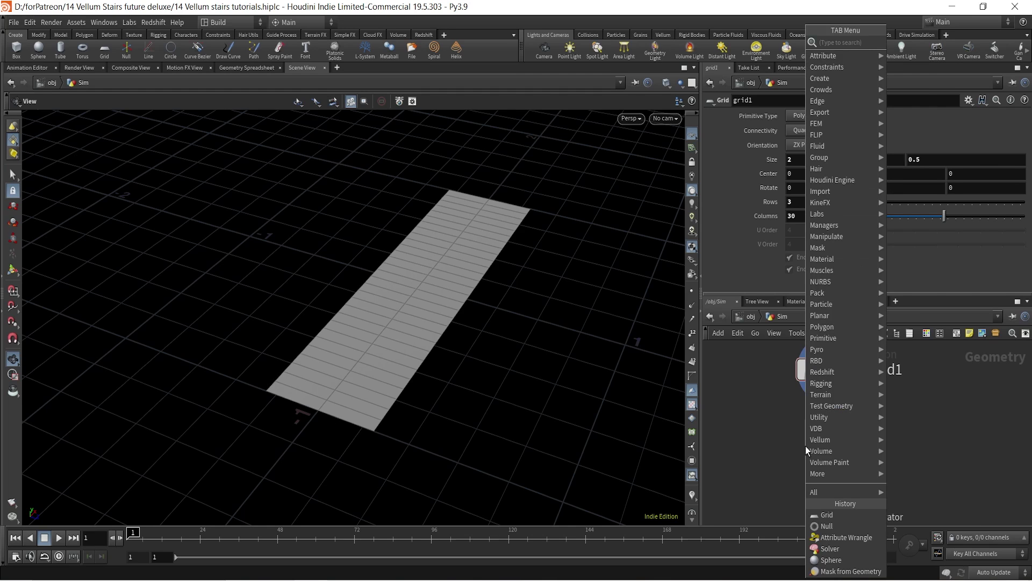
pyautogui.write('group')
pyautogui.press('Return')
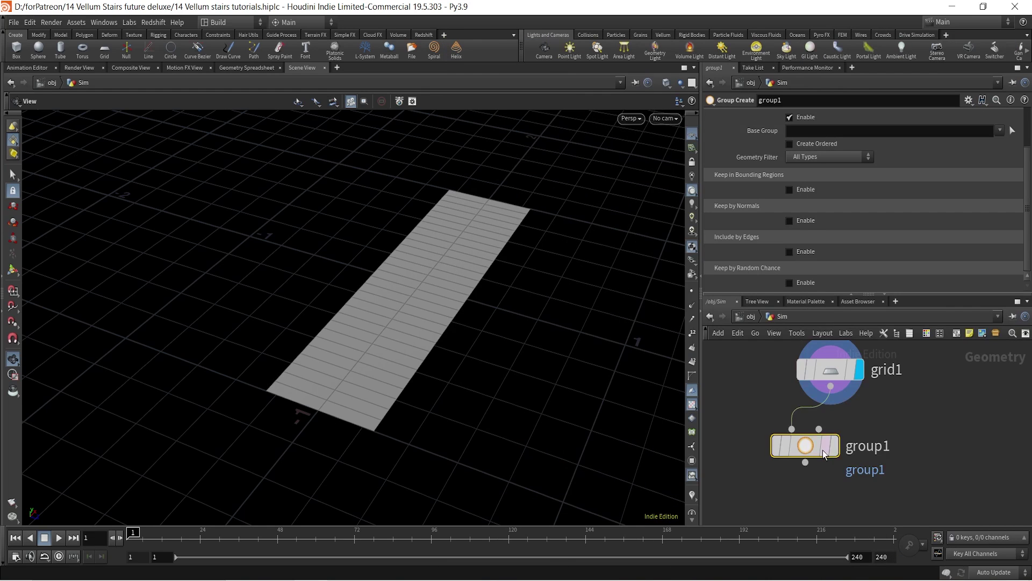
pyautogui.click(833, 445)
# Name the group bend and set its group type to Points
pyautogui.scroll(2, 834, 162)
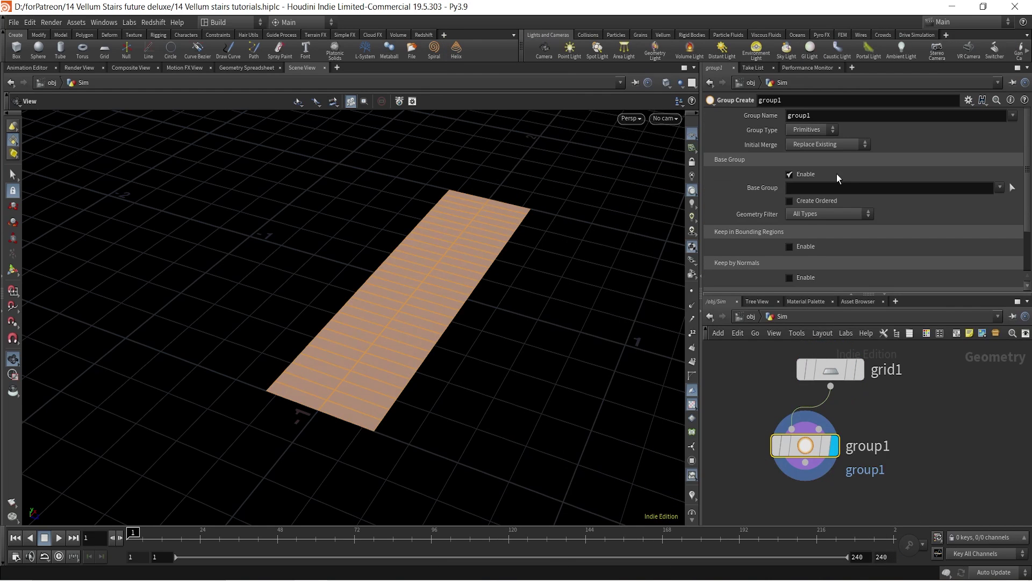
pyautogui.doubleClick(820, 119)
pyautogui.write('bend')
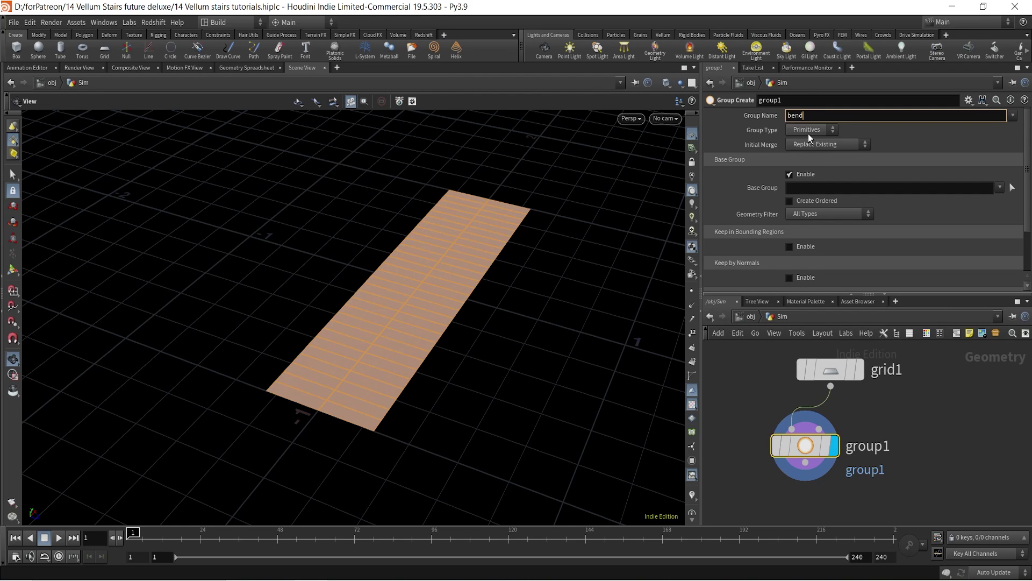
pyautogui.click(809, 132)
pyautogui.click(808, 144)
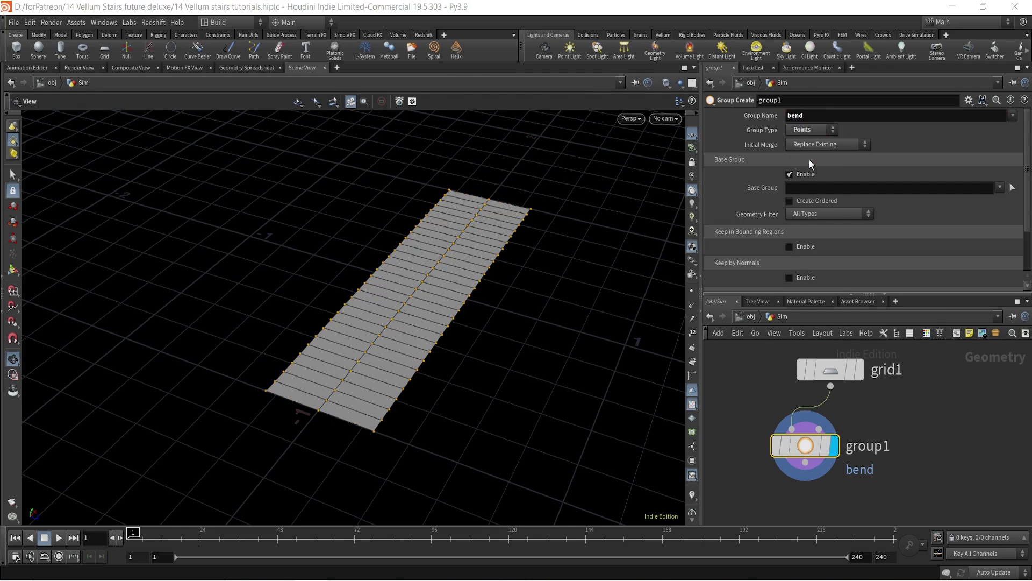
# Disable the base group and enable Keep in Bounding Regions with the Bounding Box type
pyautogui.click(795, 176)
pyautogui.click(790, 205)
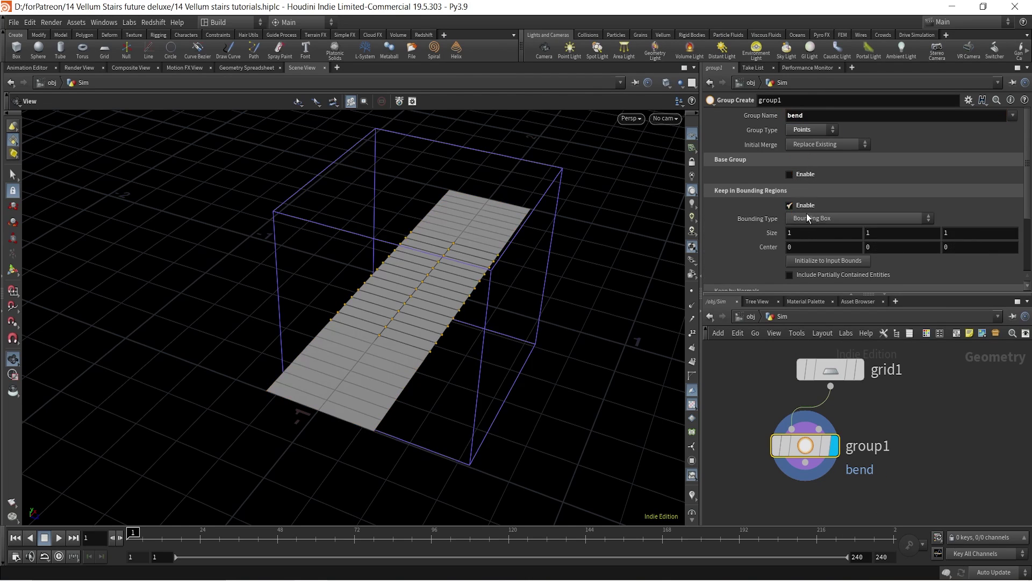
pyautogui.click(817, 218)
pyautogui.click(822, 218)
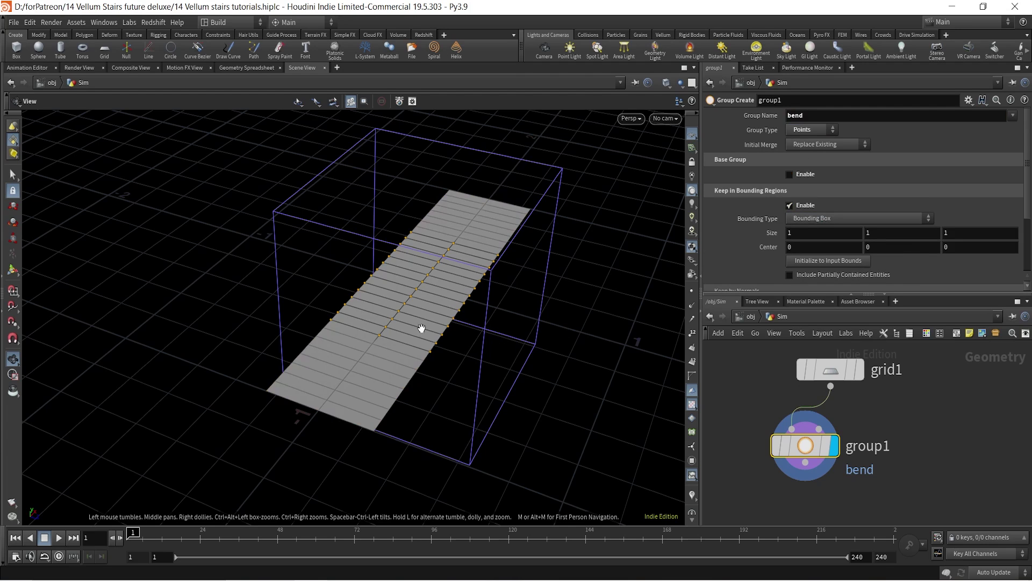
# Reshape the group's bounding box to about 2.43 × 1 × 0.36, centred at Z about -0.32, enclosing one long edge row of points
pyautogui.click(13, 270)
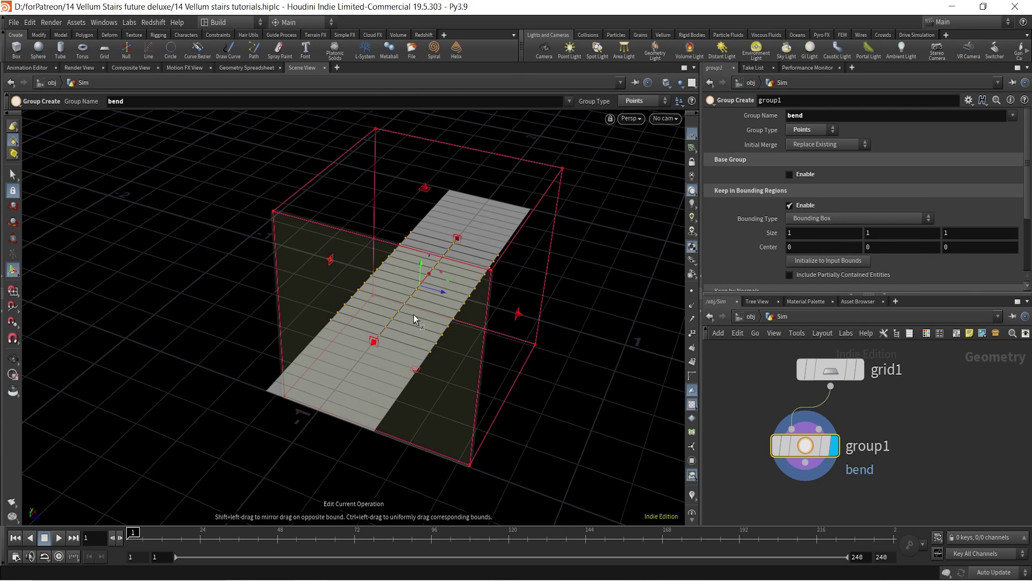
pyautogui.moveTo(370, 344); pyautogui.dragTo(290, 445)
pyautogui.moveTo(518, 315); pyautogui.dragTo(392, 276)
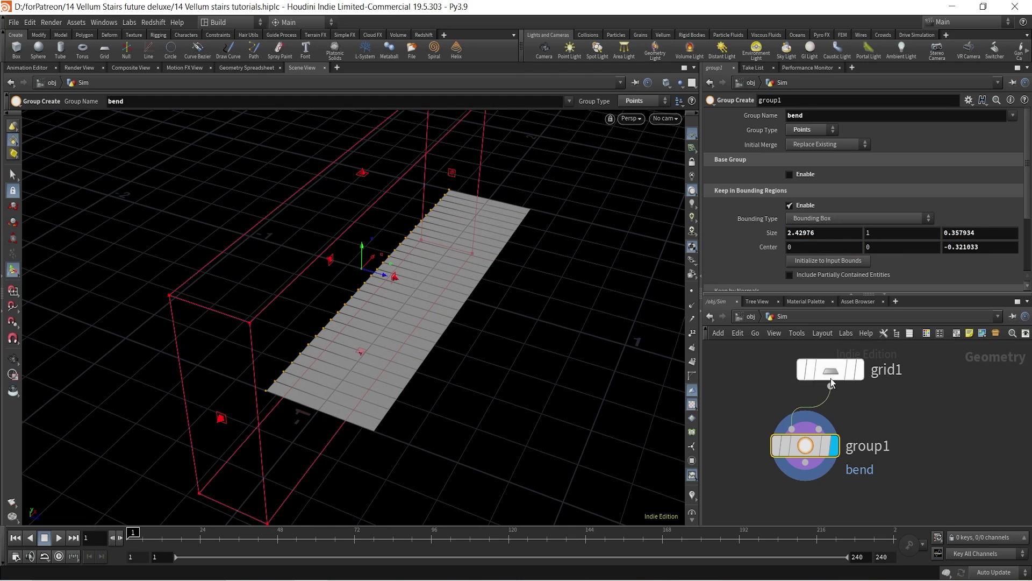
# Add a Transform node after the group node, display it and align it beneath in the network
pyautogui.moveTo(908, 411); pyautogui.dragTo(858, 320, button='middle')
pyautogui.moveTo(758, 388); pyautogui.dragTo(818, 431)
pyautogui.write('transform')
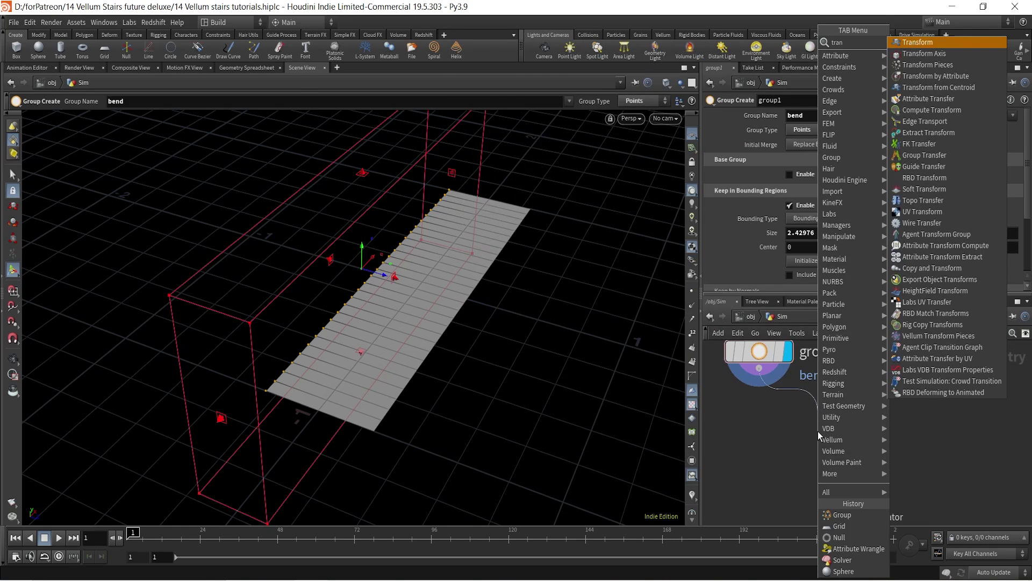
pyautogui.press('Return')
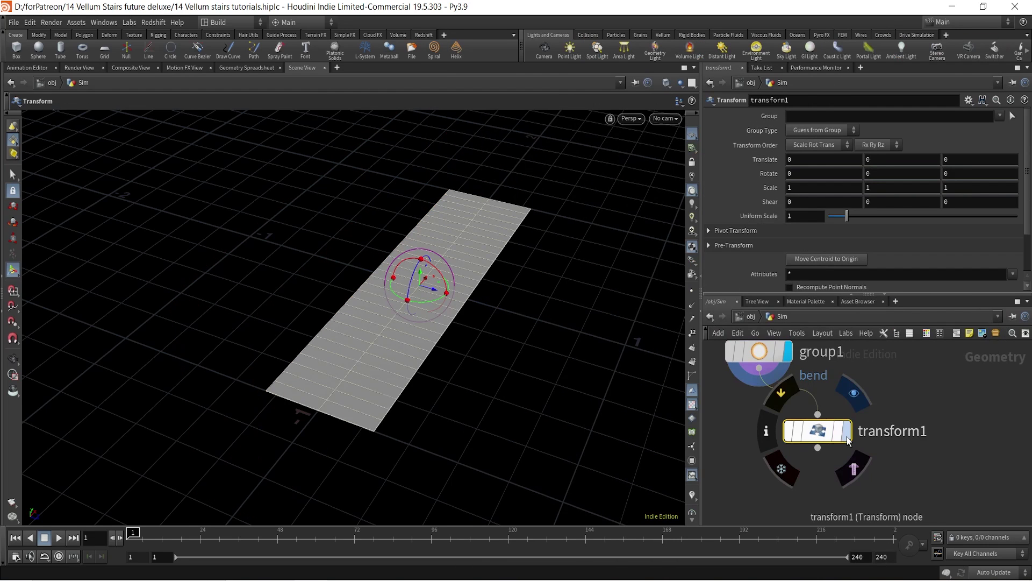
pyautogui.moveTo(820, 434); pyautogui.dragTo(829, 461)
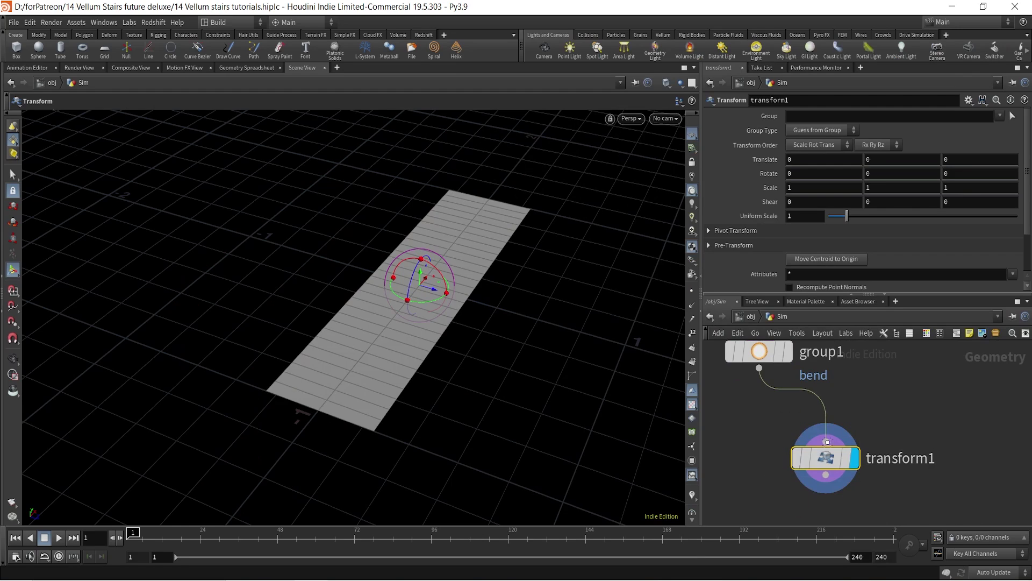
pyautogui.press('l')
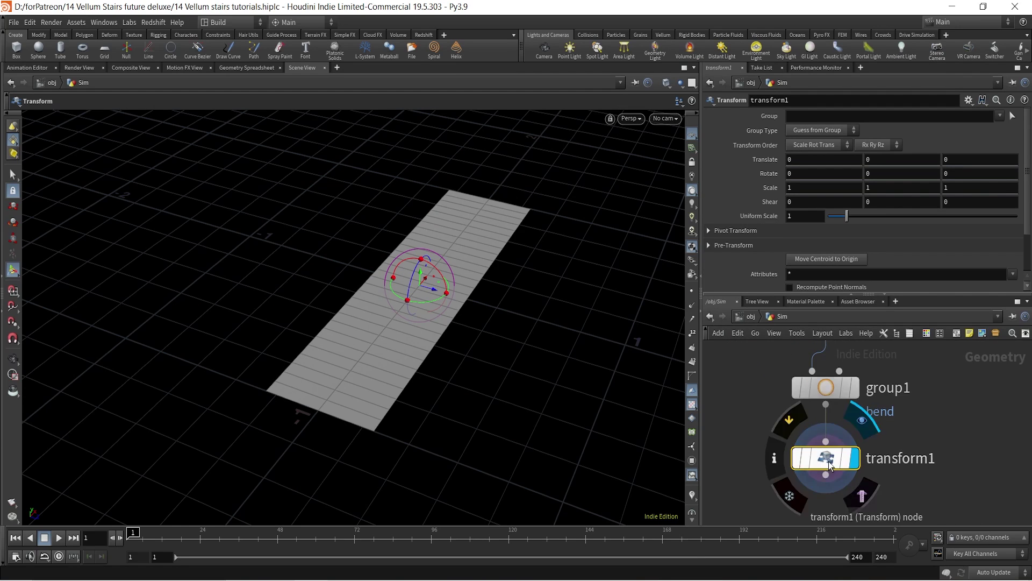
# Limit the transform to the bend group and set its Y translation to 0.2
pyautogui.click(1001, 116)
pyautogui.click(1001, 127)
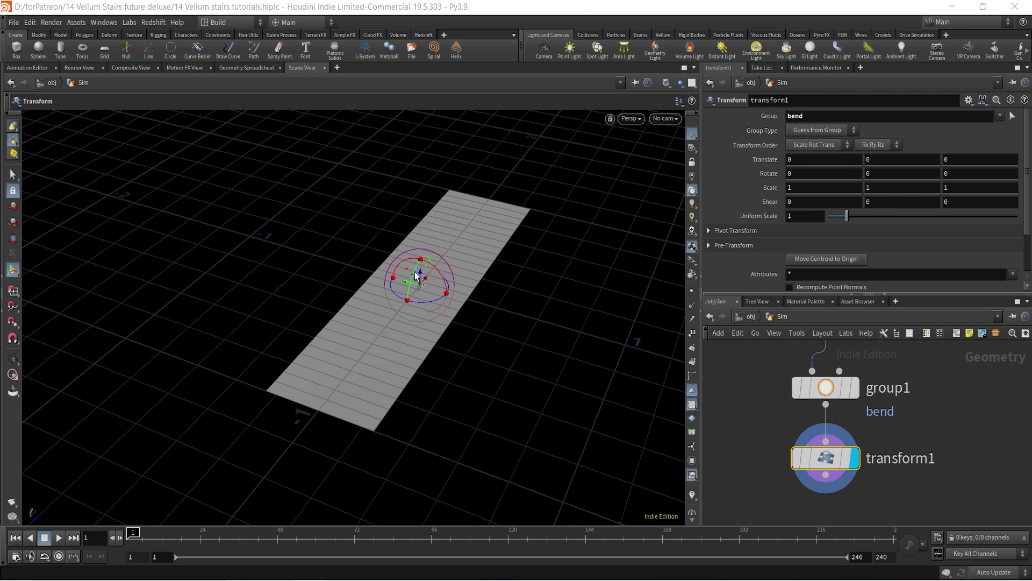
pyautogui.keyDown('alt'); pyautogui.moveTo(415, 276); pyautogui.dragTo(369, 281, button='right'); pyautogui.keyUp('alt')
pyautogui.keyDown('alt'); pyautogui.moveTo(369, 282); pyautogui.dragTo(390, 270); pyautogui.keyUp('alt')
pyautogui.keyDown('alt'); pyautogui.moveTo(389, 269); pyautogui.dragTo(526, 196, button='right'); pyautogui.keyUp('alt')
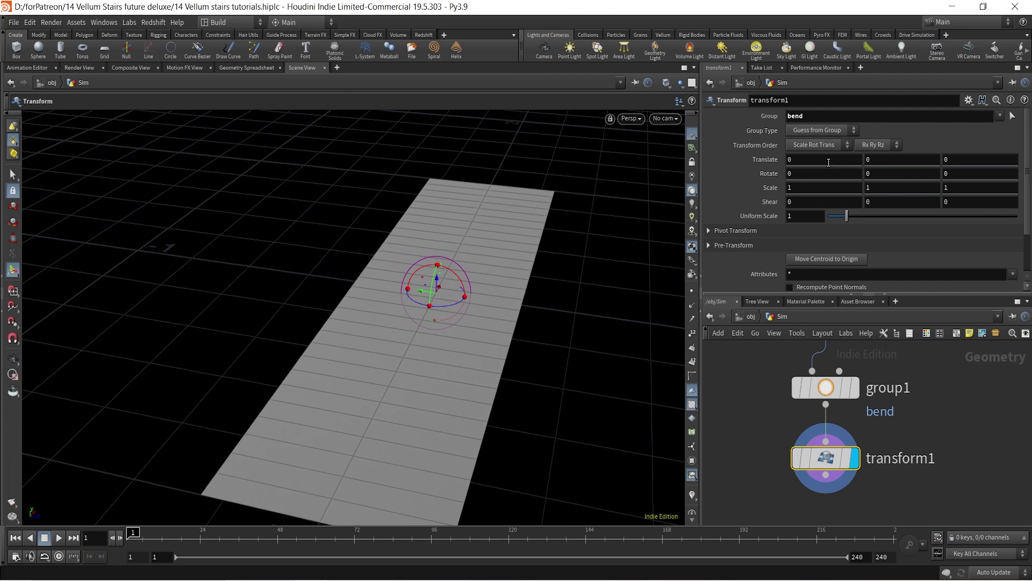
pyautogui.moveTo(899, 160); pyautogui.dragTo(952, 170, button='middle')
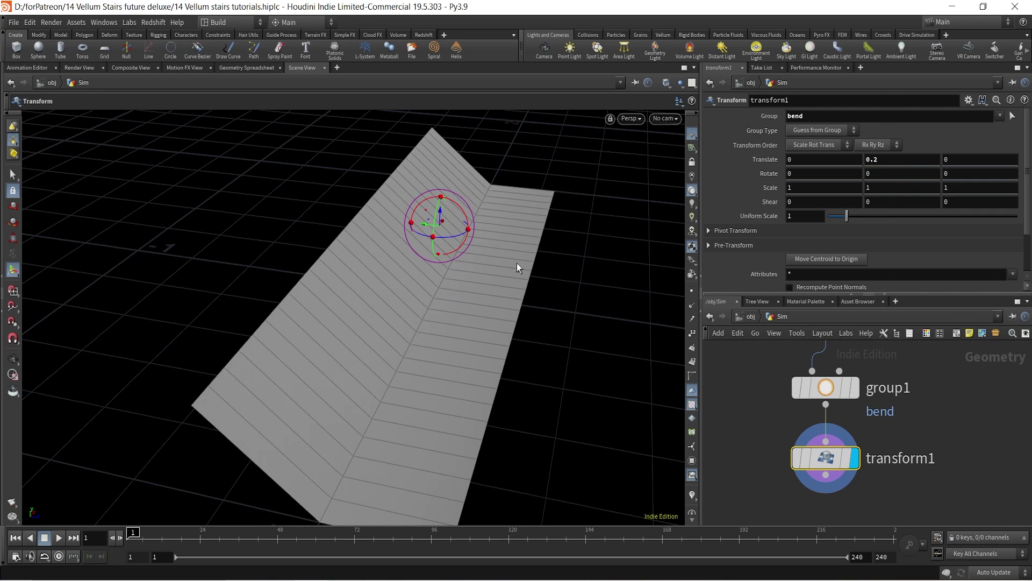
# Set the transform's Z translation to 0.25 so the bend edge stands upright over the grid's middle row
pyautogui.keyDown('alt'); pyautogui.moveTo(386, 259); pyautogui.dragTo(513, 230); pyautogui.keyUp('alt')
pyautogui.click(983, 160)
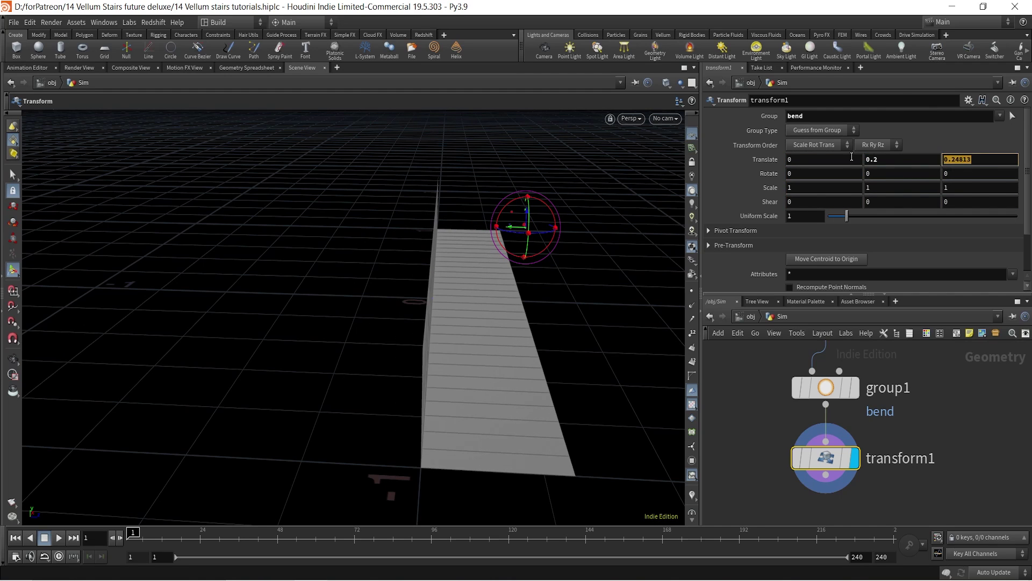
pyautogui.write('0.25')
pyautogui.click(945, 406)
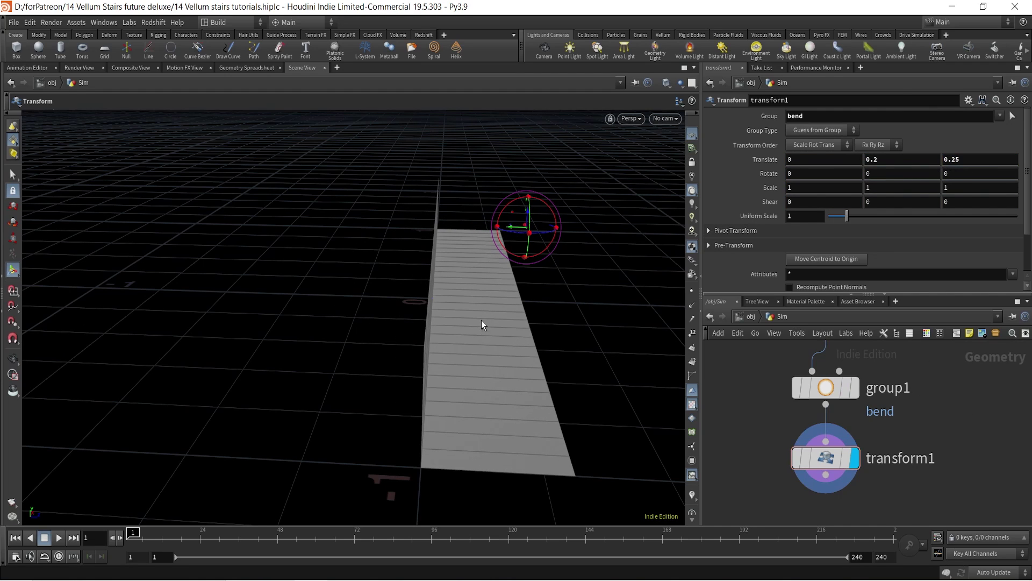
pyautogui.press('Escape')
pyautogui.moveTo(501, 281); pyautogui.dragTo(380, 289)
pyautogui.press('Return')
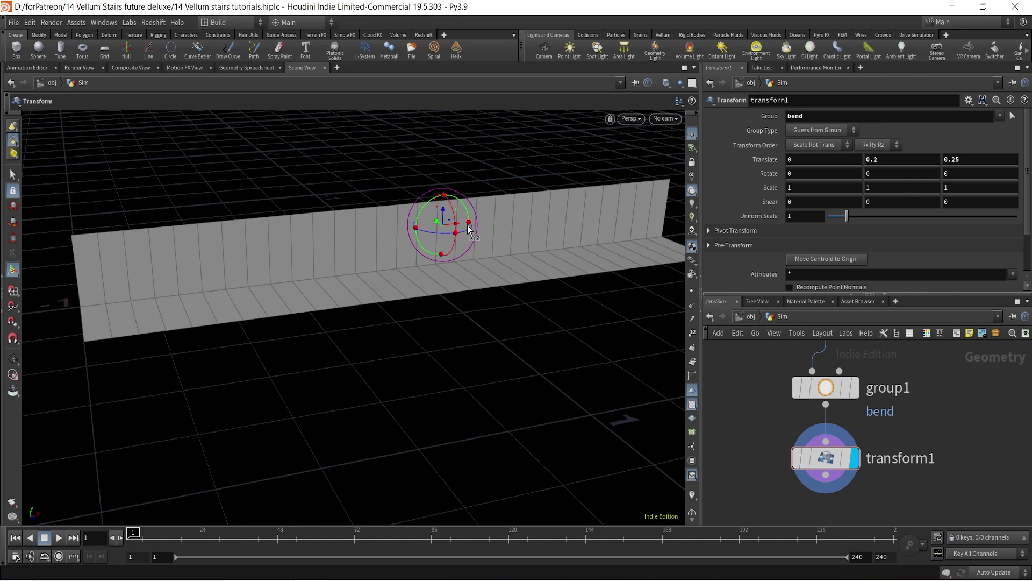
# Add a Copy and Transform node after the transform node, display it and align it beneath in the network
pyautogui.press('Escape')
pyautogui.moveTo(469, 243); pyautogui.dragTo(475, 265)
pyautogui.moveTo(474, 264); pyautogui.dragTo(422, 293, button='right')
pyautogui.moveTo(430, 281); pyautogui.dragTo(411, 334, button='middle')
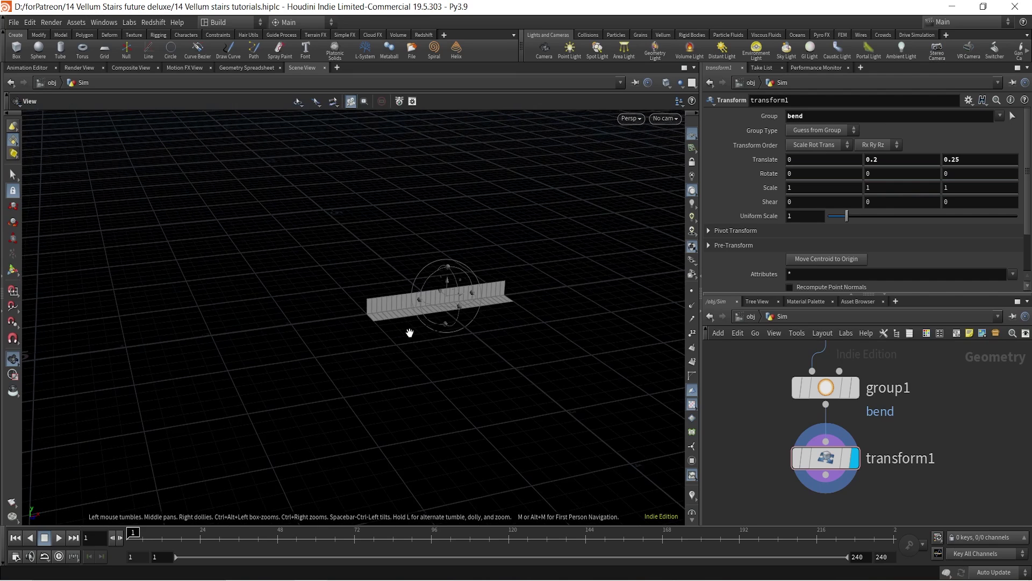
pyautogui.moveTo(411, 334)
pyautogui.mouseDown()
pyautogui.moveTo(486, 313)
pyautogui.moveTo(417, 323)
pyautogui.mouseUp()
pyautogui.moveTo(440, 309); pyautogui.dragTo(384, 303, button='middle')
pyautogui.press('Return')
pyautogui.moveTo(950, 442); pyautogui.dragTo(934, 351, button='middle')
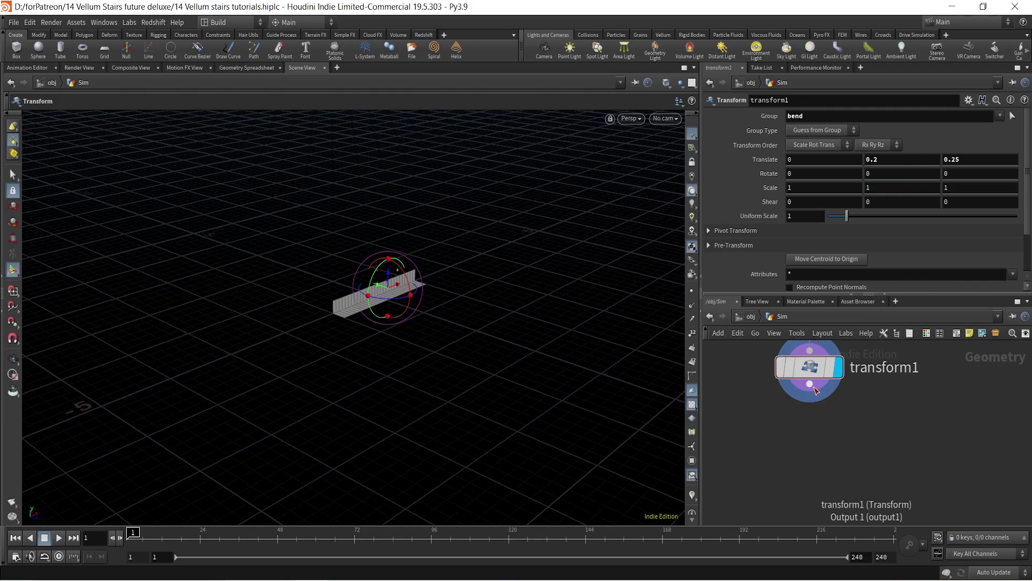
pyautogui.click(810, 385)
pyautogui.press('Tab')
pyautogui.write('c')
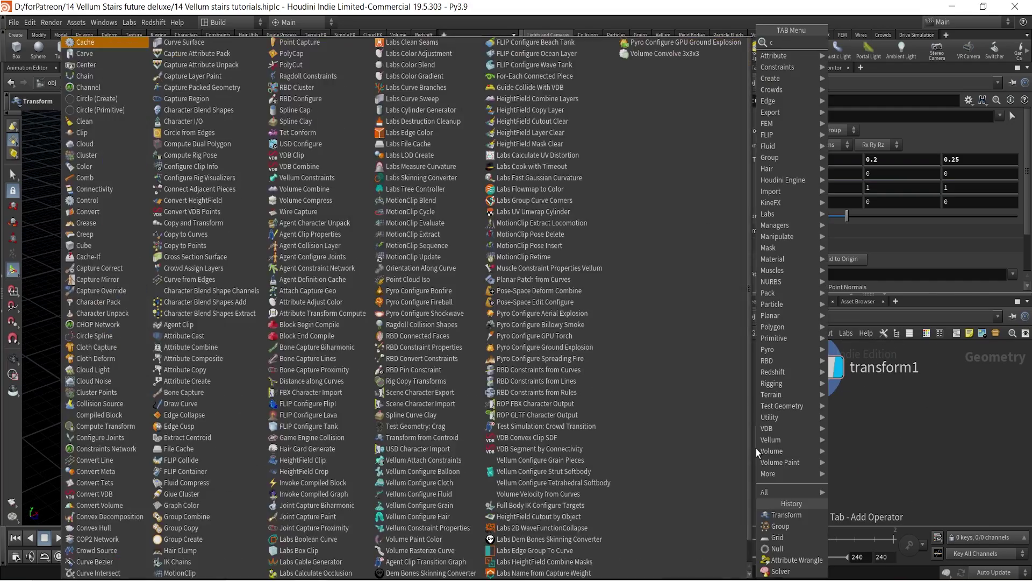
pyautogui.write('opyto')
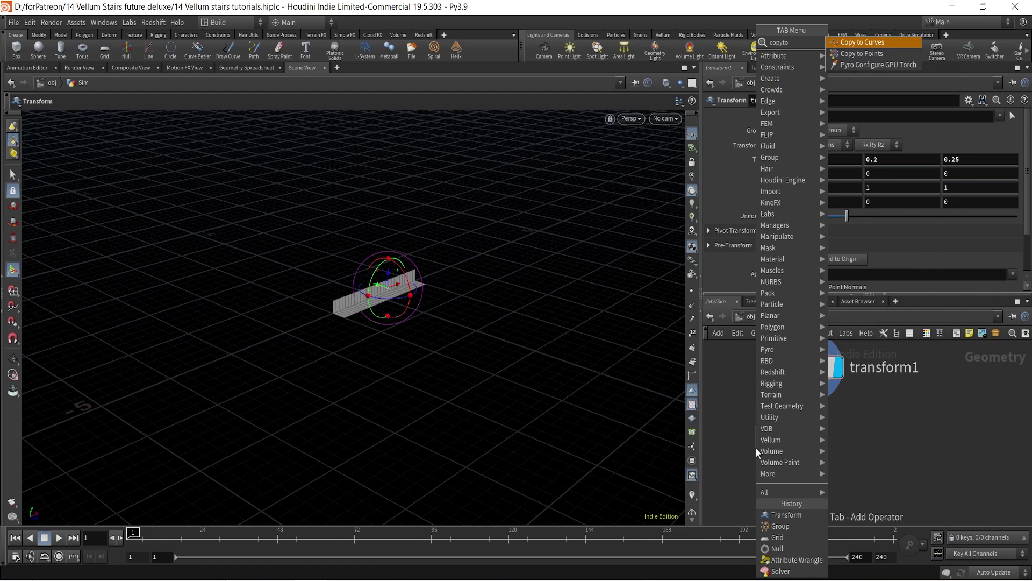
pyautogui.press('BackSpace')
pyautogui.press('Return')
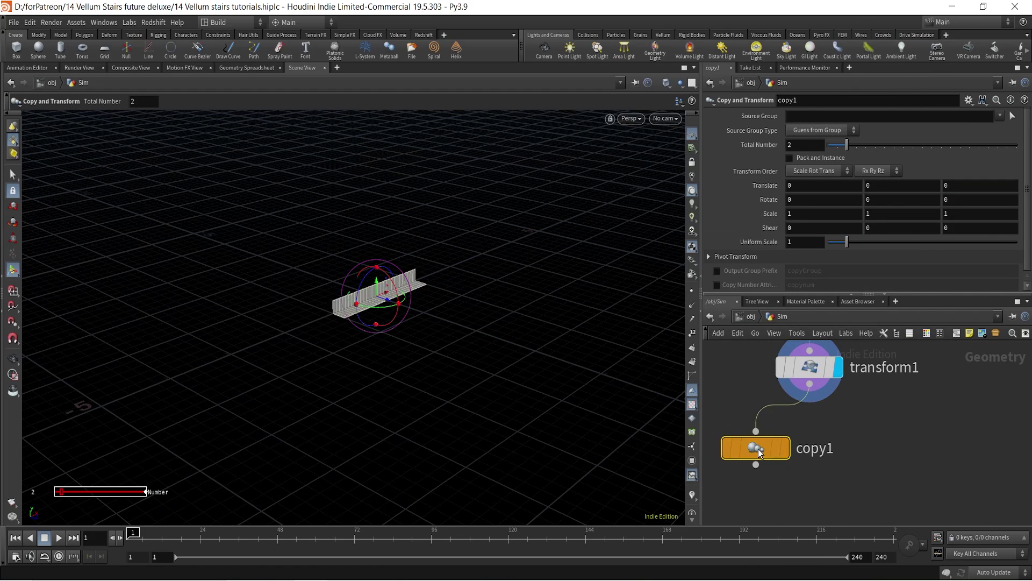
pyautogui.click(816, 450)
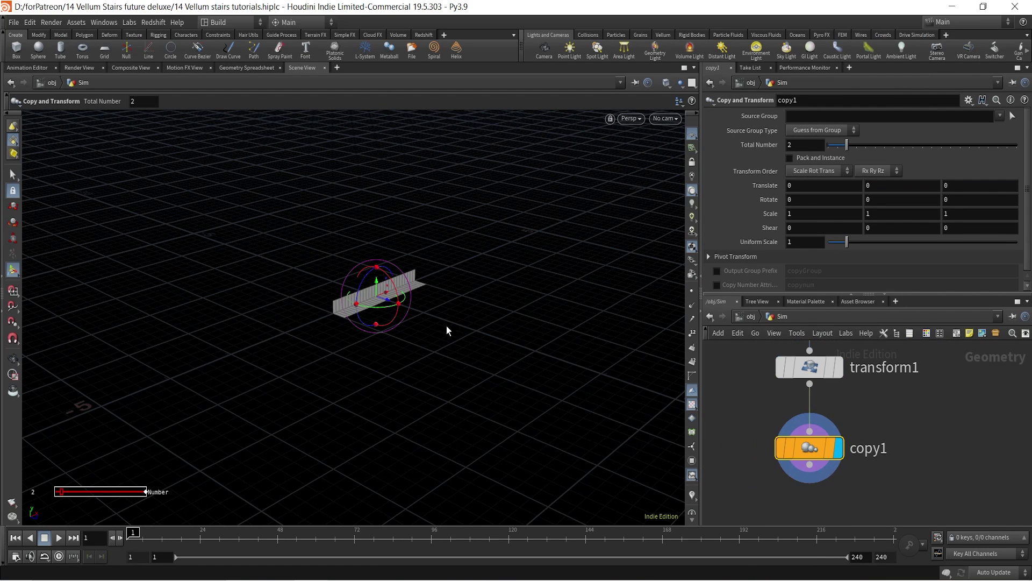
# Offset the copy 0.2 in Y and about -0.25 in Z so the second stair step sits above and behind the first
pyautogui.keyDown('alt'); pyautogui.moveTo(403, 301); pyautogui.dragTo(639, 87, button='right'); pyautogui.keyUp('alt')
pyautogui.keyDown('alt'); pyautogui.moveTo(446, 188); pyautogui.dragTo(413, 276); pyautogui.keyUp('alt')
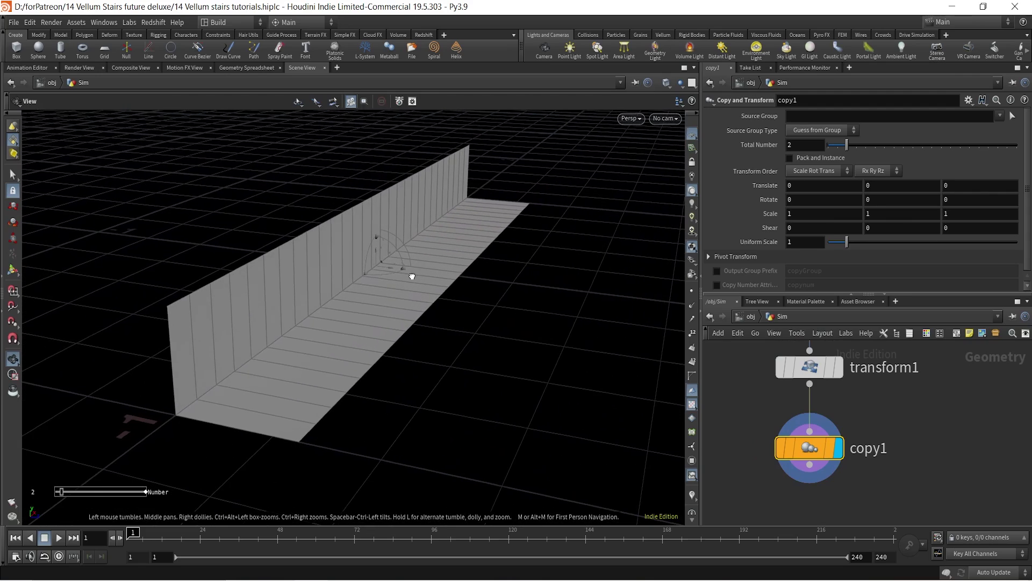
pyautogui.press('Return')
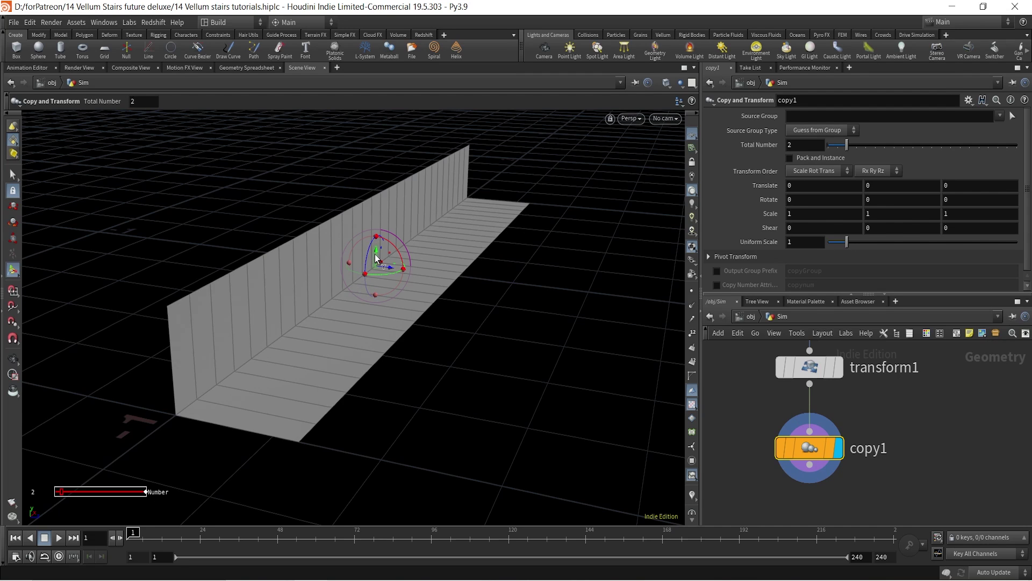
pyautogui.moveTo(375, 258); pyautogui.dragTo(228, 227)
pyautogui.press('Escape')
pyautogui.press('Return')
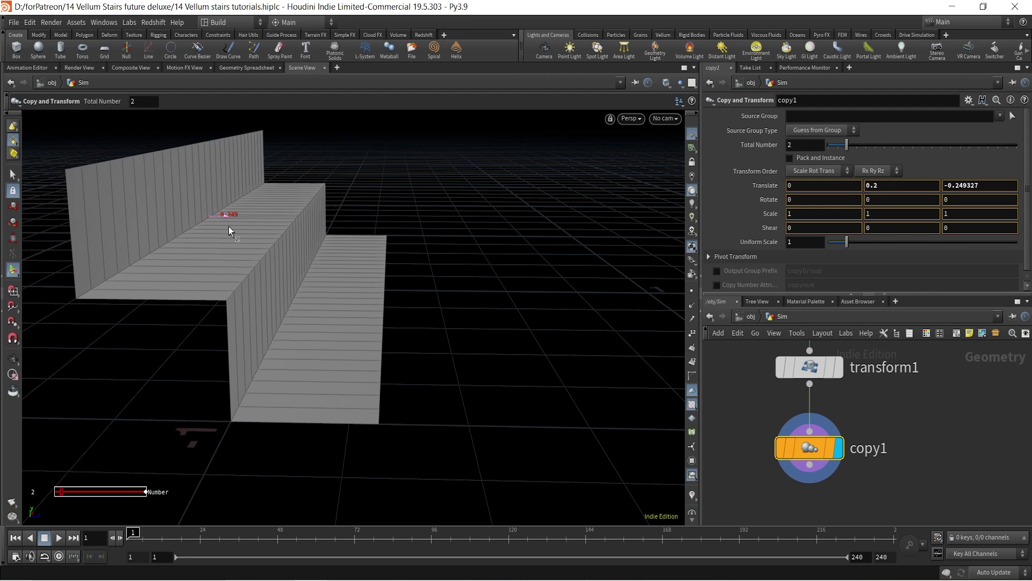
# Examine up close the seam where the upper stair step meets the lower one
pyautogui.press('Escape')
pyautogui.moveTo(248, 294)
pyautogui.mouseDown()
pyautogui.moveTo(266, 285)
pyautogui.moveTo(256, 287)
pyautogui.mouseUp()
pyautogui.moveTo(256, 288); pyautogui.dragTo(521, 109, button='right')
pyautogui.moveTo(208, 247); pyautogui.dragTo(282, 211, button='right')
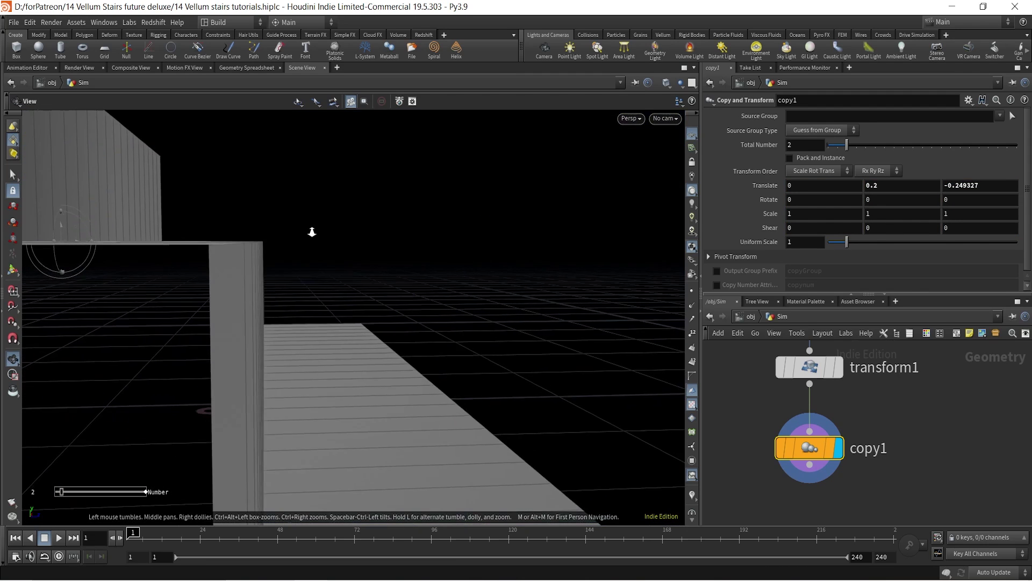
pyautogui.scroll(5, 215, 260)
pyautogui.scroll(3, 196, 268)
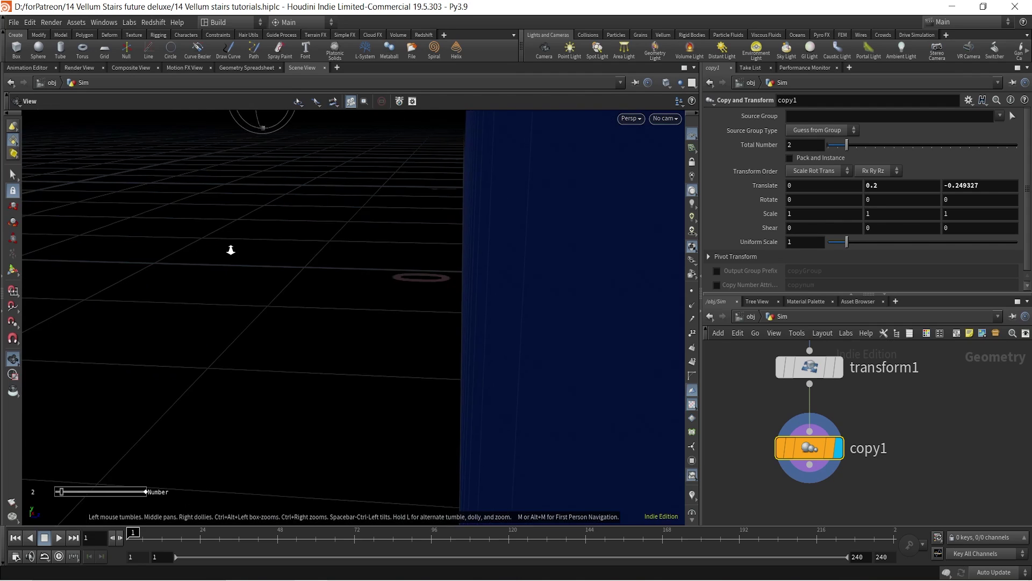
pyautogui.scroll(-3, 224, 265)
pyautogui.scroll(-5, 196, 251)
pyautogui.moveTo(219, 244); pyautogui.dragTo(223, 238)
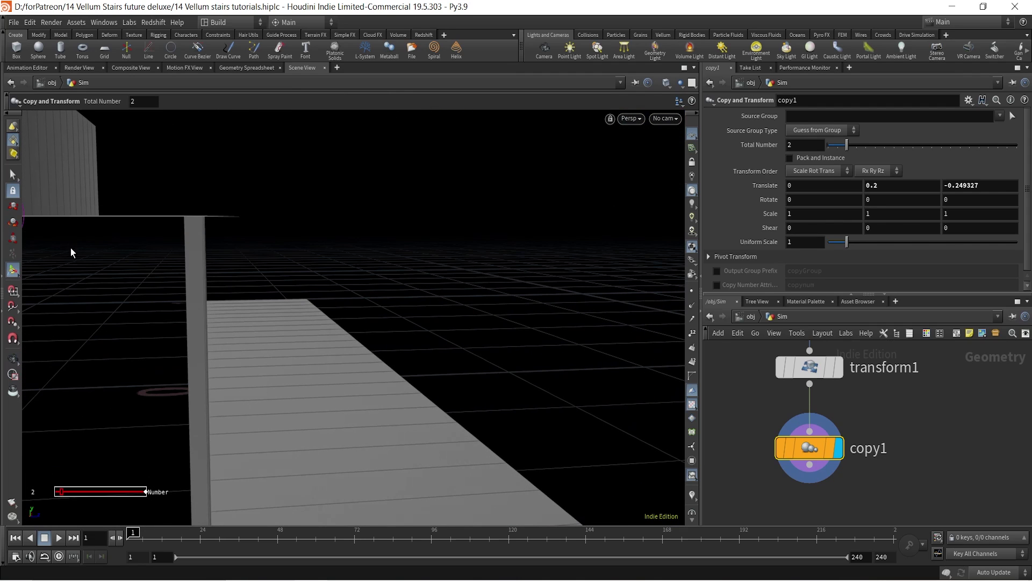
pyautogui.keyDown('alt'); pyautogui.moveTo(248, 230); pyautogui.dragTo(268, 240, button='middle'); pyautogui.keyUp('alt')
pyautogui.keyDown('alt'); pyautogui.moveTo(267, 240); pyautogui.dragTo(86, 373, button='right'); pyautogui.keyUp('alt')
pyautogui.keyDown('alt'); pyautogui.moveTo(269, 258); pyautogui.dragTo(205, 323, button='right'); pyautogui.keyUp('alt')
pyautogui.keyDown('alt'); pyautogui.moveTo(362, 192); pyautogui.dragTo(237, 267, button='right'); pyautogui.keyUp('alt')
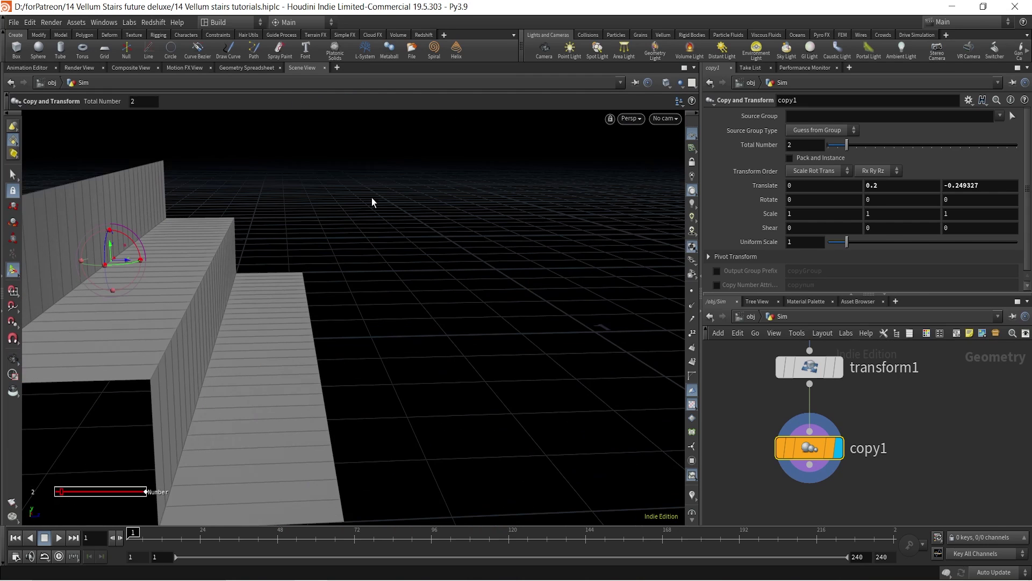
# Inspect the meeting points of the two stair steps in the right view with points displayed
pyautogui.click(633, 118)
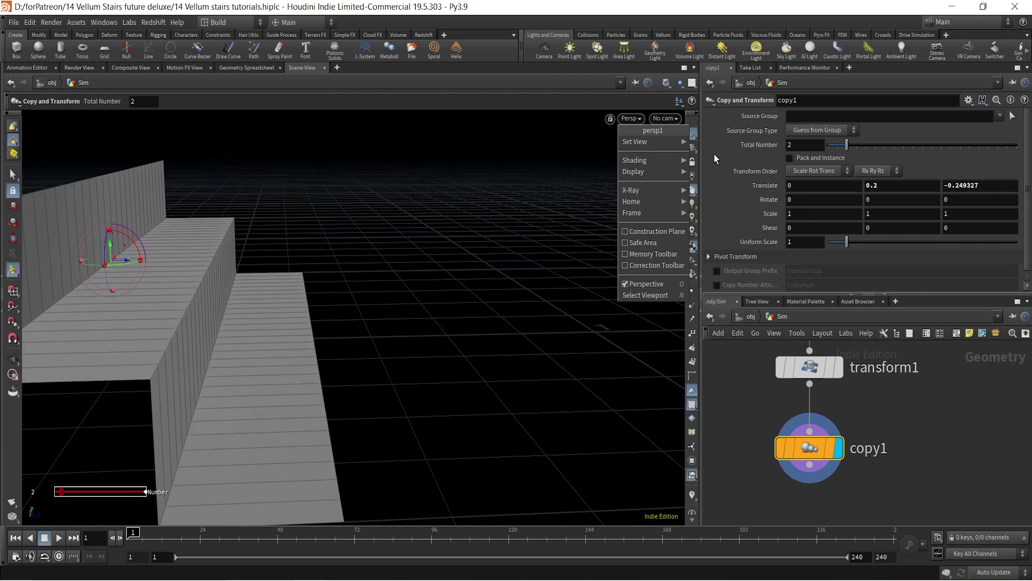
pyautogui.moveTo(669, 142)
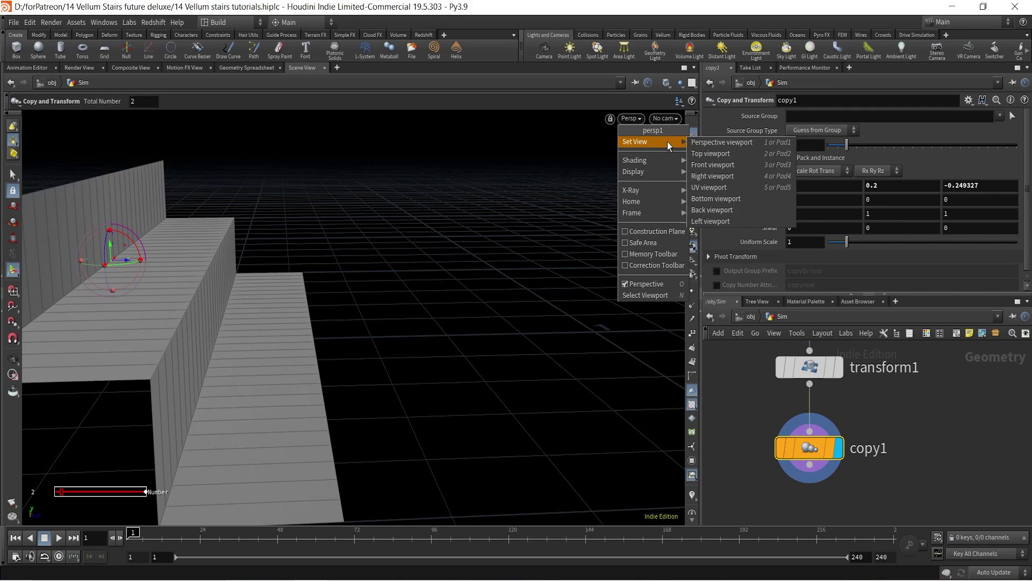
pyautogui.click(703, 175)
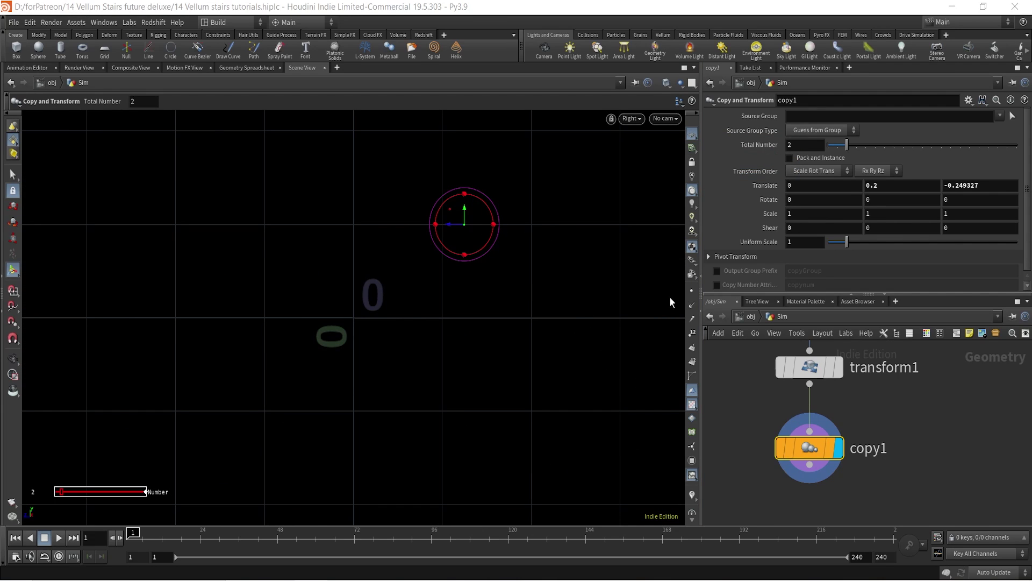
pyautogui.keyDown('alt'); pyautogui.moveTo(471, 246); pyautogui.dragTo(639, 120, button='right'); pyautogui.keyUp('alt')
pyautogui.keyDown('alt'); pyautogui.moveTo(393, 195); pyautogui.dragTo(470, 149, button='right'); pyautogui.keyUp('alt')
pyautogui.keyDown('alt'); pyautogui.moveTo(391, 195); pyautogui.dragTo(572, 288, button='middle'); pyautogui.keyUp('alt')
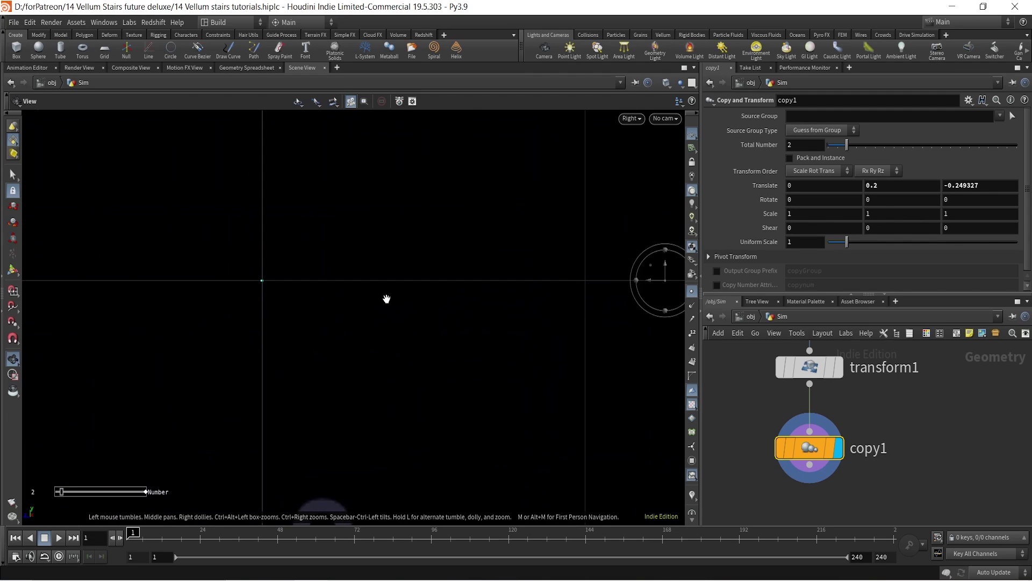
pyautogui.keyDown('alt'); pyautogui.moveTo(387, 300); pyautogui.dragTo(619, 173, button='right'); pyautogui.keyUp('alt')
pyautogui.keyDown('alt'); pyautogui.moveTo(97, 297); pyautogui.dragTo(278, 345, button='middle'); pyautogui.keyUp('alt')
pyautogui.keyDown('alt'); pyautogui.moveTo(227, 306); pyautogui.dragTo(337, 235, button='right'); pyautogui.keyUp('alt')
pyautogui.press('Return')
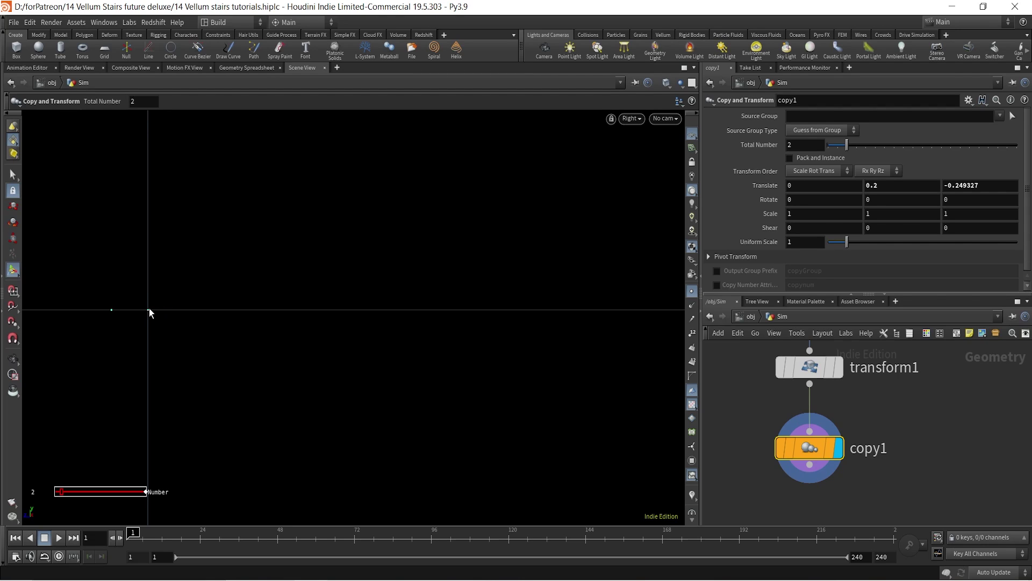
# Refine the copy's Z translation to -0.2500007 so the meeting points of the two steps nearly coincide
pyautogui.moveTo(998, 188); pyautogui.dragTo(1003, 233, button='middle')
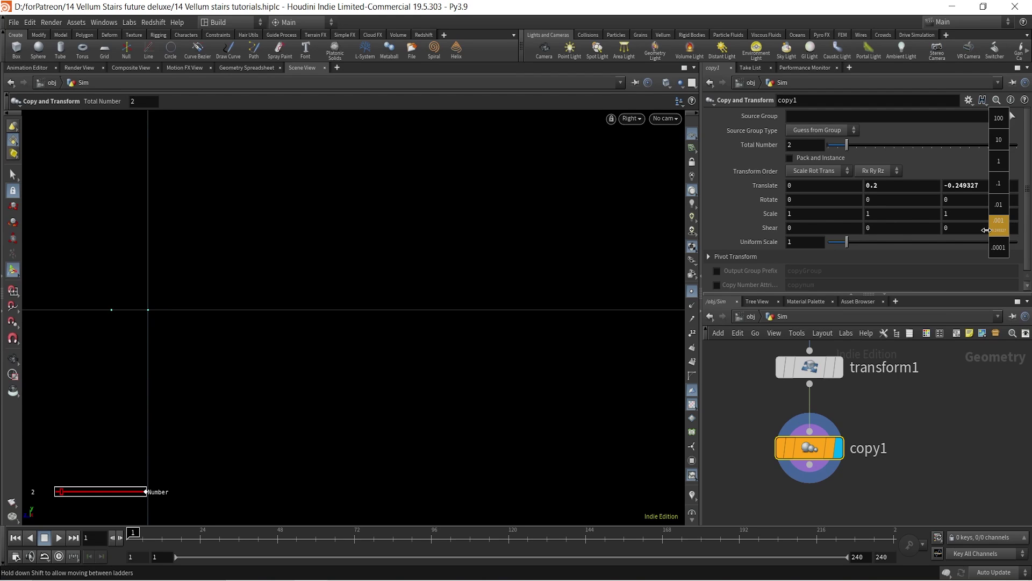
pyautogui.moveTo(988, 230); pyautogui.dragTo(988, 230, button='middle')
pyautogui.moveTo(1007, 183); pyautogui.dragTo(962, 245, button='middle')
pyautogui.press('Escape')
pyautogui.moveTo(170, 293); pyautogui.dragTo(491, 163, button='right')
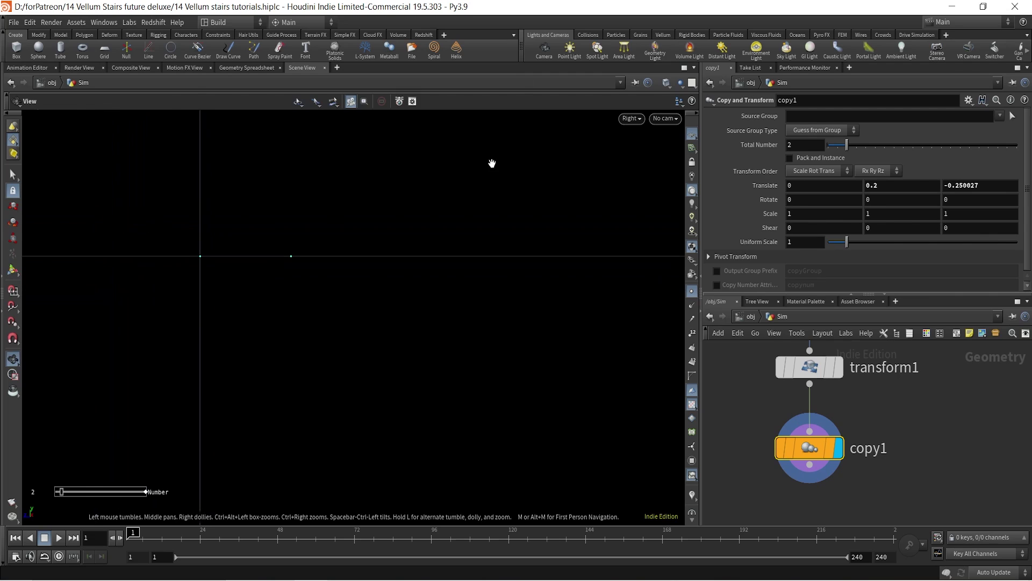
pyautogui.click(974, 185)
pyautogui.press('BackSpace')
pyautogui.write('1')
pyautogui.moveTo(971, 186); pyautogui.dragTo(981, 190)
pyautogui.write('07')
pyautogui.click(974, 186)
pyautogui.write('0')
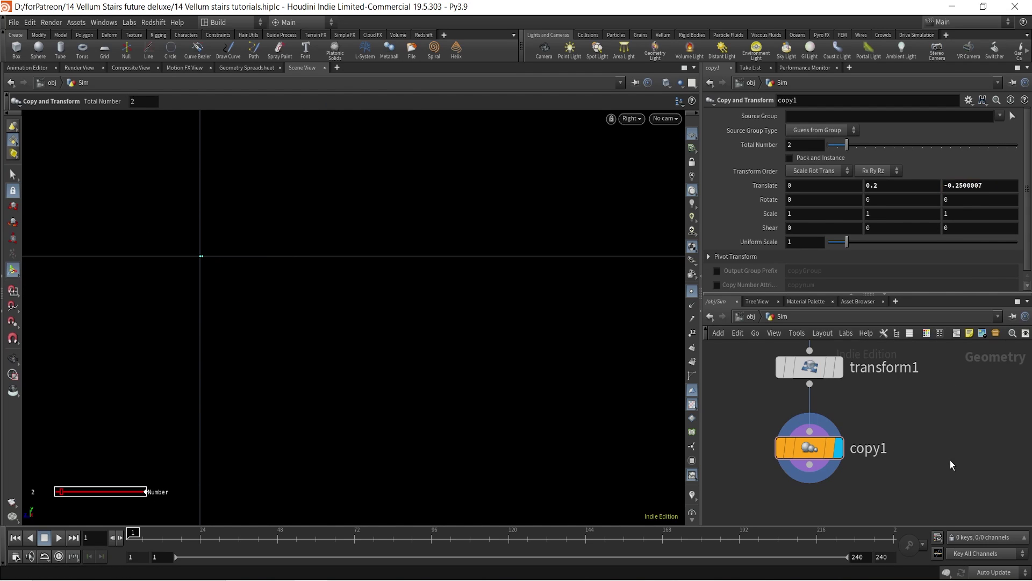
# Return to the perspective view, set the copy's total number to 20 and hide the points on the staircase
pyautogui.press('Escape')
pyautogui.click(631, 118)
pyautogui.click(655, 143)
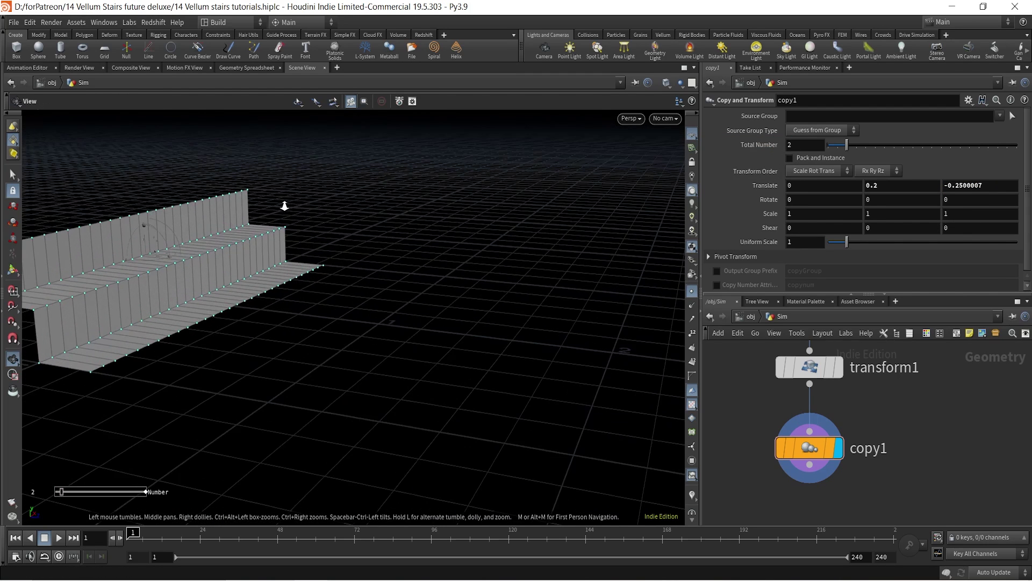
pyautogui.moveTo(255, 232); pyautogui.dragTo(350, 251, button='middle')
pyautogui.moveTo(848, 146); pyautogui.dragTo(1016, 146)
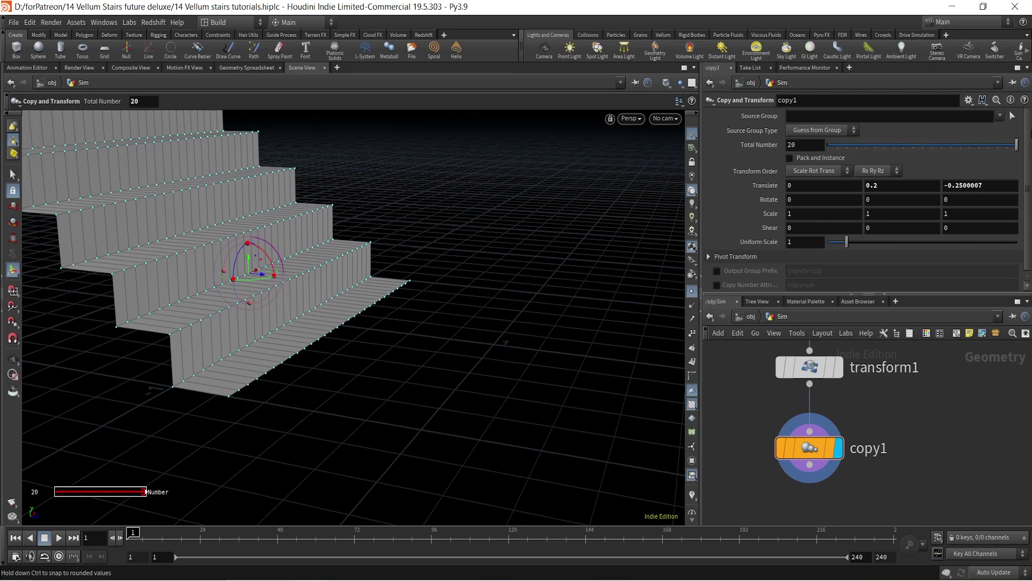
pyautogui.keyDown('alt'); pyautogui.moveTo(331, 199); pyautogui.dragTo(295, 208, button='right'); pyautogui.keyUp('alt')
pyautogui.keyDown('alt'); pyautogui.moveTo(324, 238); pyautogui.dragTo(327, 321, button='middle'); pyautogui.keyUp('alt')
pyautogui.keyDown('alt'); pyautogui.moveTo(302, 257); pyautogui.dragTo(280, 304); pyautogui.keyUp('alt')
pyautogui.press('Return')
pyautogui.press('Escape')
pyautogui.press('Return')
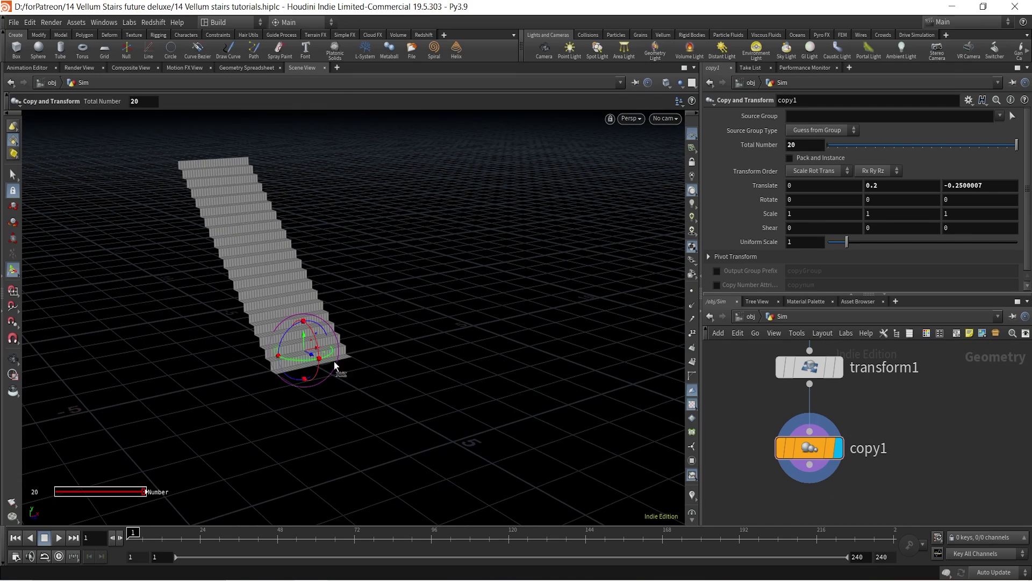
# Add a Fuse node after the copy node, display it and place it beneath in the network
pyautogui.moveTo(827, 466); pyautogui.dragTo(849, 395, button='middle')
pyautogui.click(837, 394)
pyautogui.press('Tab')
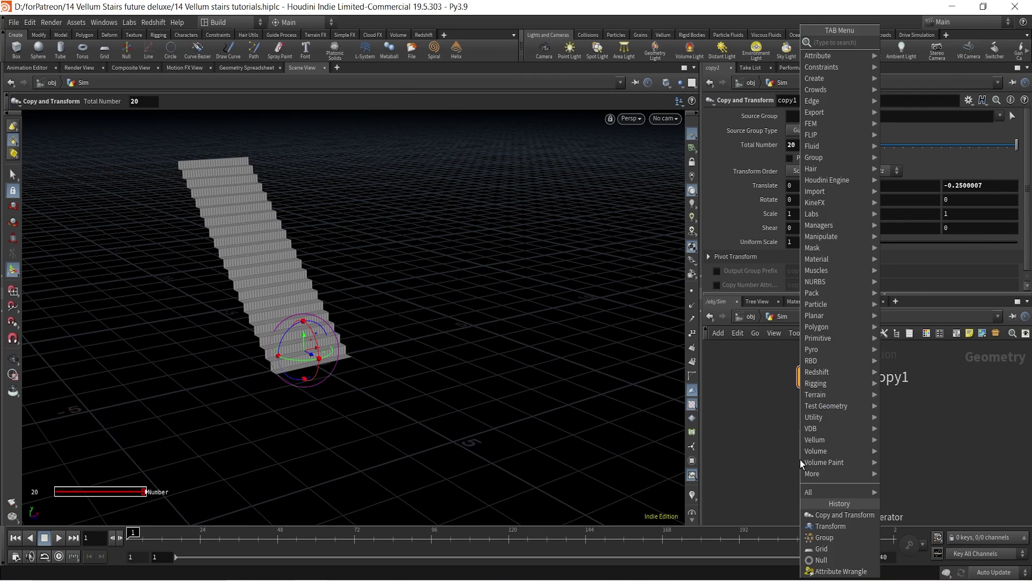
pyautogui.write('fuse')
pyautogui.press('Return')
pyautogui.click(801, 459)
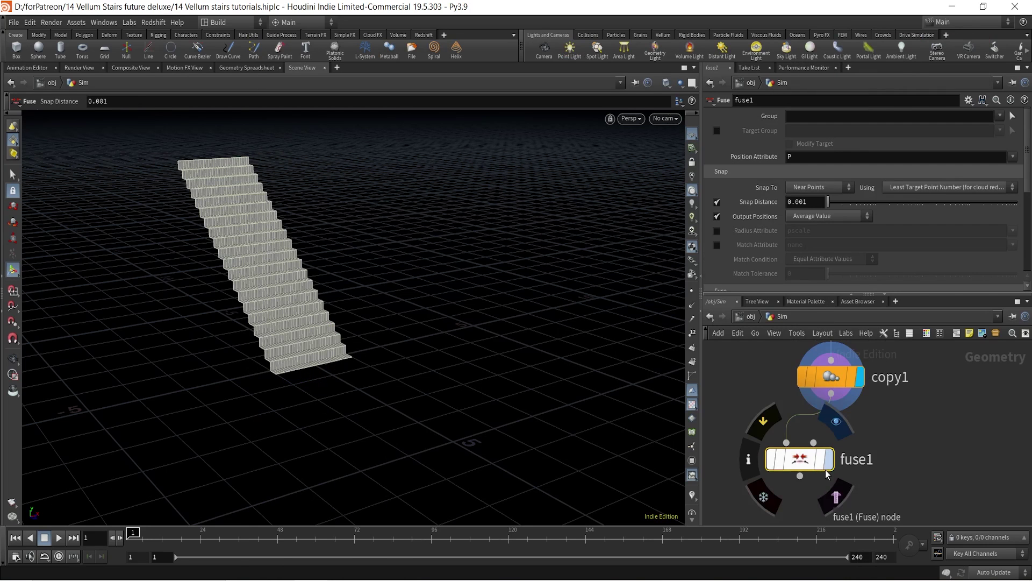
pyautogui.click(829, 461)
pyautogui.moveTo(806, 463); pyautogui.dragTo(821, 478)
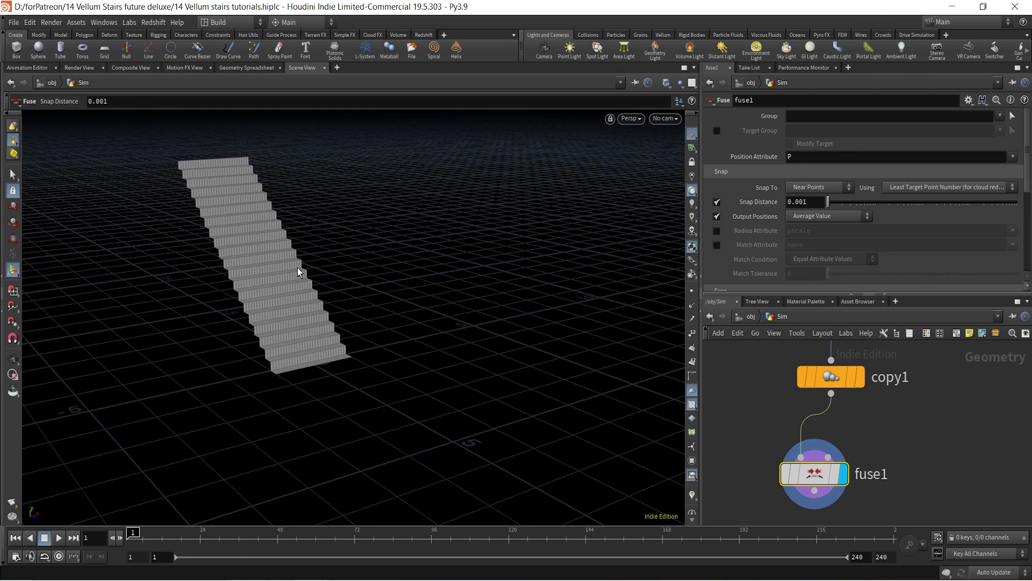
# Compare the point counts of the copy node and the fuse node in their node information
pyautogui.press('Escape')
pyautogui.scroll(5, 295, 269)
pyautogui.scroll(-3, 280, 266)
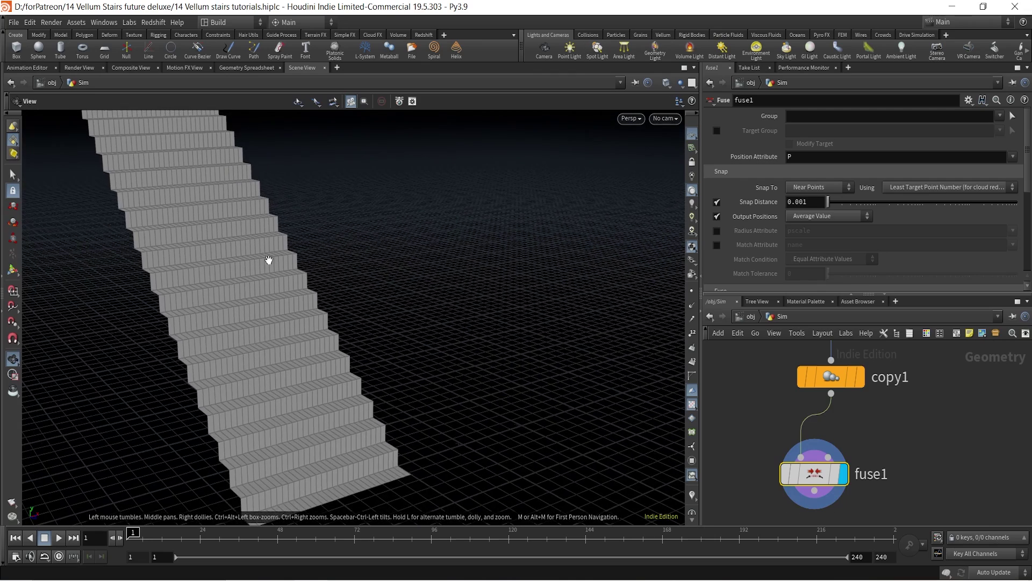
pyautogui.scroll(-4, 268, 261)
pyautogui.click(777, 376)
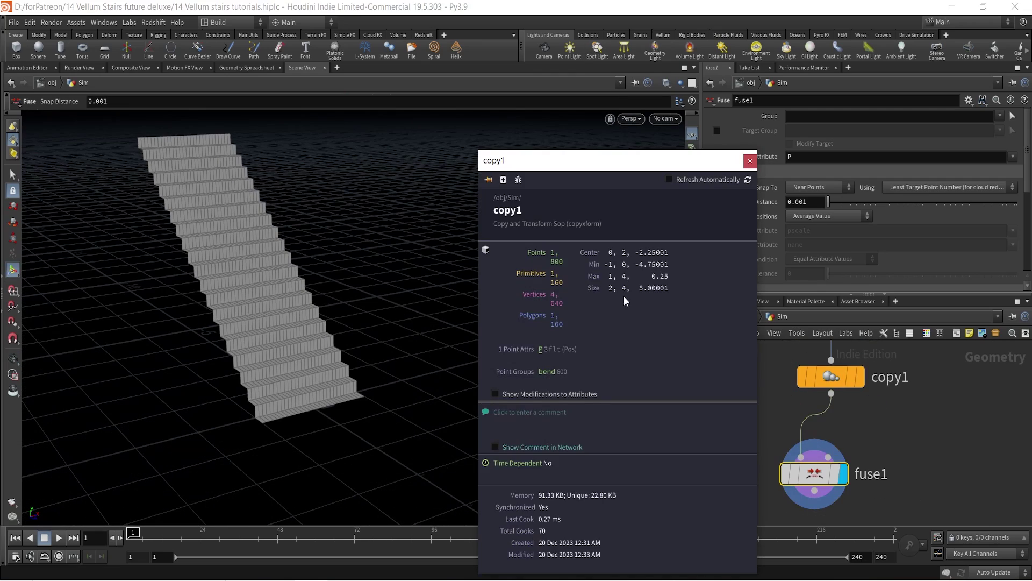
pyautogui.click(750, 161)
pyautogui.click(766, 479)
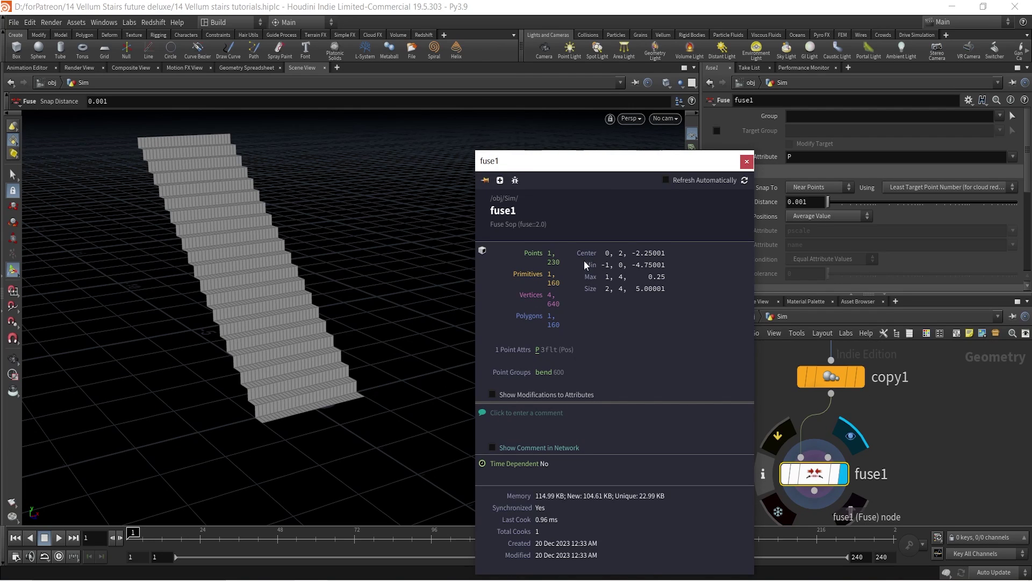
pyautogui.click(747, 161)
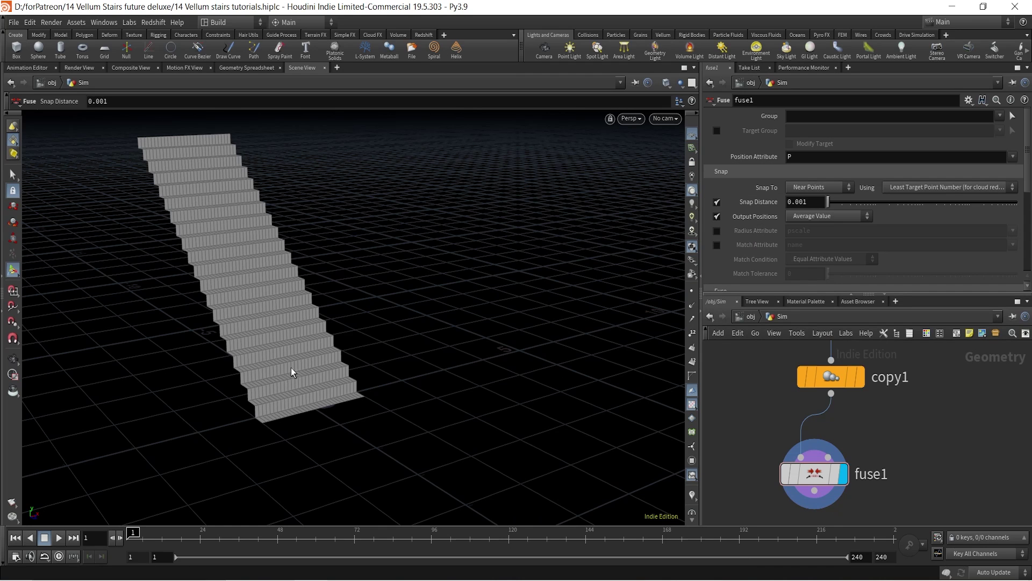
# Add a second Transform node after the fuse node and display it
pyautogui.keyDown('alt'); pyautogui.moveTo(288, 346); pyautogui.dragTo(289, 318, button='right'); pyautogui.keyUp('alt')
pyautogui.keyDown('alt'); pyautogui.moveTo(288, 318); pyautogui.dragTo(253, 324); pyautogui.keyUp('alt')
pyautogui.moveTo(889, 499); pyautogui.dragTo(864, 394, button='middle')
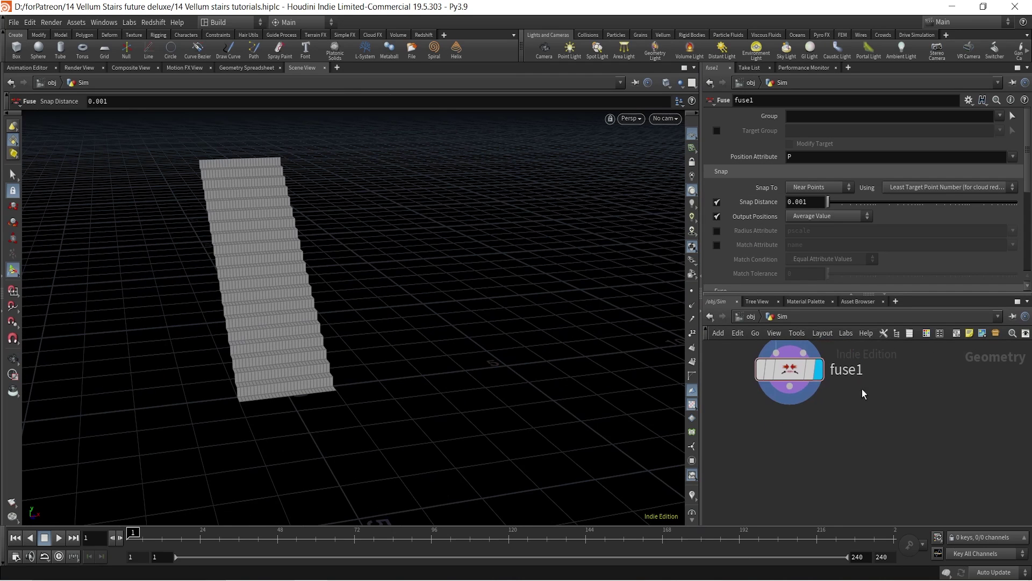
pyautogui.moveTo(790, 387); pyautogui.dragTo(823, 453)
pyautogui.write('tra')
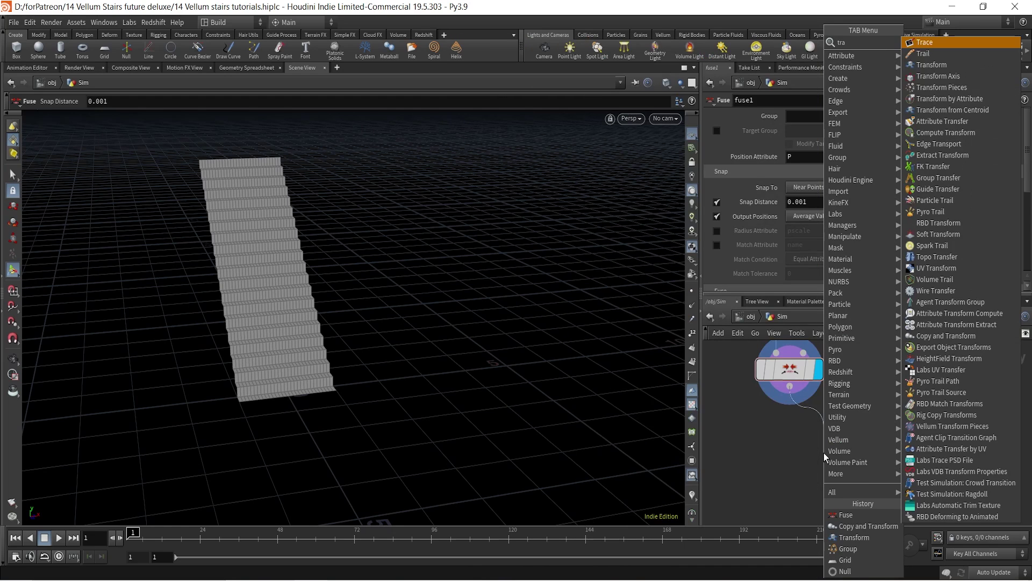
pyautogui.write('n')
pyautogui.press('Return')
pyautogui.click(815, 479)
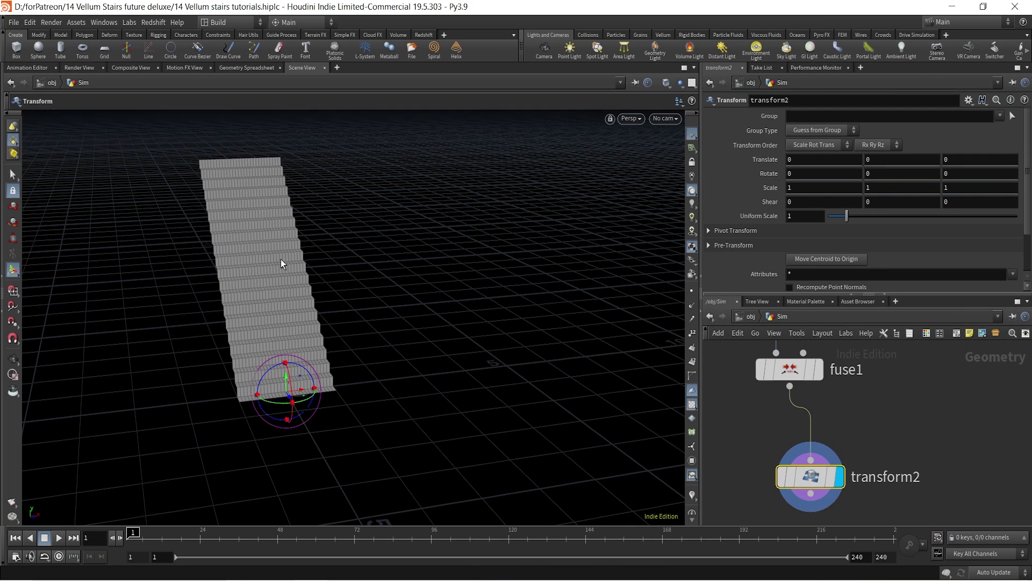
# Set the new transform's scale to 10 in X and 2 in Z to widen and deepen the staircase
pyautogui.click(809, 192)
pyautogui.moveTo(955, 184); pyautogui.dragTo(905, 186)
pyautogui.write('2')
pyautogui.click(950, 424)
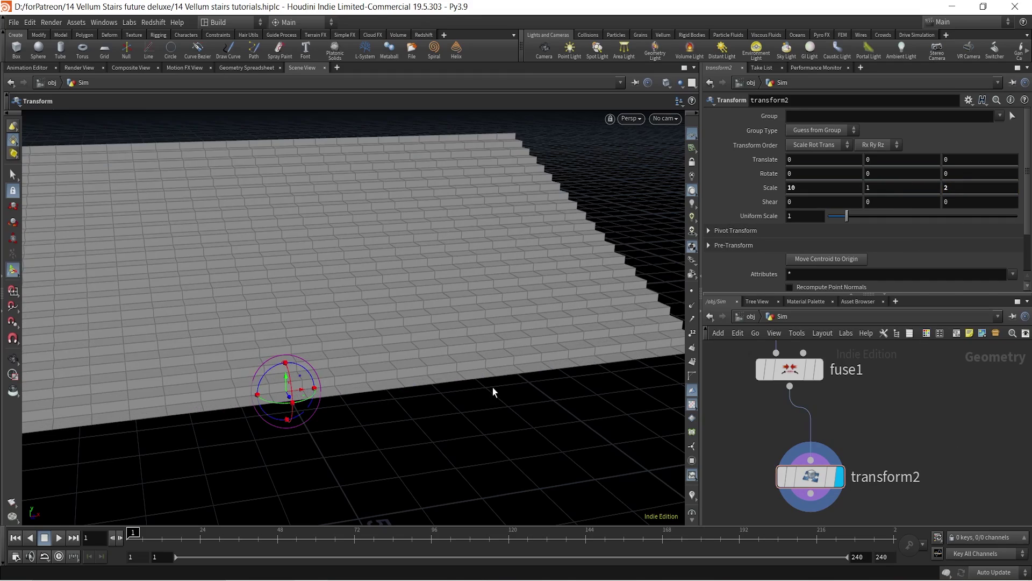
pyautogui.keyDown('alt'); pyautogui.moveTo(382, 324); pyautogui.dragTo(278, 311, button='right'); pyautogui.keyUp('alt')
pyautogui.keyDown('alt'); pyautogui.moveTo(278, 311); pyautogui.dragTo(350, 308); pyautogui.keyUp('alt')
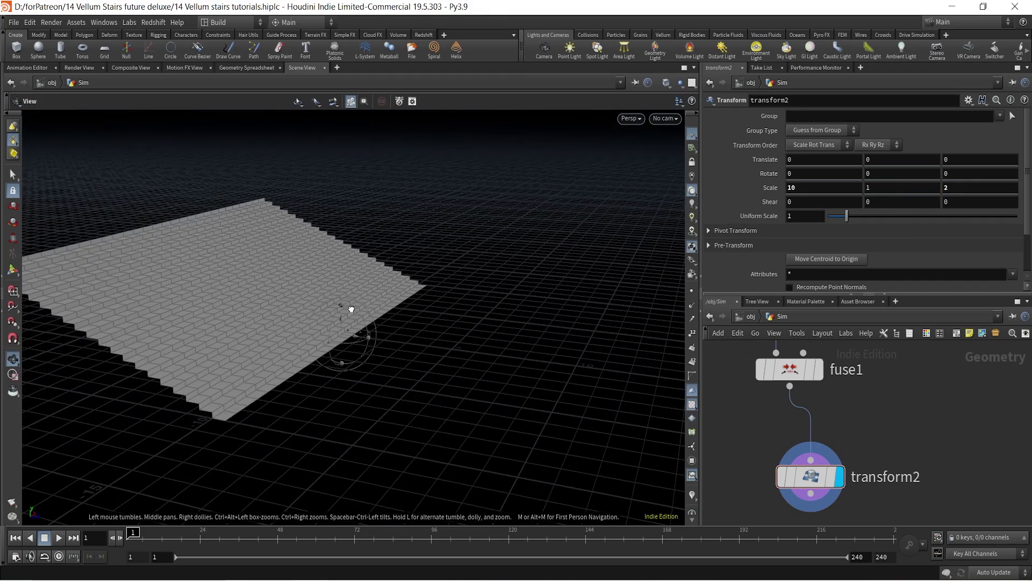
pyautogui.keyDown('alt'); pyautogui.moveTo(327, 310); pyautogui.dragTo(403, 348, button='middle'); pyautogui.keyUp('alt')
pyautogui.moveTo(403, 348); pyautogui.dragTo(380, 344)
pyautogui.press('t')
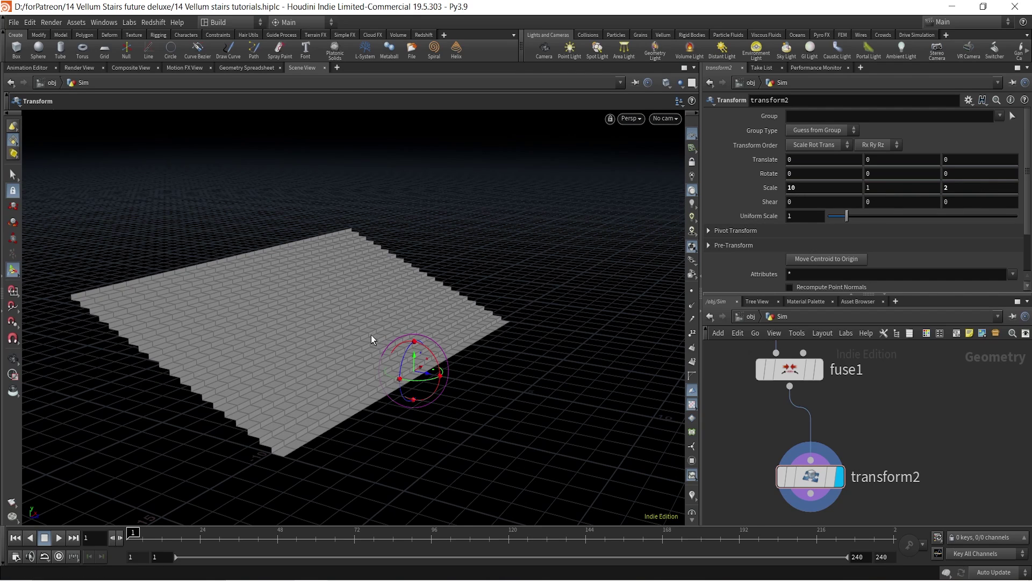
pyautogui.keyDown('alt'); pyautogui.moveTo(372, 329); pyautogui.dragTo(298, 340); pyautogui.keyUp('alt')
# Add a Remesh node after the second transform node, place it beneath and display it
pyautogui.moveTo(853, 491); pyautogui.dragTo(828, 358, button='middle')
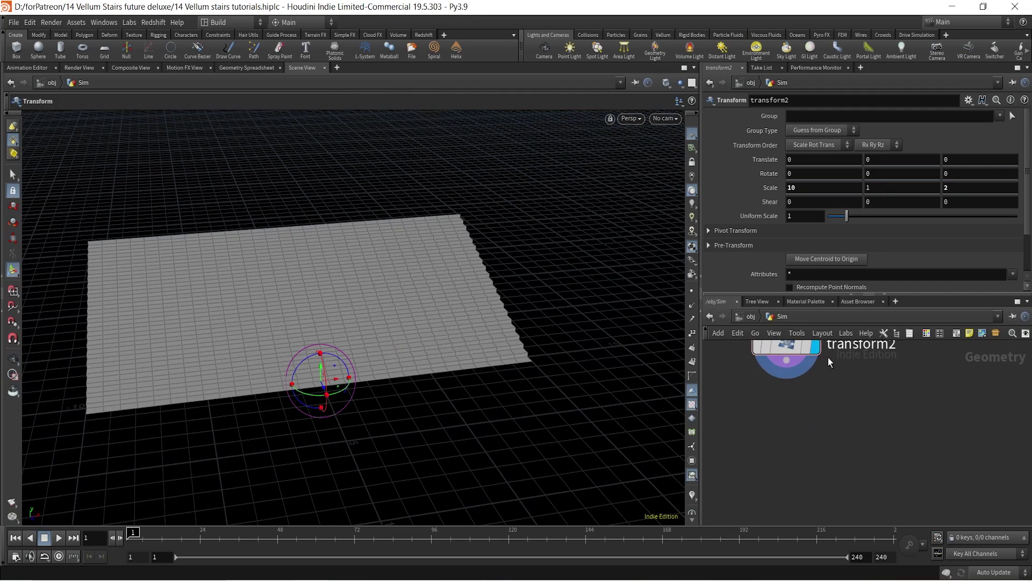
pyautogui.moveTo(786, 360); pyautogui.dragTo(833, 404)
pyautogui.write('rem')
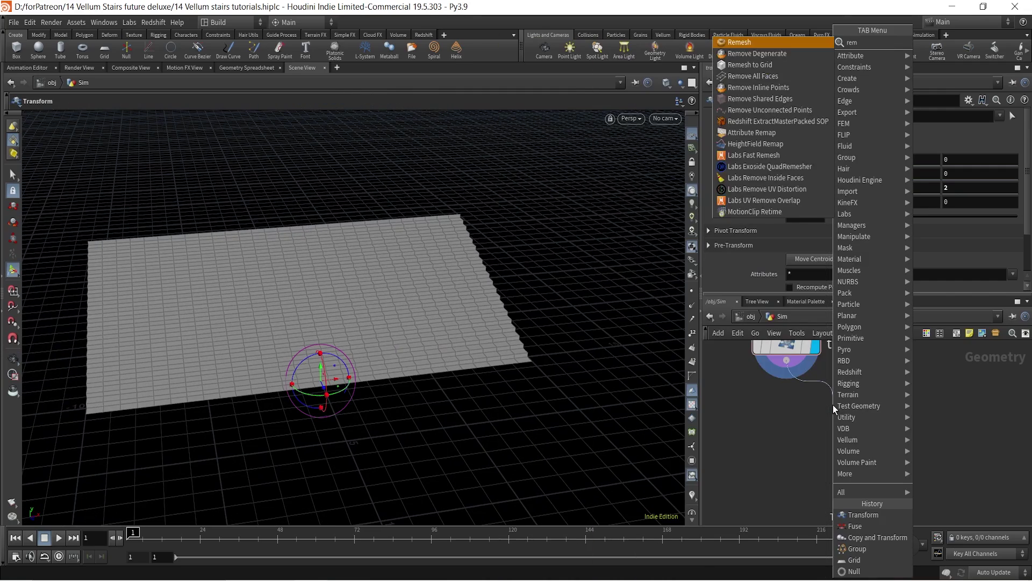
pyautogui.write('esh')
pyautogui.press('Return')
pyautogui.moveTo(833, 405); pyautogui.dragTo(805, 452)
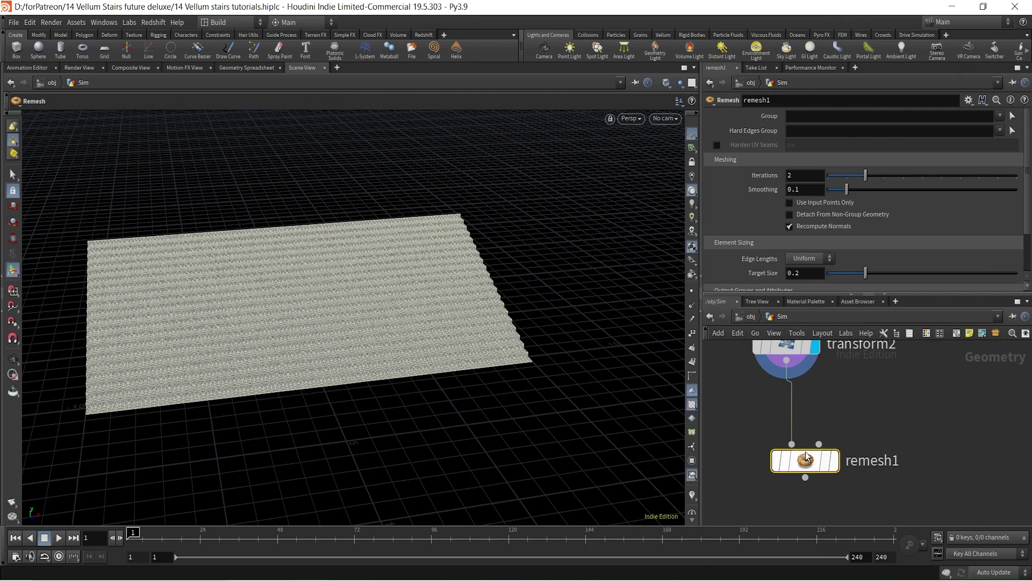
pyautogui.click(832, 460)
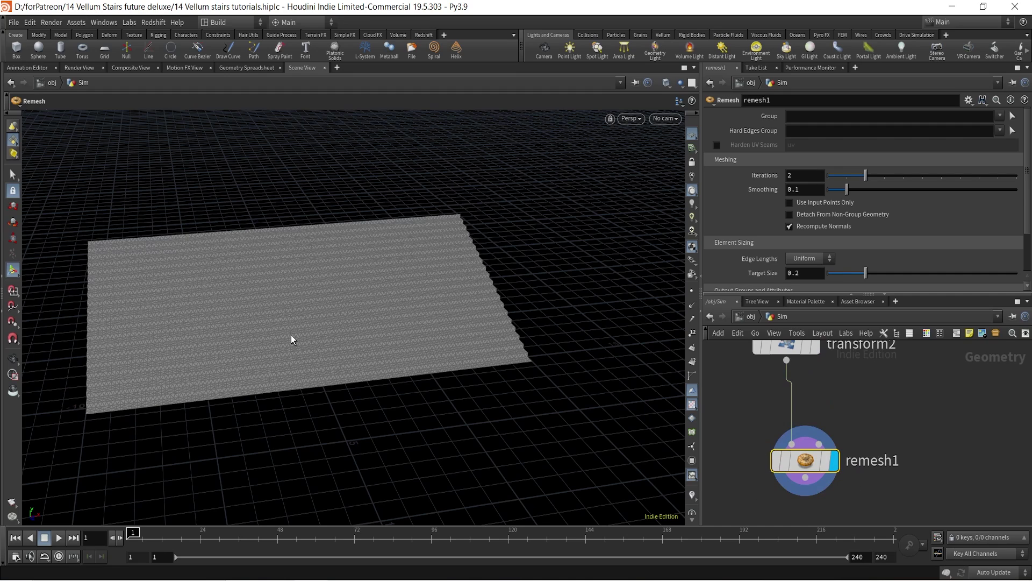
# Set the remesh node's target size to .05 and check the finer triangulation on the steps
pyautogui.keyDown('alt'); pyautogui.moveTo(293, 338); pyautogui.dragTo(542, 167, button='right'); pyautogui.keyUp('alt')
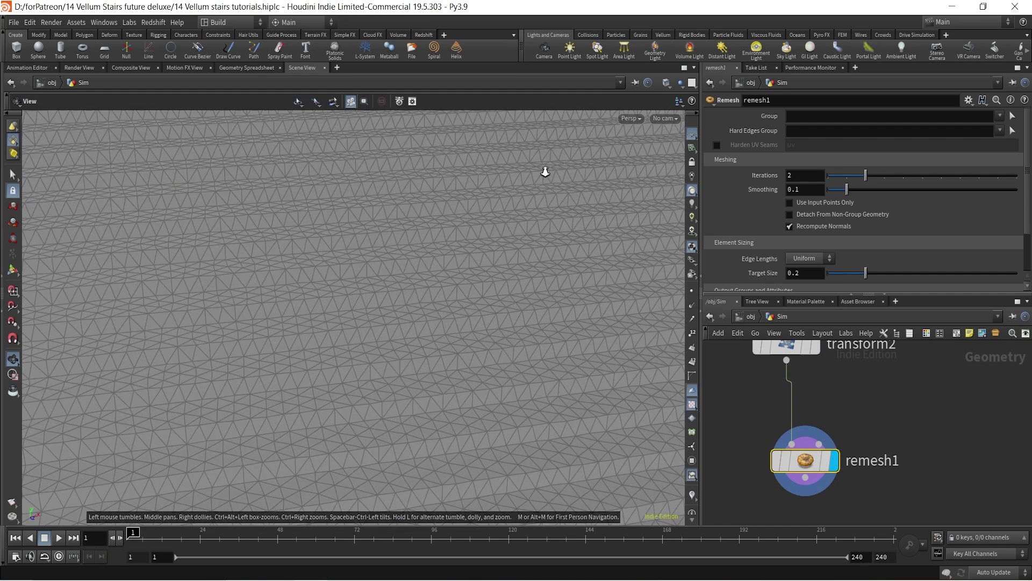
pyautogui.doubleClick(803, 273)
pyautogui.write('.05')
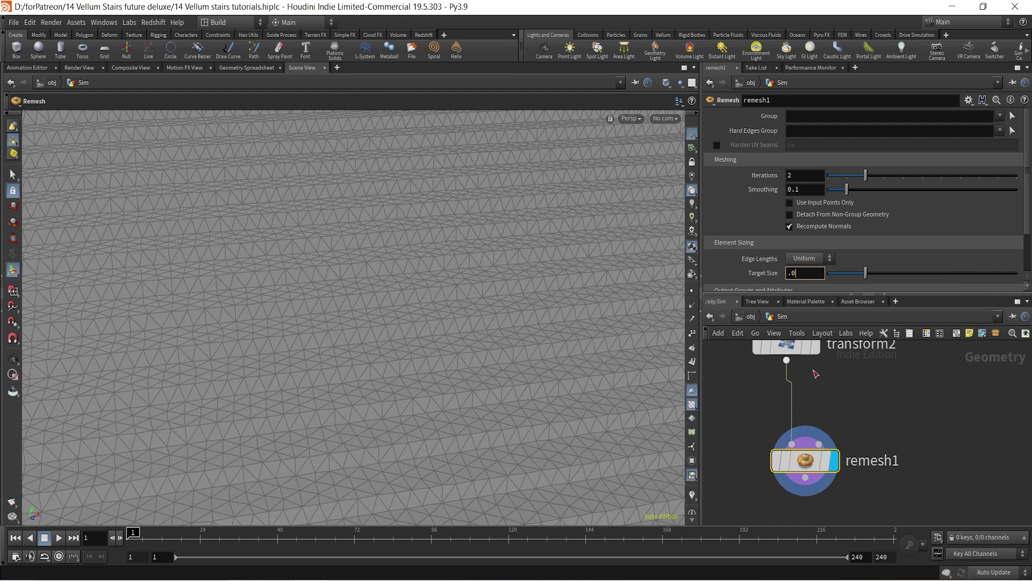
pyautogui.press('Return')
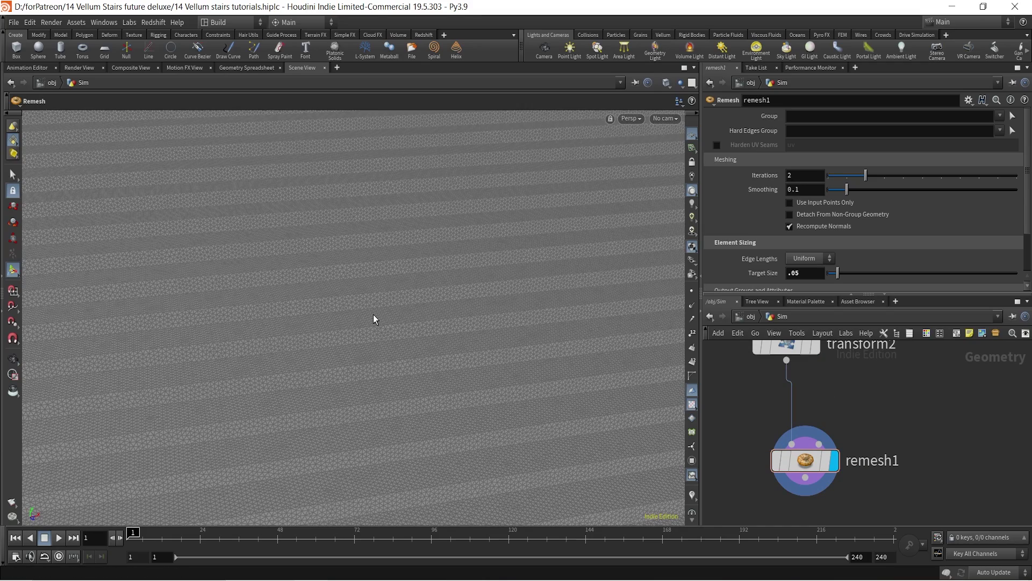
pyautogui.keyDown('alt'); pyautogui.moveTo(373, 314); pyautogui.dragTo(629, 202, button='right'); pyautogui.keyUp('alt')
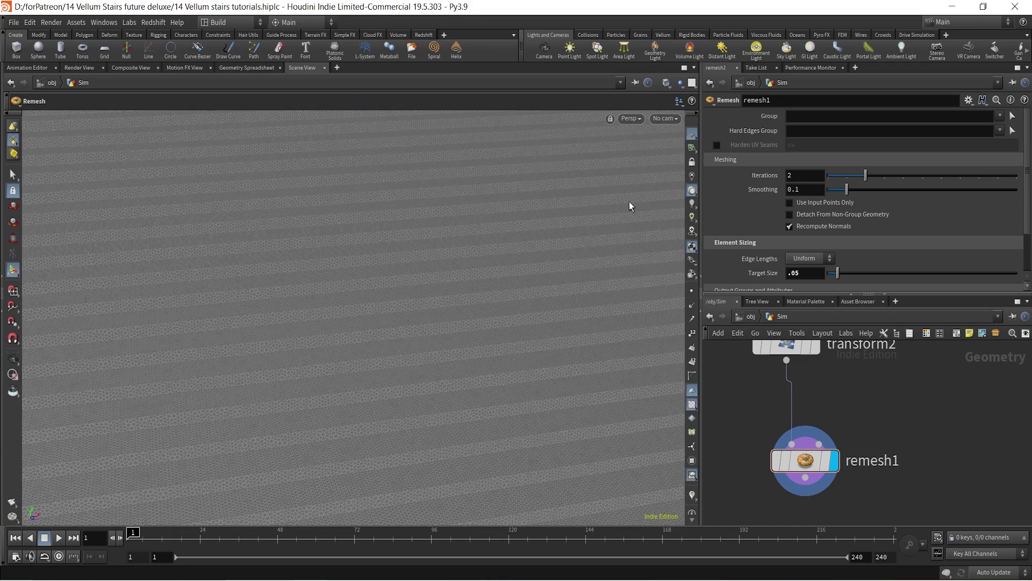
pyautogui.press('Escape')
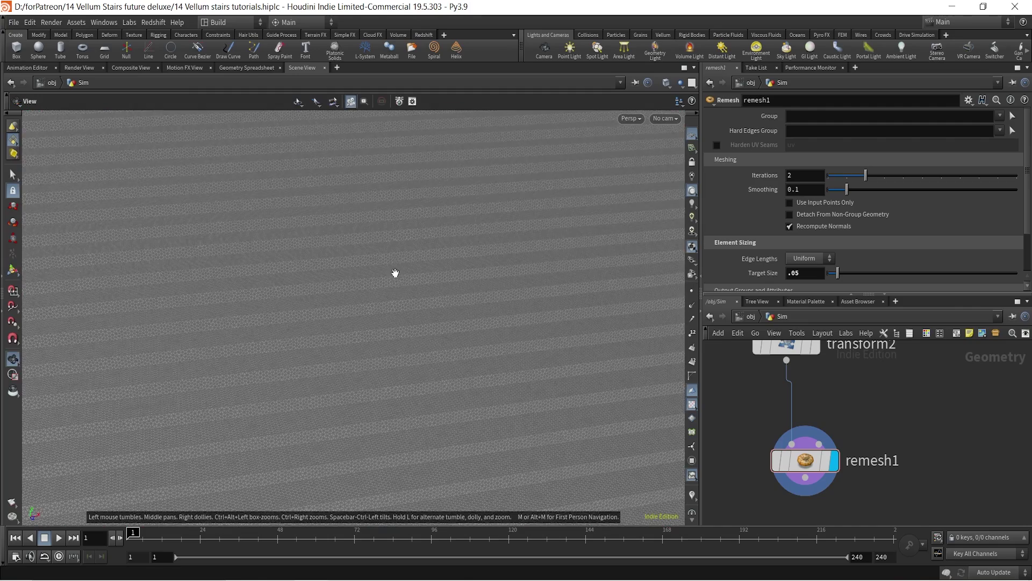
pyautogui.moveTo(371, 273); pyautogui.dragTo(378, 292, button='right')
pyautogui.press('Return')
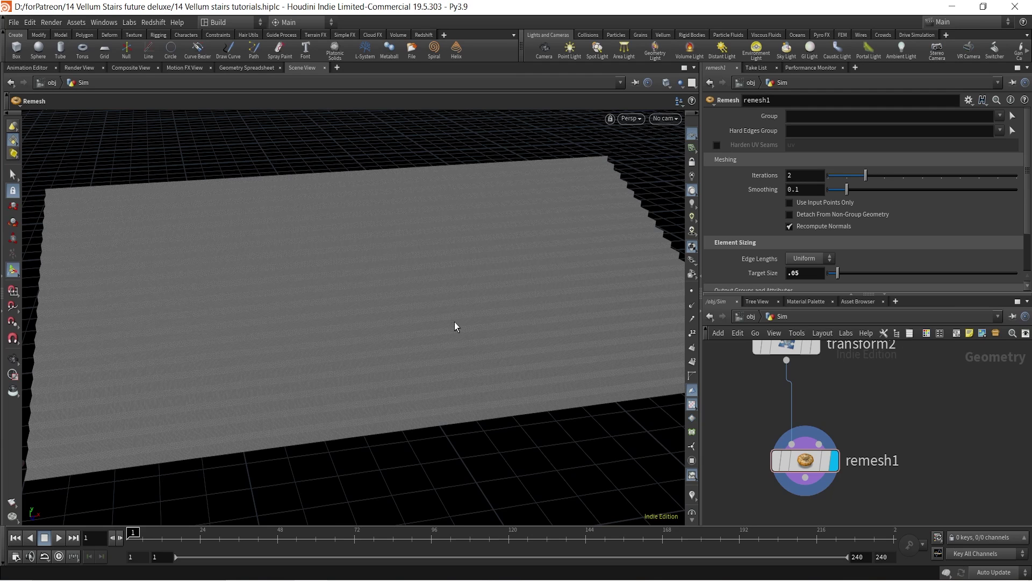
# Add a Group node after the remesh node and display it
pyautogui.moveTo(796, 400); pyautogui.dragTo(777, 329, button='middle')
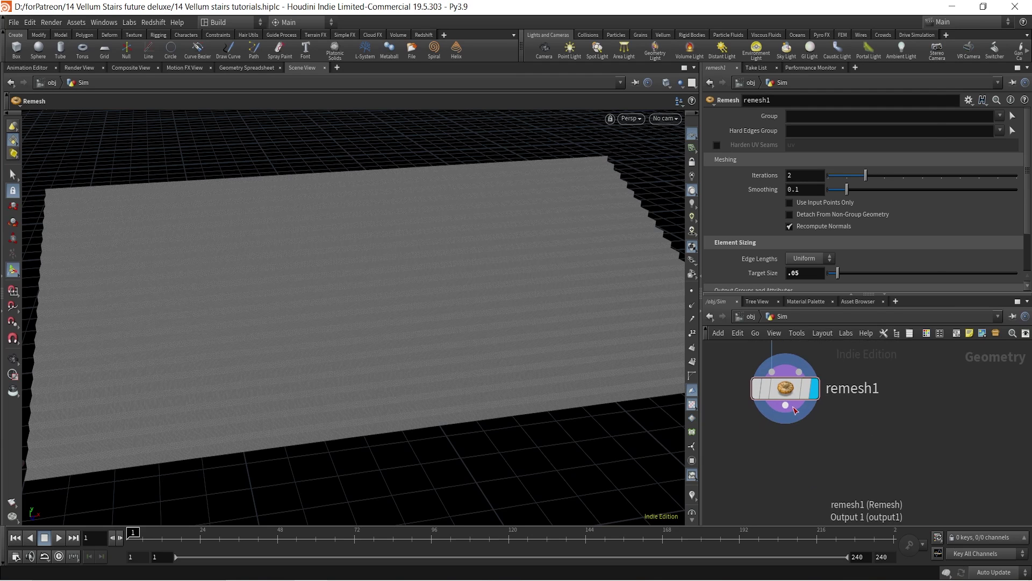
pyautogui.moveTo(786, 405); pyautogui.dragTo(859, 487)
pyautogui.write('group')
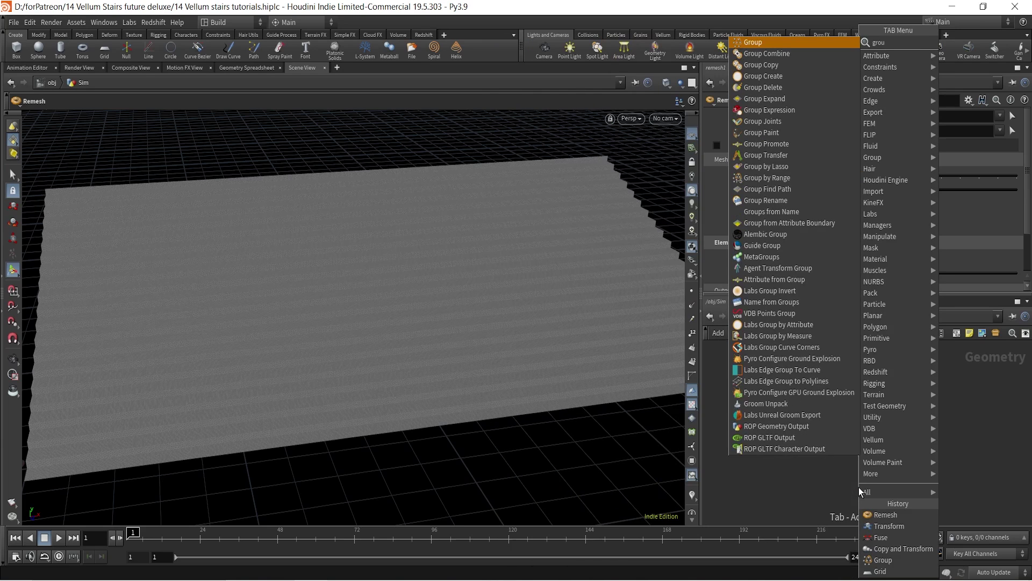
pyautogui.press('Return')
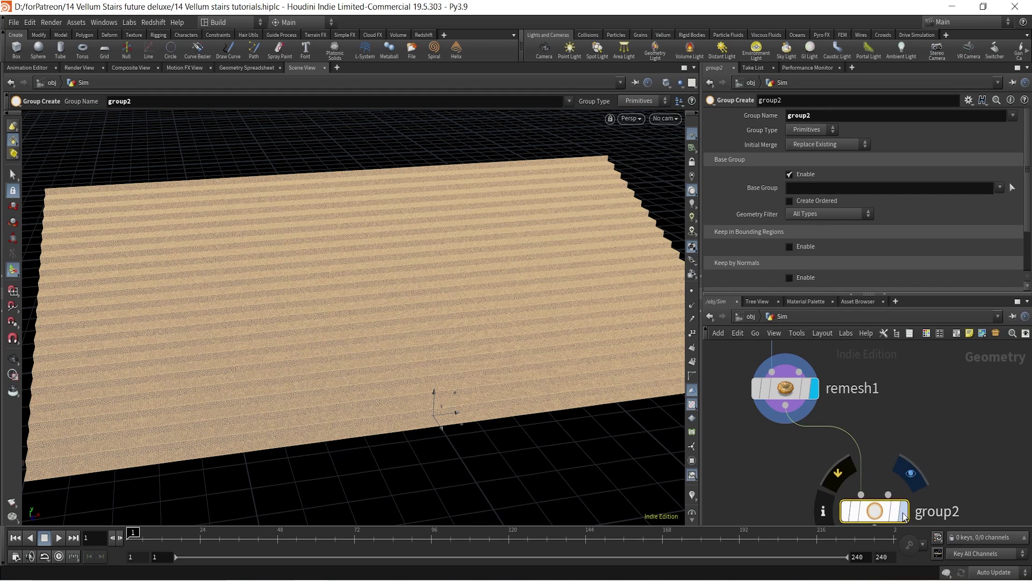
pyautogui.click(879, 511)
# Set the new group's type to Points and name the group pin
pyautogui.click(828, 131)
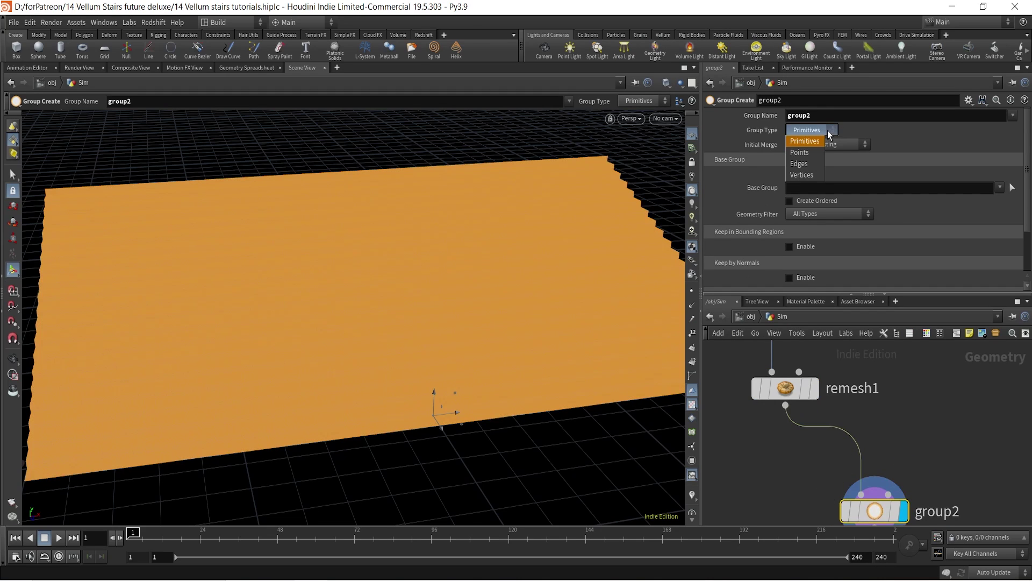
pyautogui.click(809, 153)
pyautogui.moveTo(820, 116); pyautogui.dragTo(752, 115)
pyautogui.write('pin')
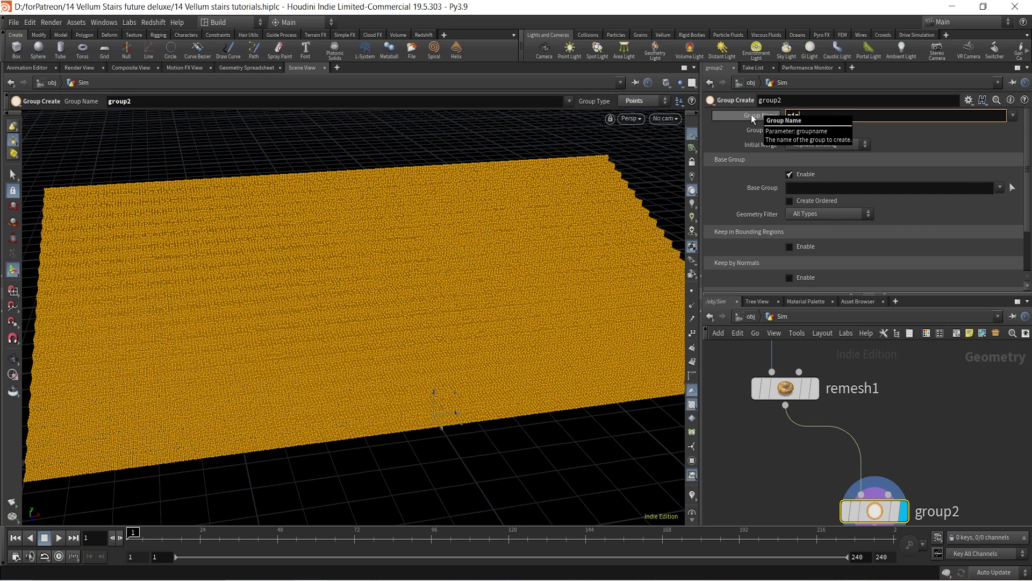
pyautogui.press('Return')
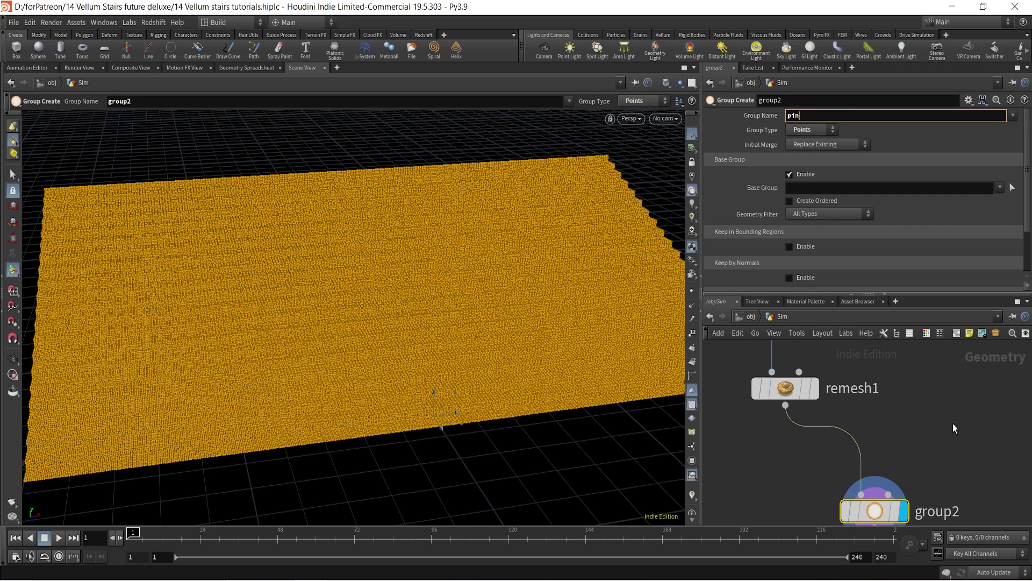
# Branch a Box node off the fuse node's output, place it beside the main chain and display it
pyautogui.scroll(-5, 928, 447)
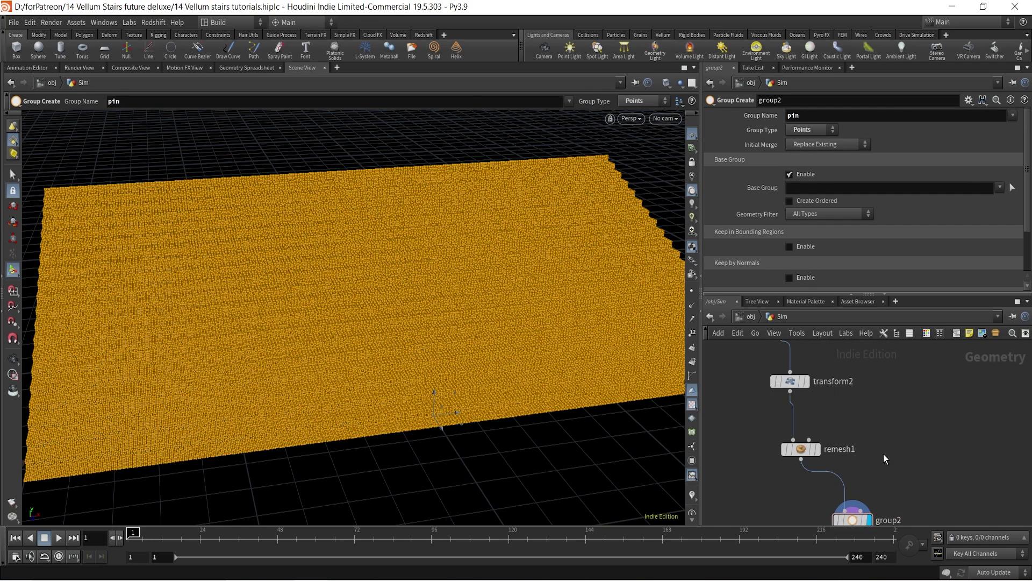
pyautogui.moveTo(877, 443); pyautogui.dragTo(864, 499, button='middle')
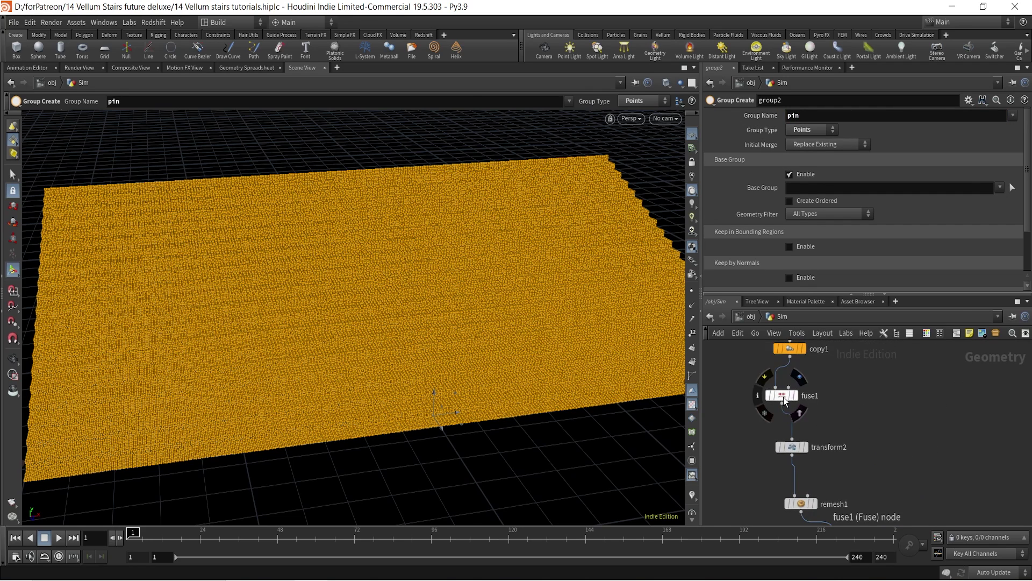
pyautogui.moveTo(802, 402); pyautogui.dragTo(917, 469)
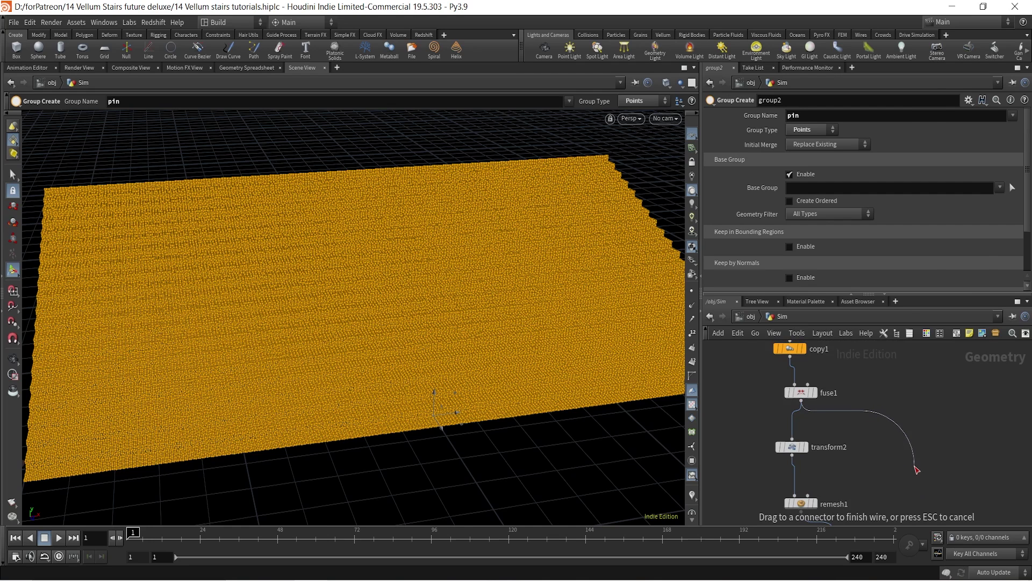
pyautogui.press('Tab')
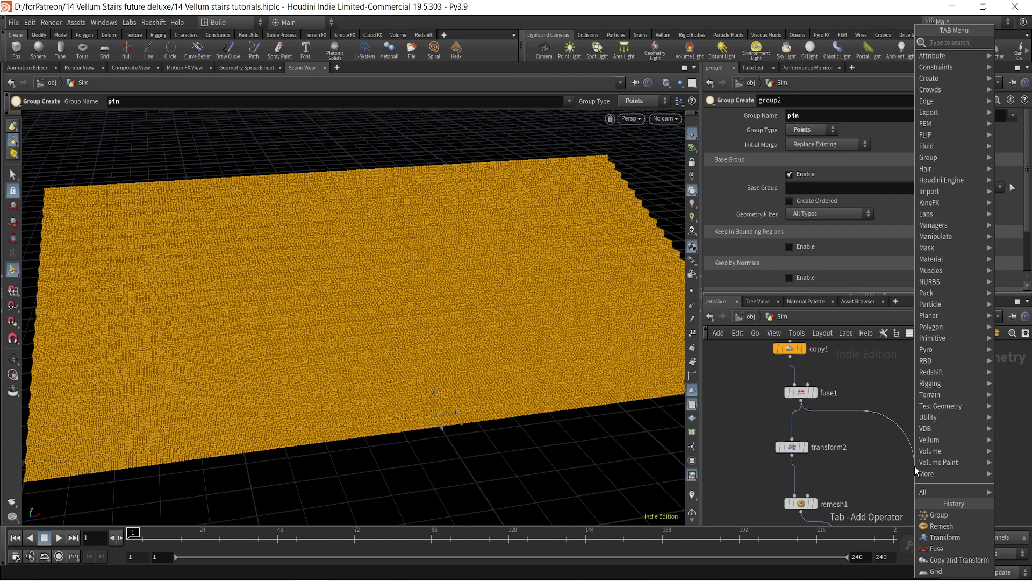
pyautogui.write('box')
pyautogui.press('Return')
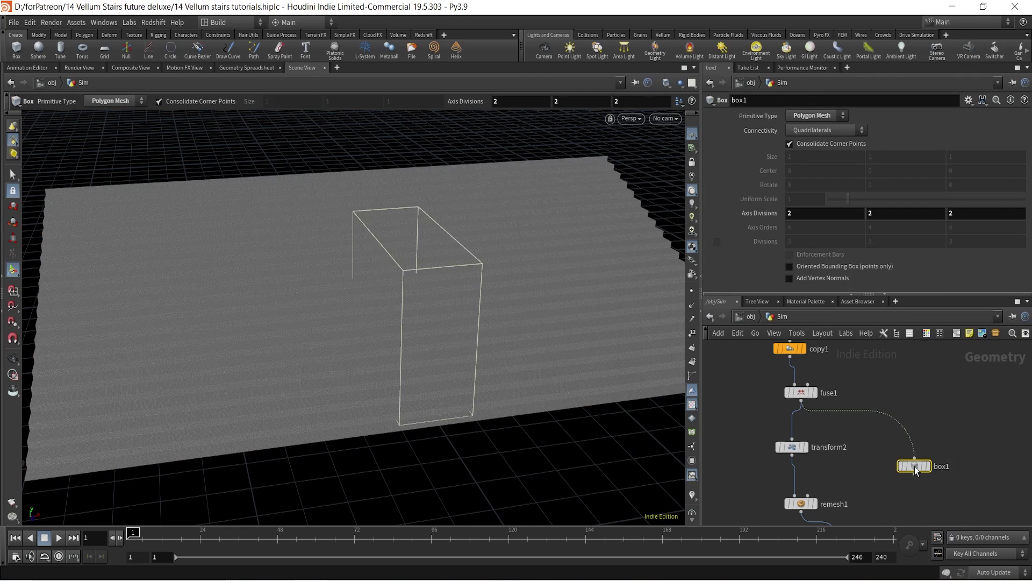
pyautogui.moveTo(915, 467); pyautogui.dragTo(936, 466)
pyautogui.click(950, 466)
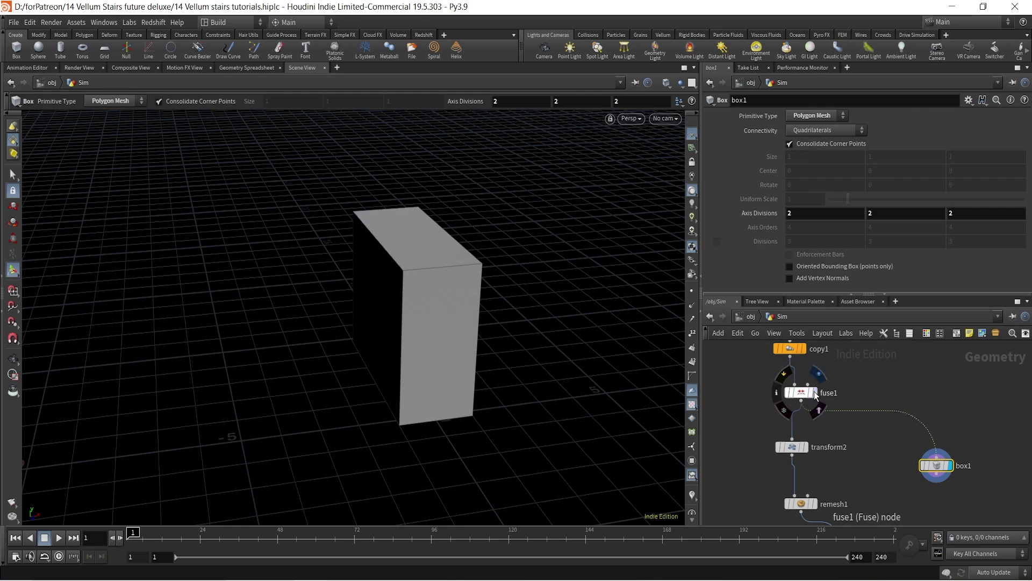
pyautogui.click(815, 392)
pyautogui.click(950, 466)
# Add a Transform node after the box node, display it and place it beneath the box
pyautogui.moveTo(852, 411)
pyautogui.mouseDown()
pyautogui.moveTo(842, 440)
pyautogui.moveTo(863, 405)
pyautogui.mouseUp()
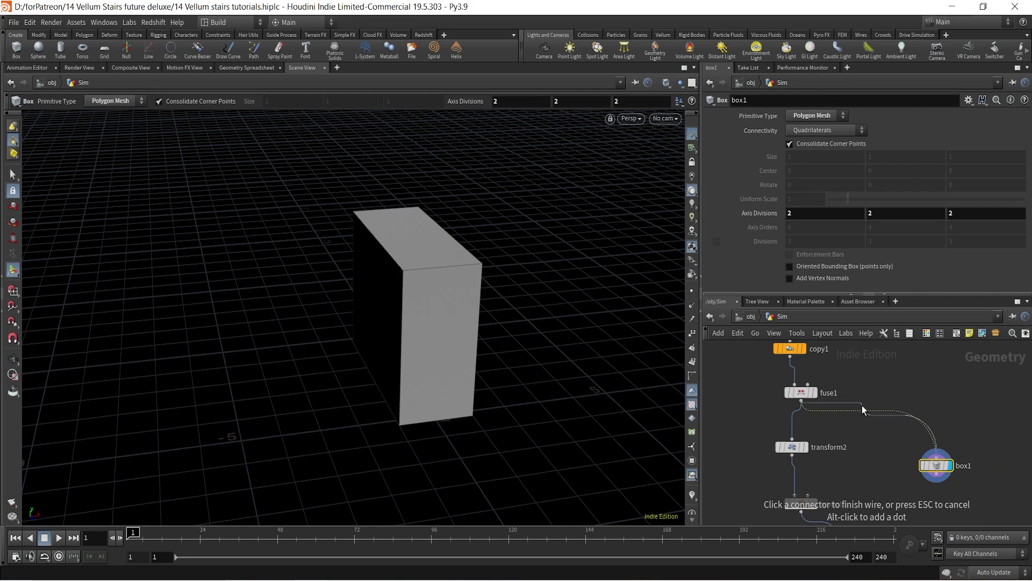
pyautogui.press('Tab')
pyautogui.write('tr')
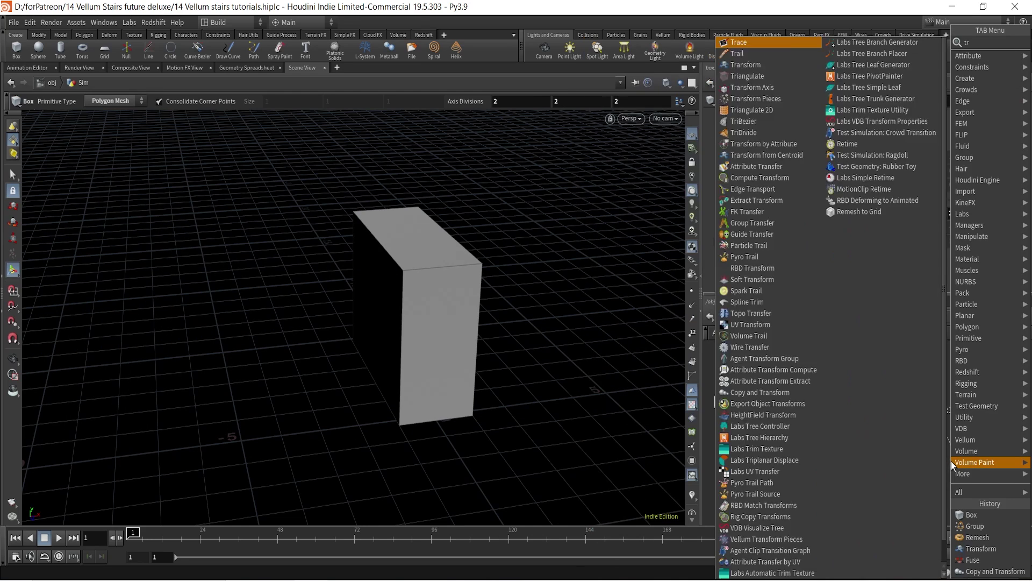
pyautogui.write('ansfo')
pyautogui.press('Return')
pyautogui.press('Return')
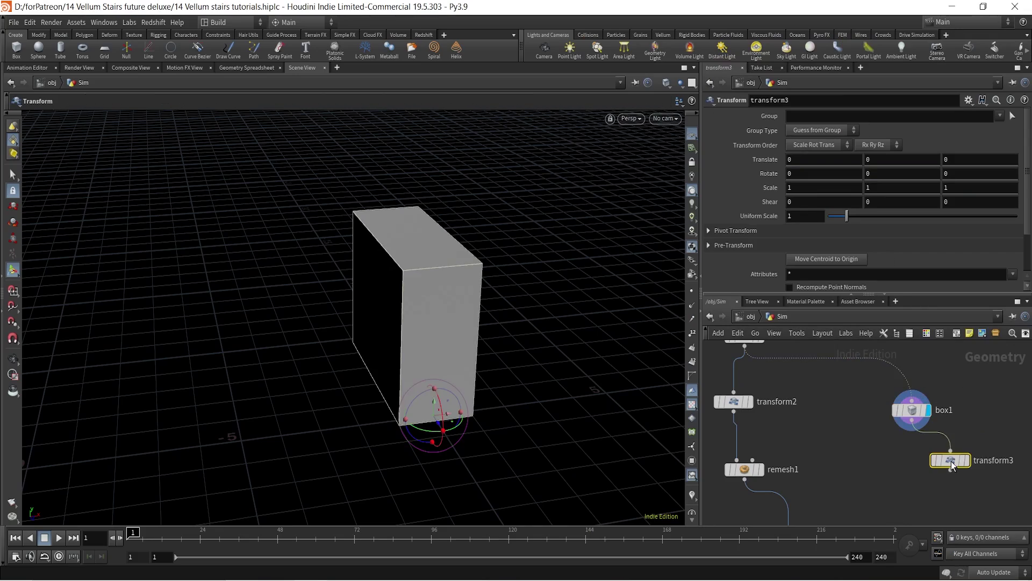
pyautogui.click(967, 461)
pyautogui.moveTo(953, 465); pyautogui.dragTo(937, 473)
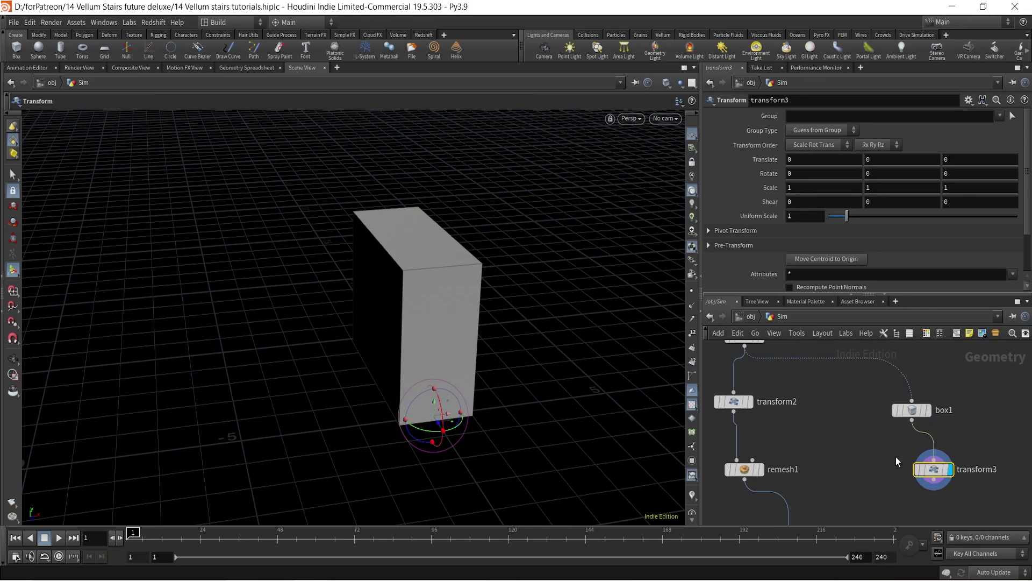
# Show the staircase's transform2 node as a template wireframe around the box for reference
pyautogui.click(746, 403)
pyautogui.press('Escape')
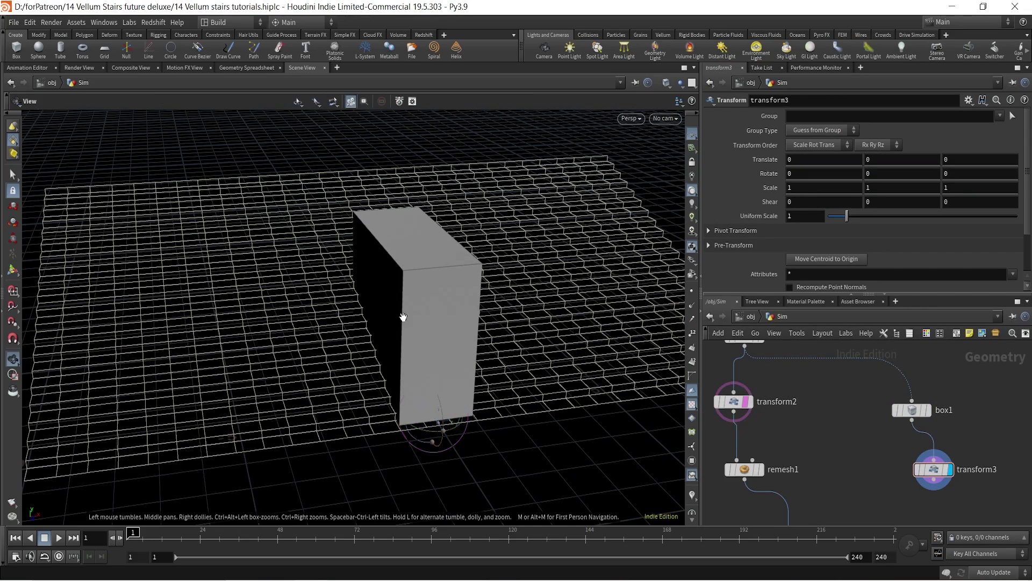
pyautogui.moveTo(403, 317); pyautogui.dragTo(499, 303)
pyautogui.press('t')
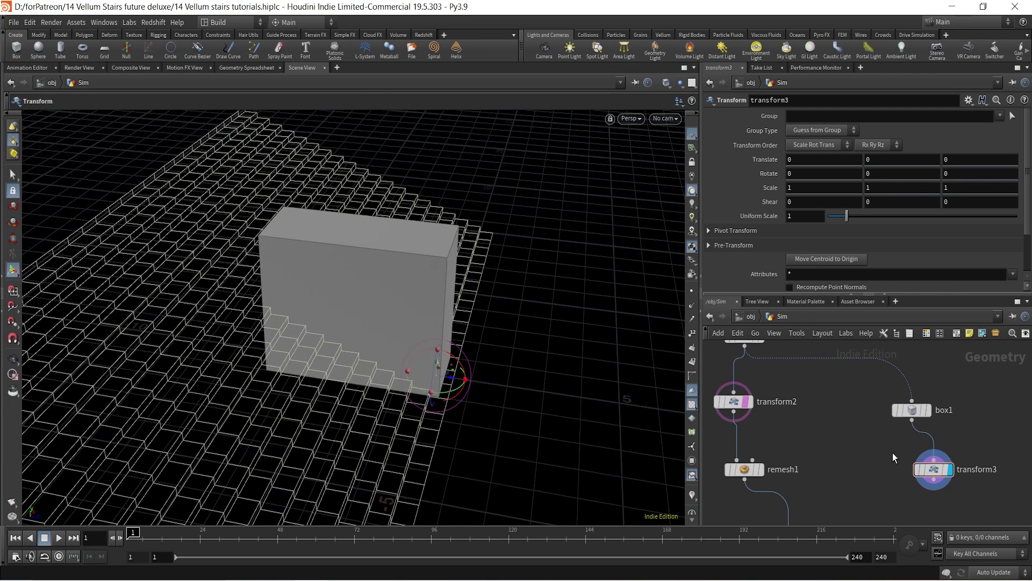
# Scale the box with transform3 to 1.21 in X, 1.15 in Y and 2.03 in Z
pyautogui.moveTo(936, 472); pyautogui.dragTo(921, 476)
pyautogui.moveTo(806, 188); pyautogui.dragTo(825, 202, button='middle')
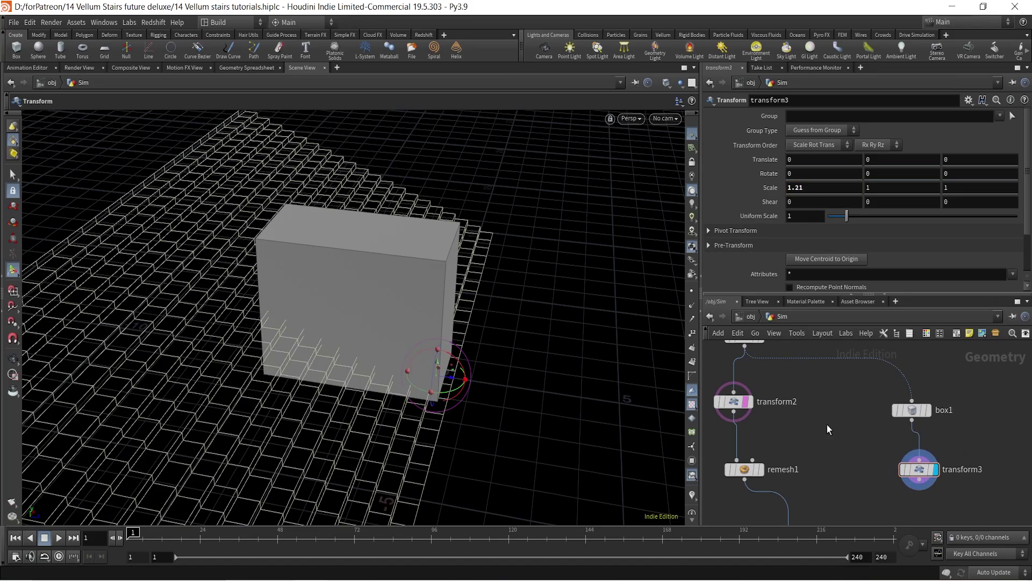
pyautogui.write('.21')
pyautogui.press('Return')
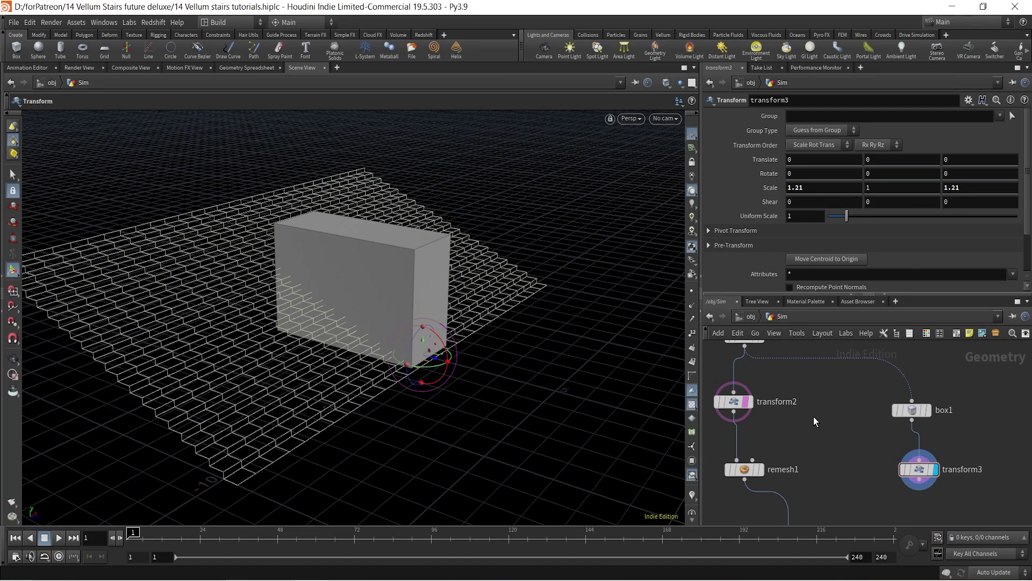
pyautogui.moveTo(966, 188); pyautogui.dragTo(985, 189, button='middle')
pyautogui.keyDown('alt'); pyautogui.moveTo(350, 322); pyautogui.dragTo(258, 333); pyautogui.keyUp('alt')
pyautogui.moveTo(928, 188); pyautogui.dragTo(942, 211, button='middle')
pyautogui.keyDown('alt'); pyautogui.moveTo(258, 301); pyautogui.dragTo(419, 280); pyautogui.keyUp('alt')
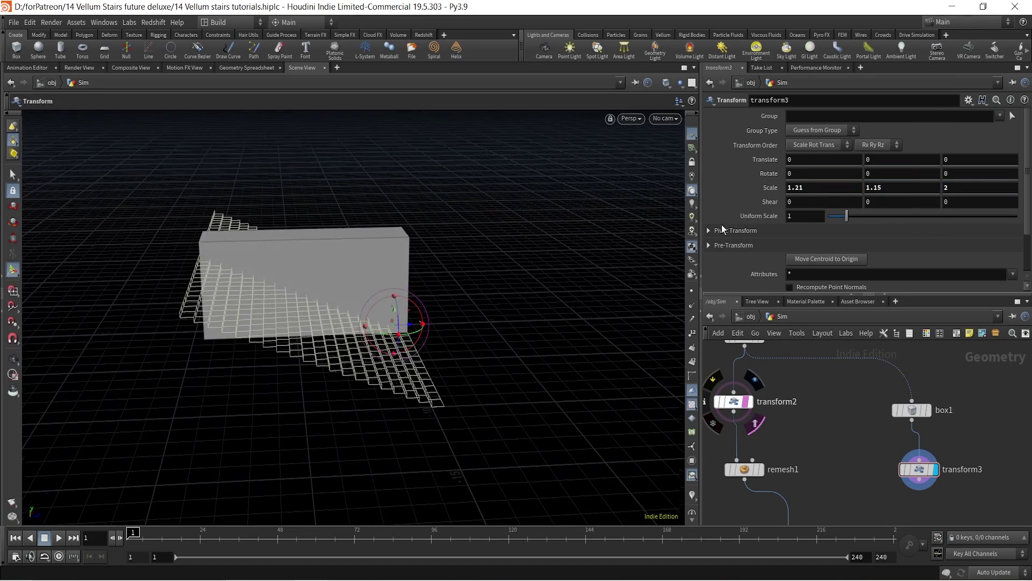
pyautogui.moveTo(986, 187); pyautogui.dragTo(994, 208, button='middle')
# Lower the scaled box by about 0.098 in Y against the staircase wireframe
pyautogui.keyDown('alt'); pyautogui.moveTo(371, 301); pyautogui.dragTo(269, 242); pyautogui.keyUp('alt')
pyautogui.scroll(5, 345, 290)
pyautogui.moveTo(451, 297); pyautogui.dragTo(451, 302)
pyautogui.keyDown('alt'); pyautogui.moveTo(377, 293); pyautogui.dragTo(392, 328); pyautogui.keyUp('alt')
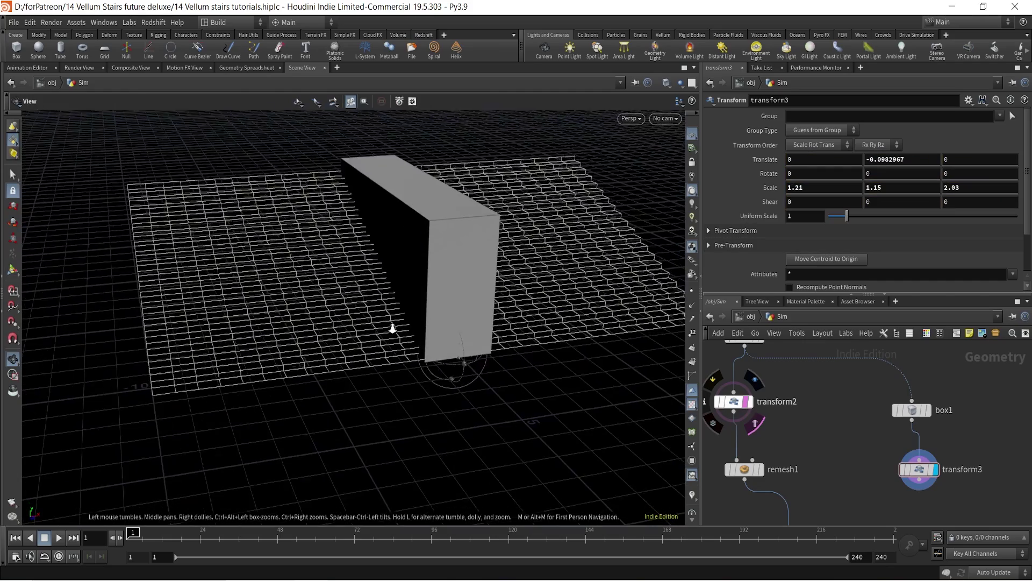
pyautogui.keyDown('alt'); pyautogui.moveTo(417, 315); pyautogui.dragTo(396, 331, button='middle'); pyautogui.keyUp('alt')
# Connect transform3's output to the second input of the pin group node and display that group node
pyautogui.moveTo(812, 450); pyautogui.dragTo(828, 407, button='middle')
pyautogui.moveTo(841, 464); pyautogui.dragTo(833, 444, button='middle')
pyautogui.moveTo(927, 416); pyautogui.dragTo(813, 468)
pyautogui.click(821, 478)
pyautogui.click(808, 478)
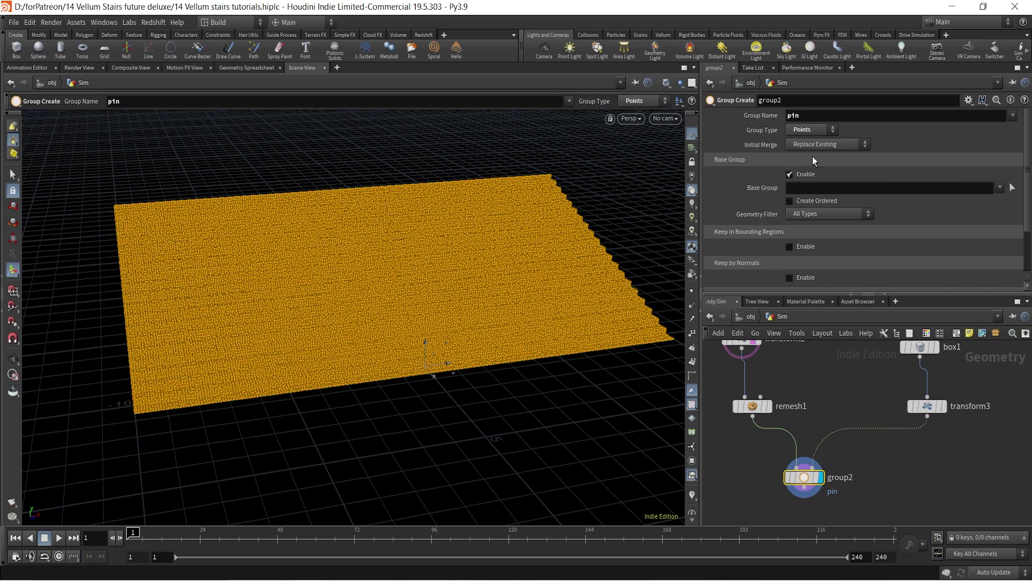
# Turn off the base group on group2, keep points by Bounding Object instead, and align the node beneath remesh1
pyautogui.click(790, 175)
pyautogui.click(790, 205)
pyautogui.click(855, 218)
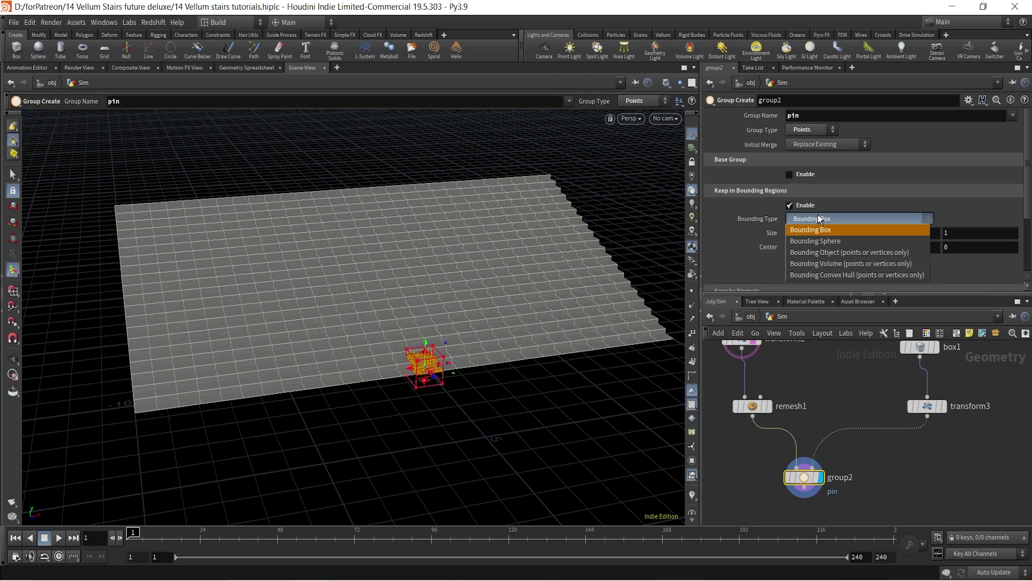
pyautogui.click(809, 252)
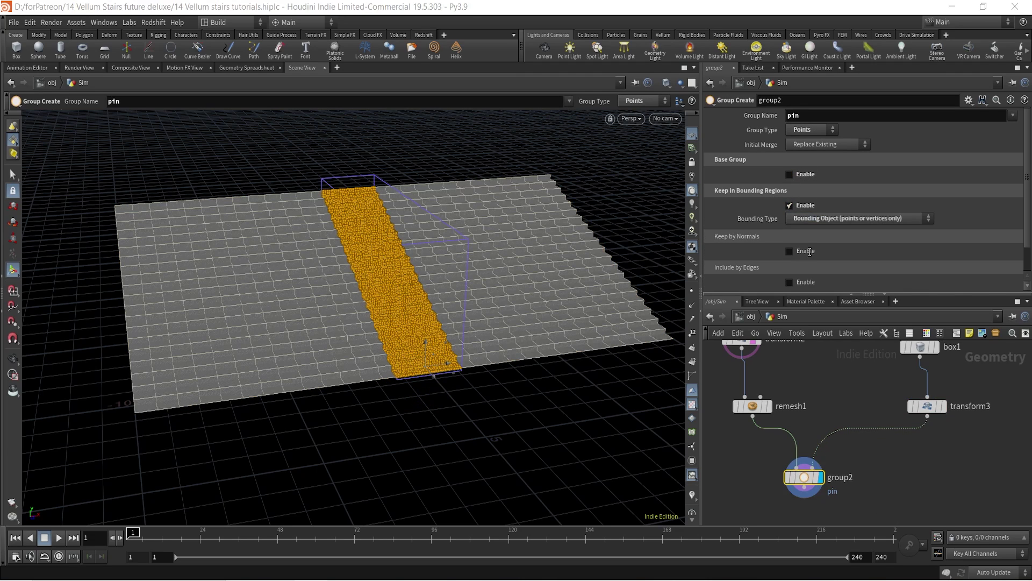
pyautogui.moveTo(439, 307); pyautogui.dragTo(382, 309)
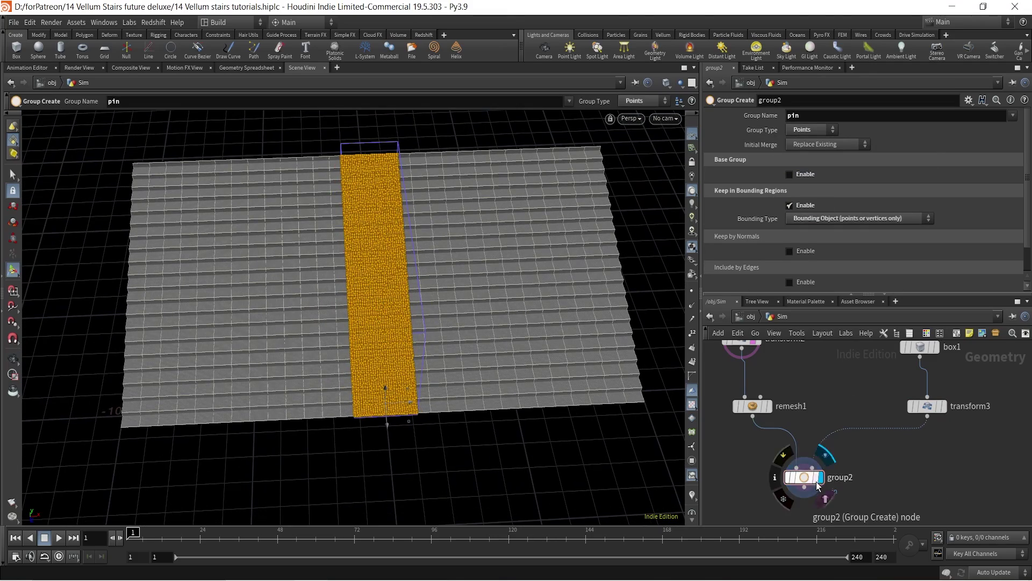
pyautogui.moveTo(811, 478); pyautogui.dragTo(764, 481)
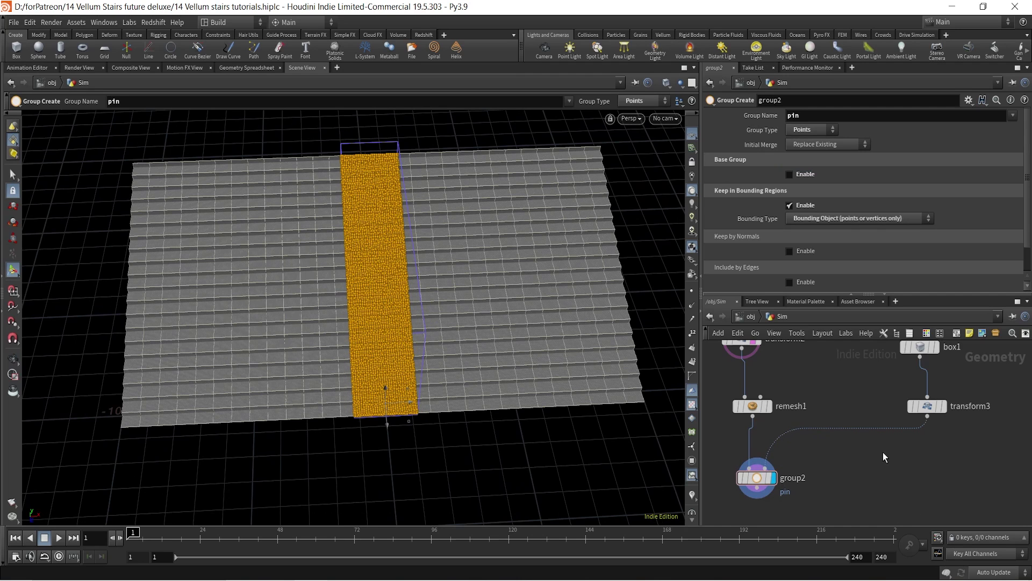
# Add a Vellum Configure Cloth node fed by the pin group node, place it below, and display it
pyautogui.moveTo(881, 450); pyautogui.dragTo(915, 344, button='middle')
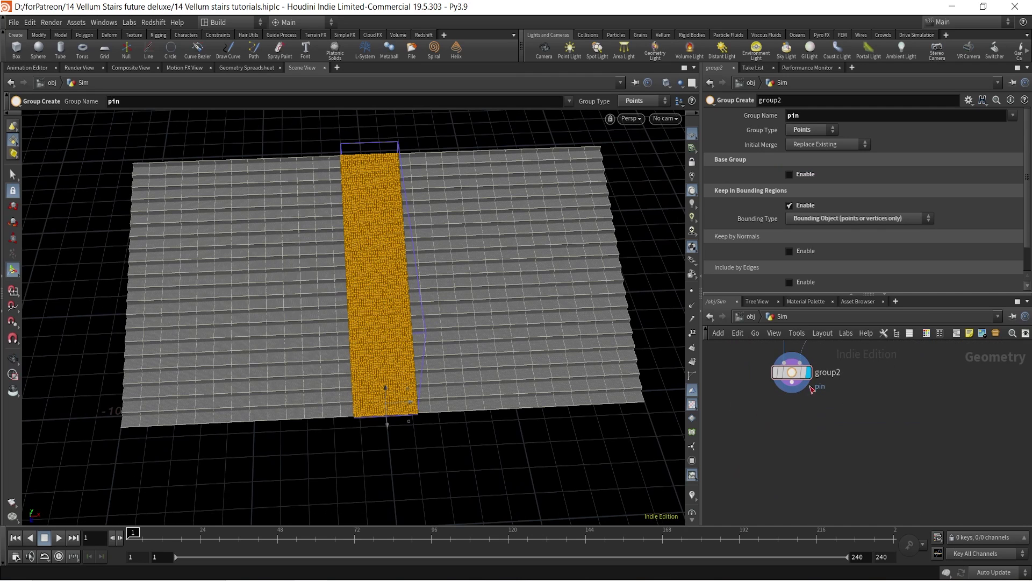
pyautogui.moveTo(791, 382); pyautogui.dragTo(770, 442)
pyautogui.write('velclo')
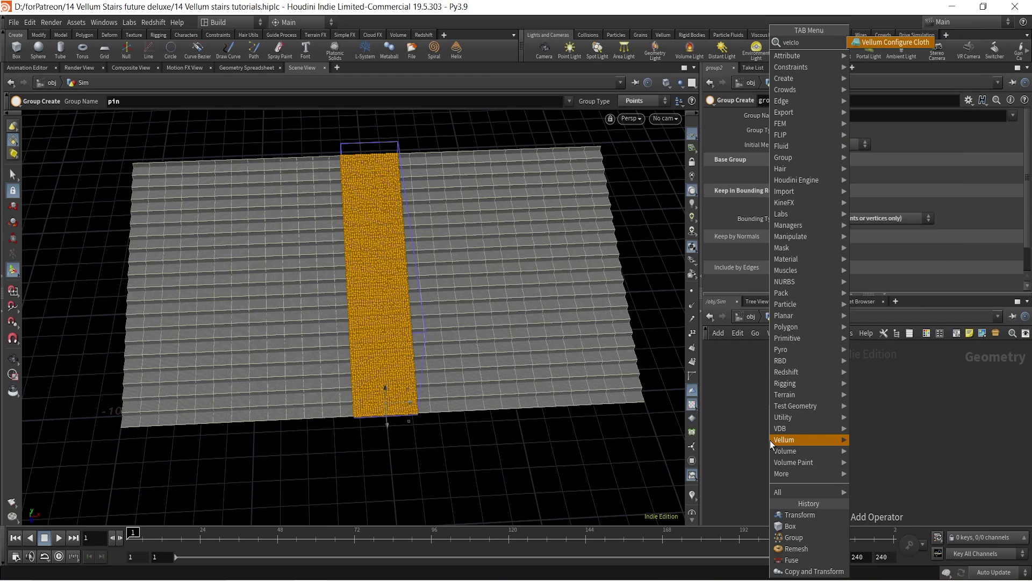
pyautogui.press('Escape')
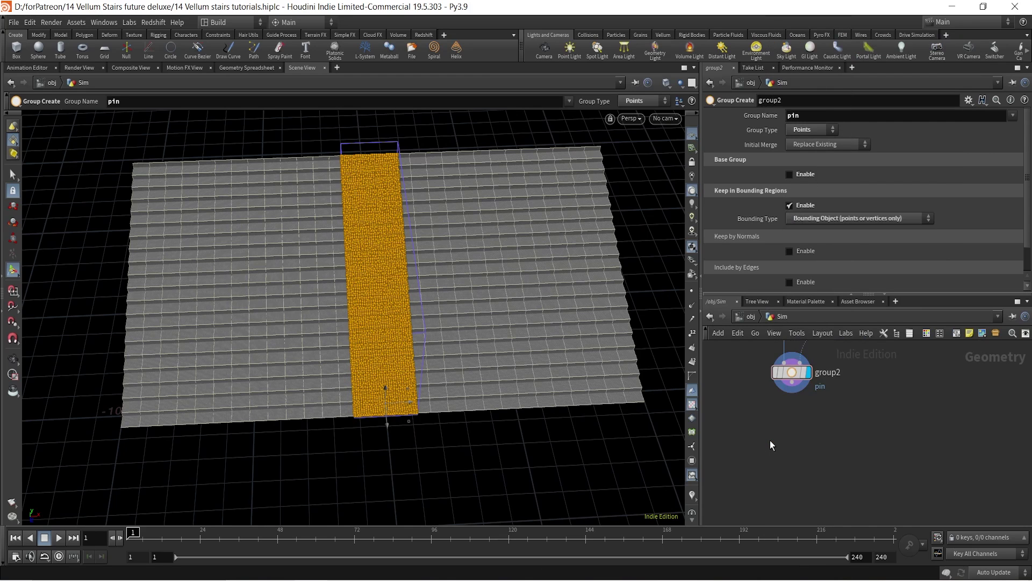
pyautogui.click(776, 442)
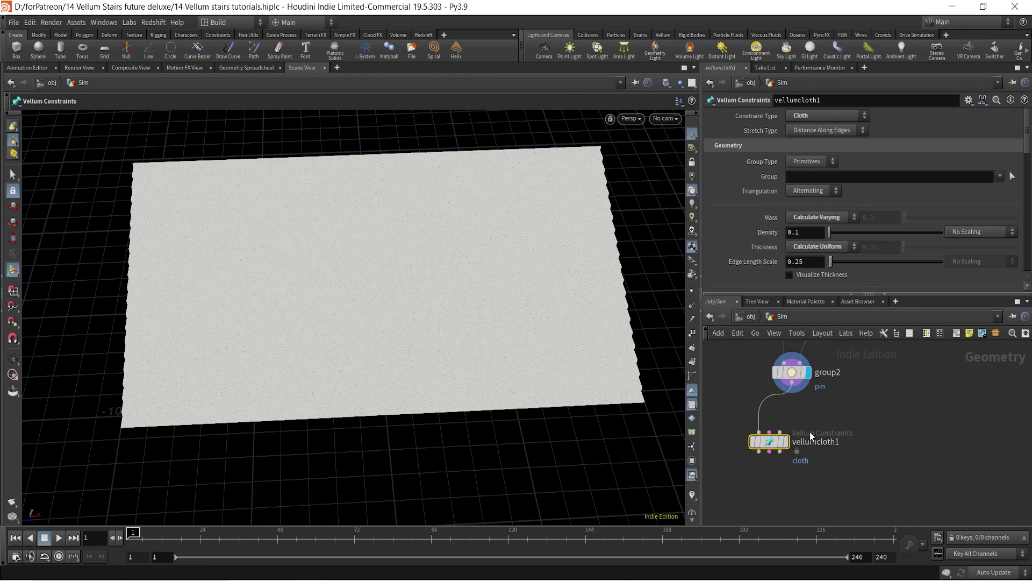
pyautogui.moveTo(780, 442); pyautogui.dragTo(803, 465)
pyautogui.click(808, 465)
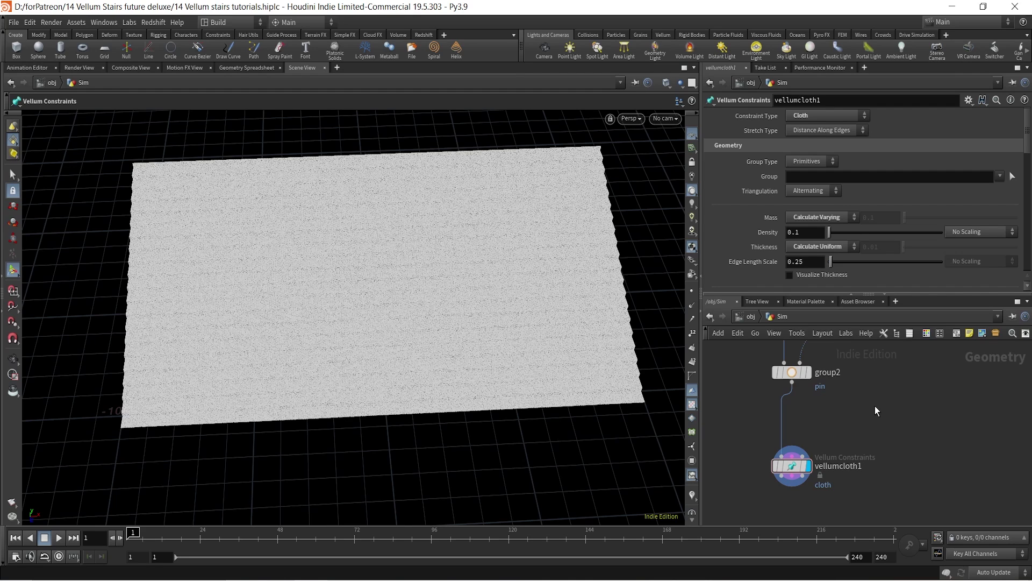
# Set the cloth's stretch stiffness multiplier to 1 000 000 and its bend stiffness multiplier to 0.000 001
pyautogui.scroll(-10, 882, 266)
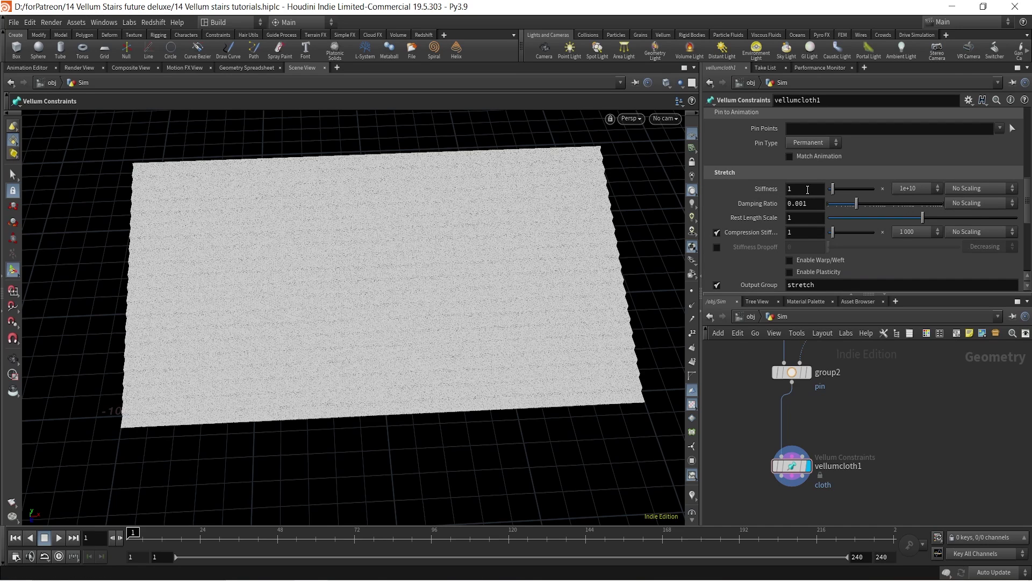
pyautogui.click(926, 187)
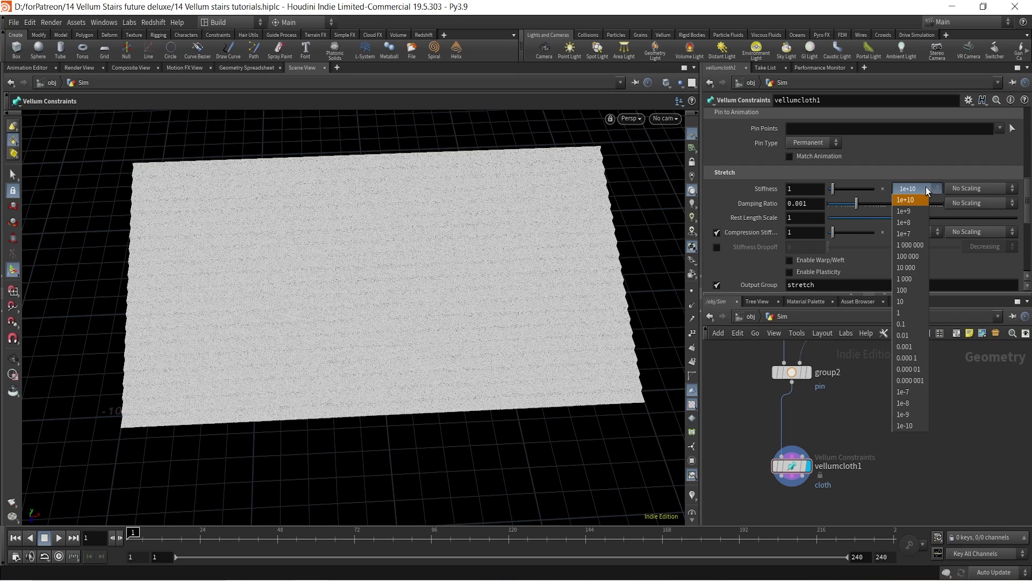
pyautogui.click(925, 246)
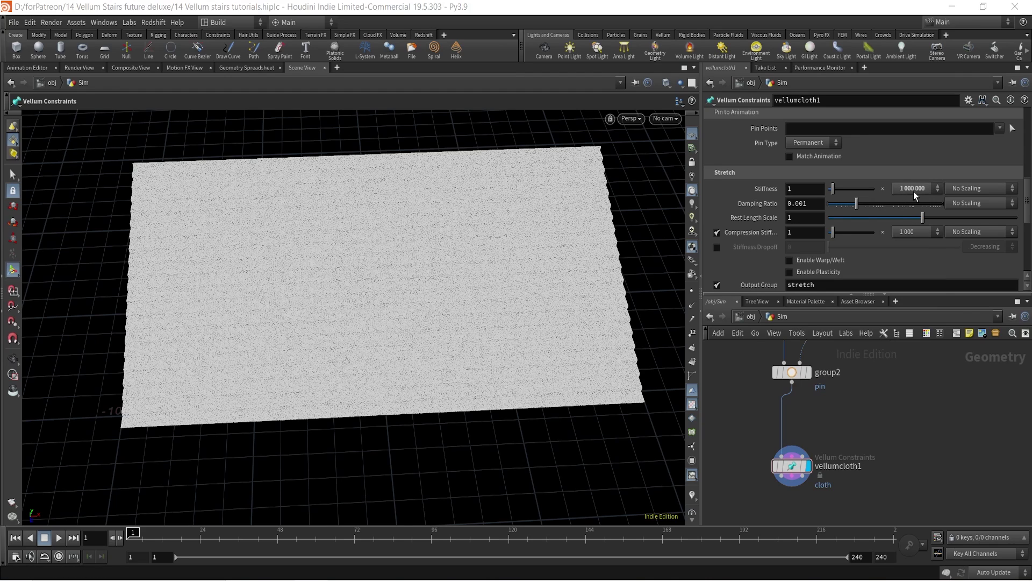
pyautogui.scroll(-5, 860, 228)
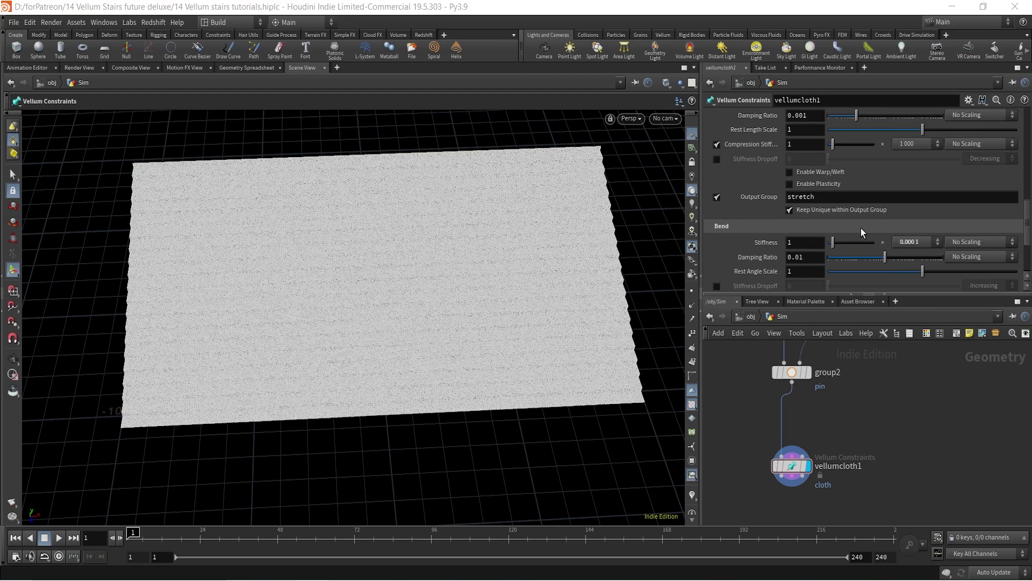
pyautogui.click(914, 169)
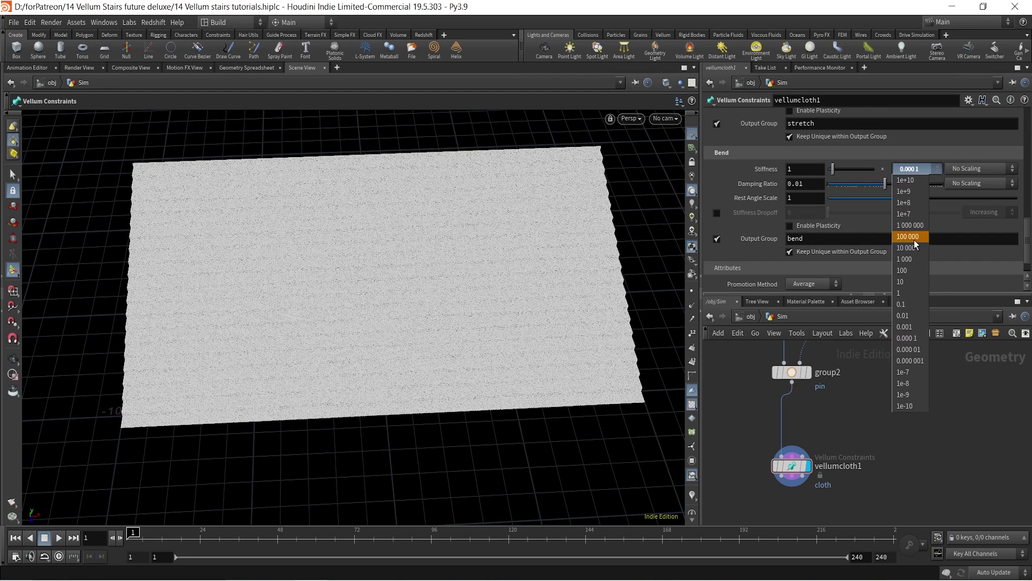
pyautogui.click(924, 360)
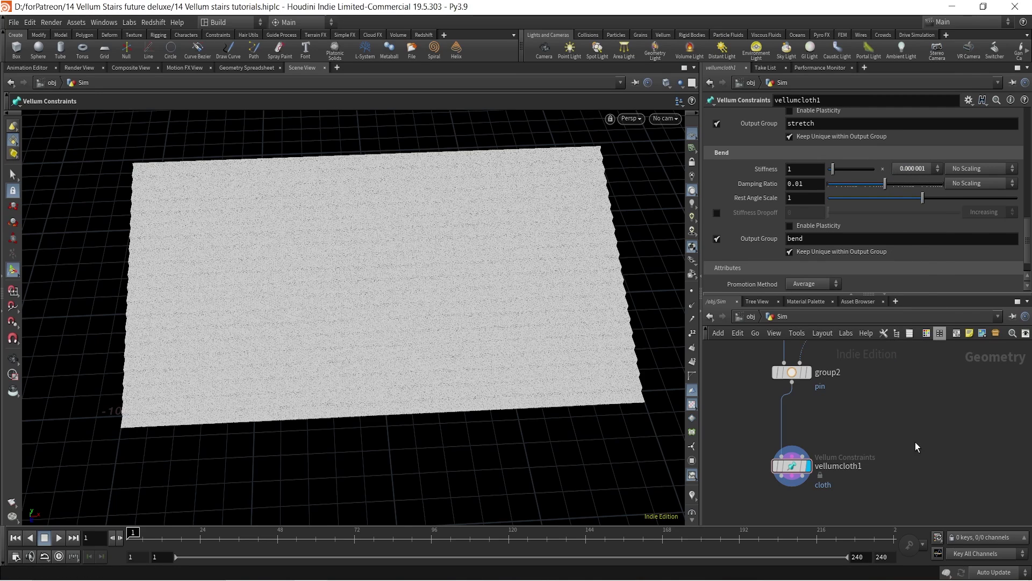
# Add a Vellum Constraints node below vellumcloth1, wired to its outputs, and display it
pyautogui.moveTo(832, 467); pyautogui.dragTo(831, 394, button='middle')
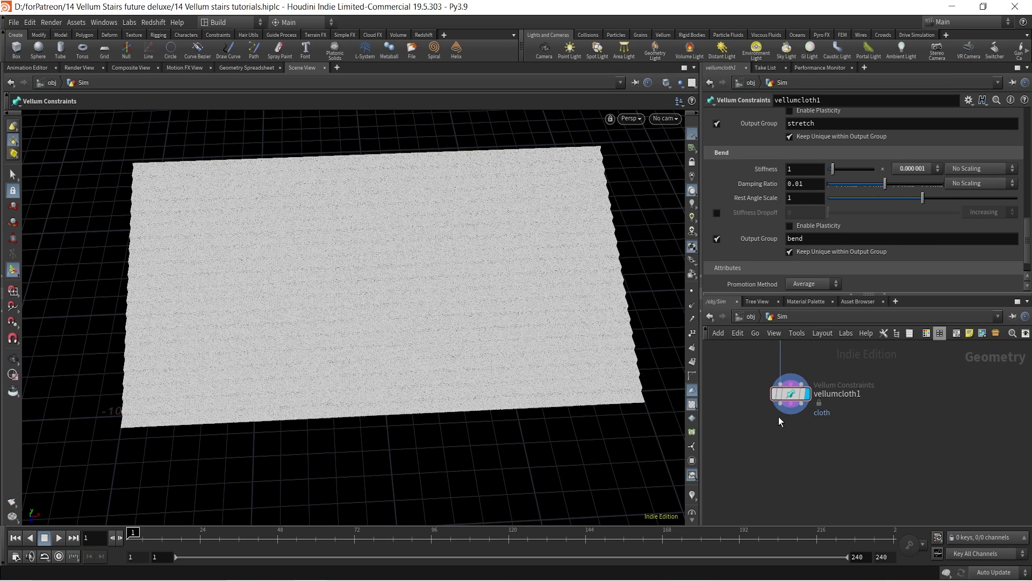
pyautogui.click(806, 407)
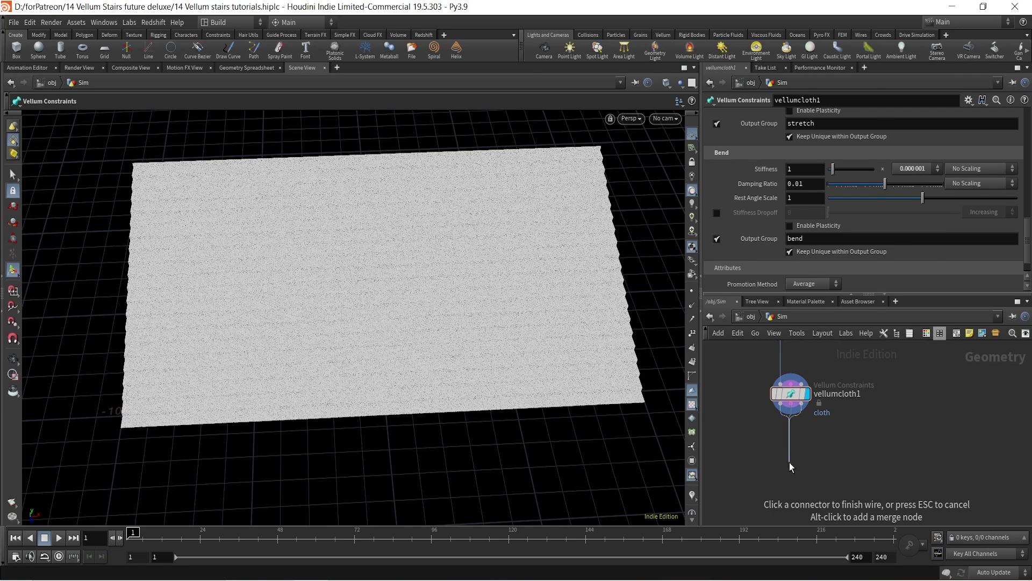
pyautogui.press('Tab')
pyautogui.write('vcons')
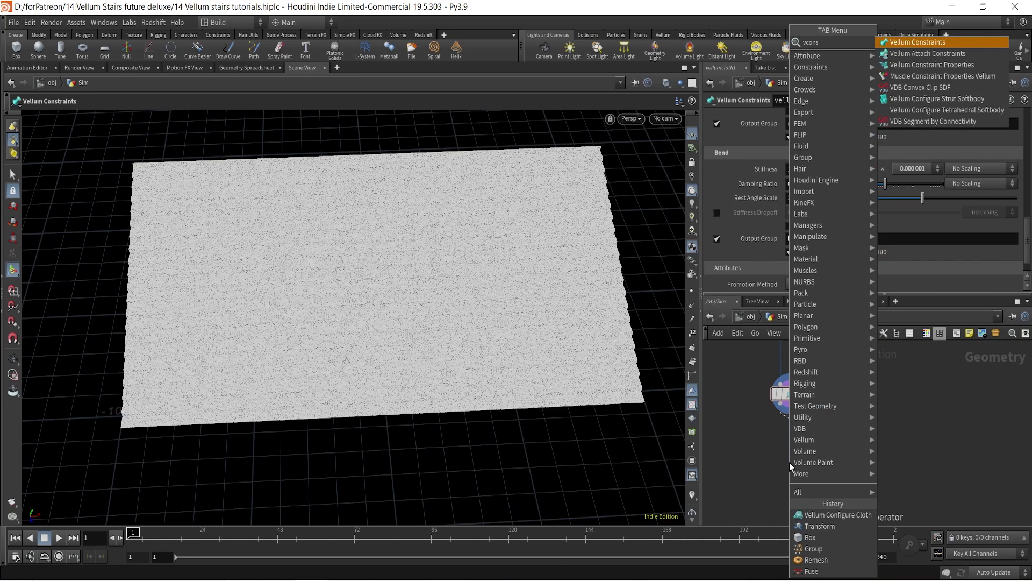
pyautogui.write('tr')
pyautogui.press('Return')
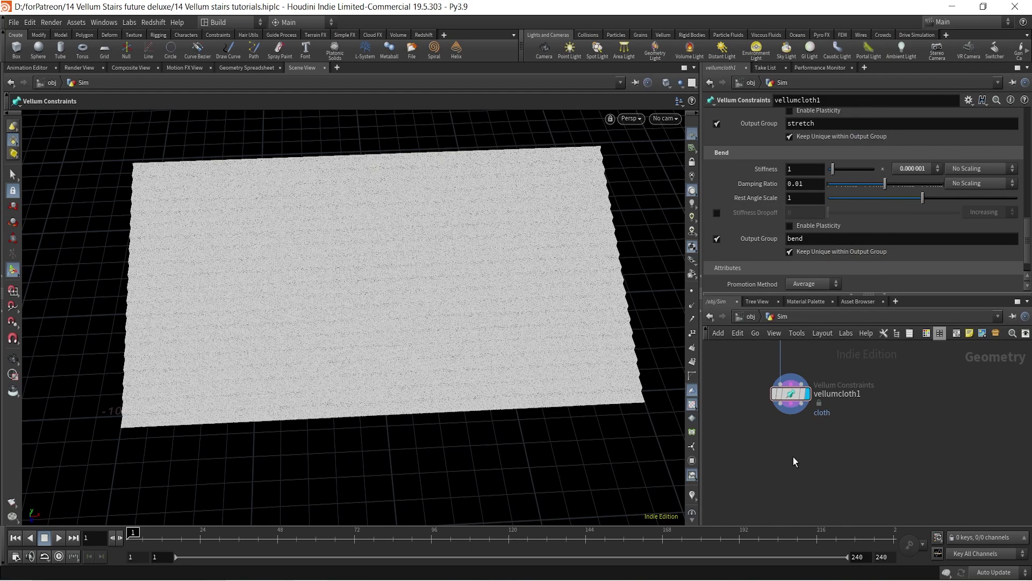
pyautogui.click(795, 461)
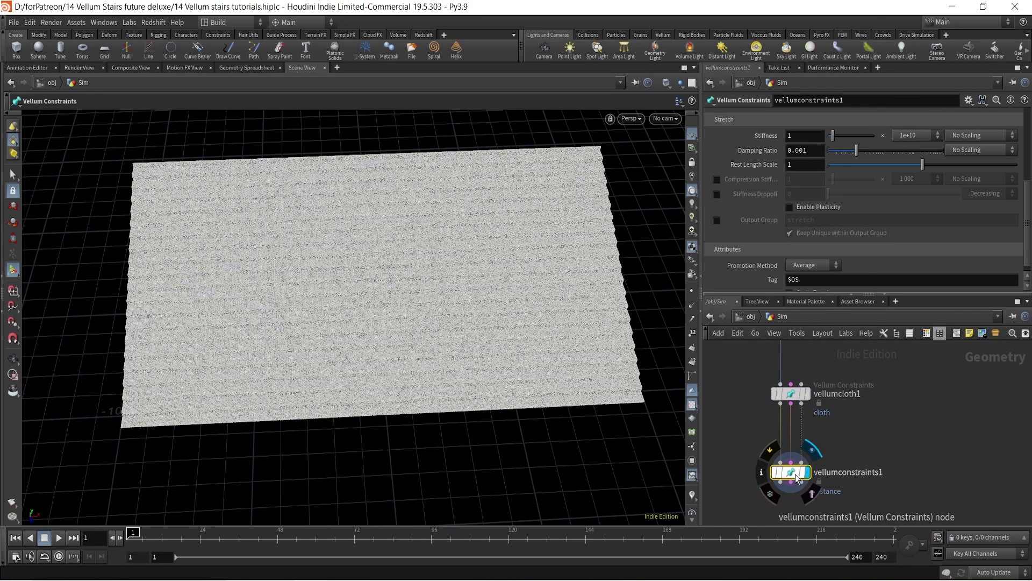
# Set the new constraint's type to Pin to Target, with group type Points and the pin group as its group
pyautogui.scroll(5, 839, 215)
pyautogui.click(814, 116)
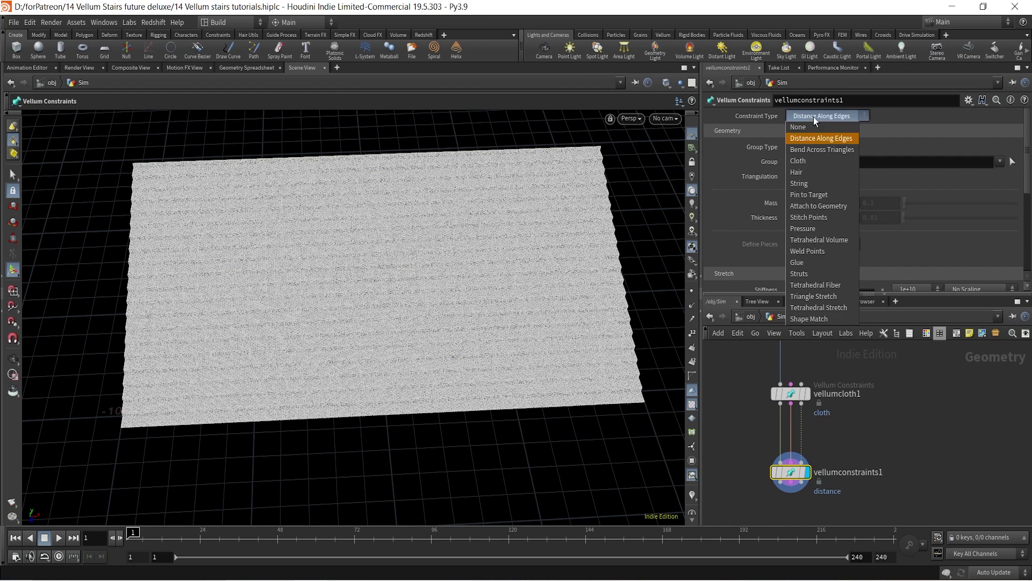
pyautogui.click(823, 194)
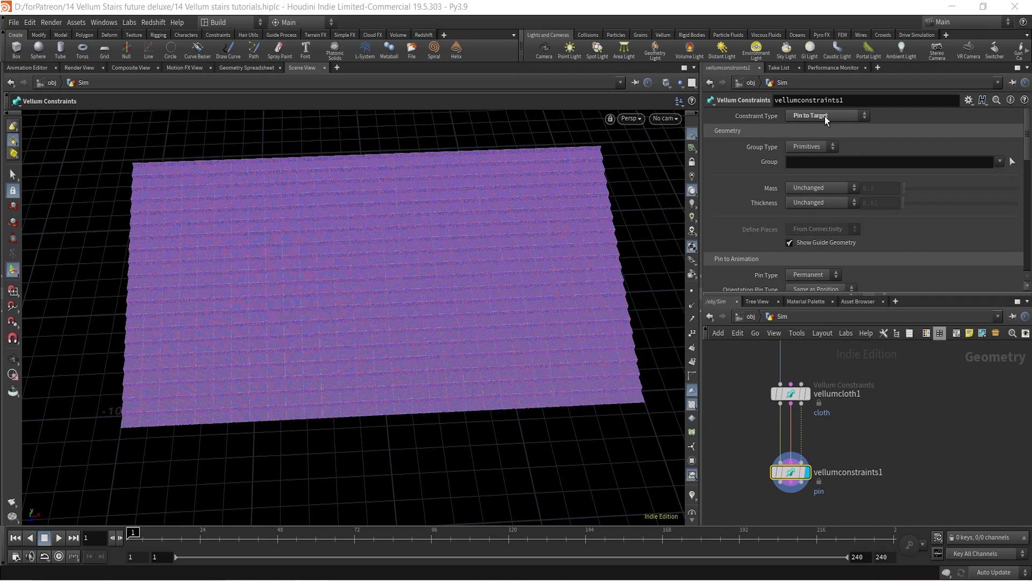
pyautogui.click(818, 146)
pyautogui.click(815, 159)
pyautogui.click(1000, 162)
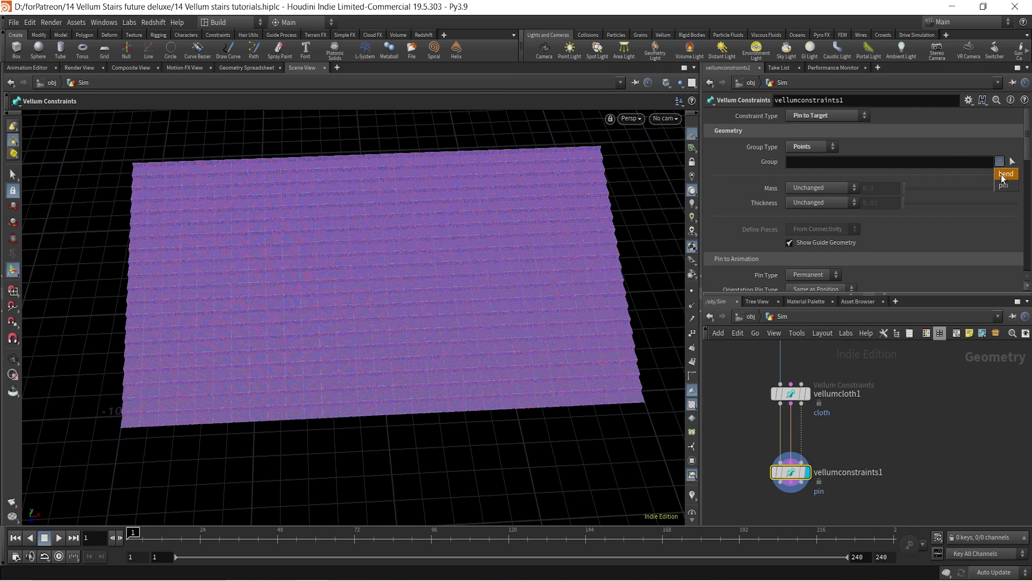
pyautogui.click(1003, 183)
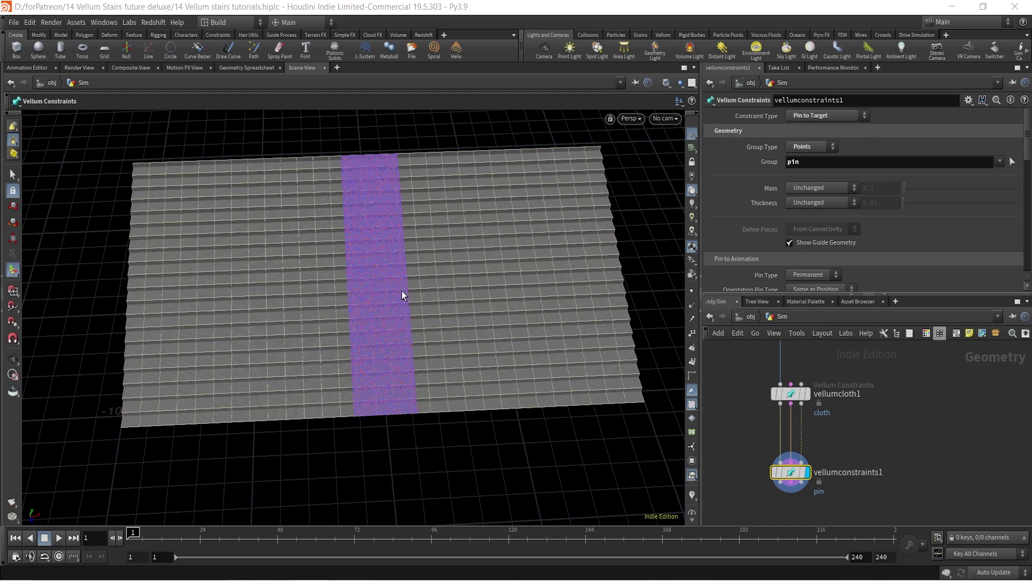
pyautogui.scroll(-3, 855, 452)
pyautogui.scroll(3, 836, 382)
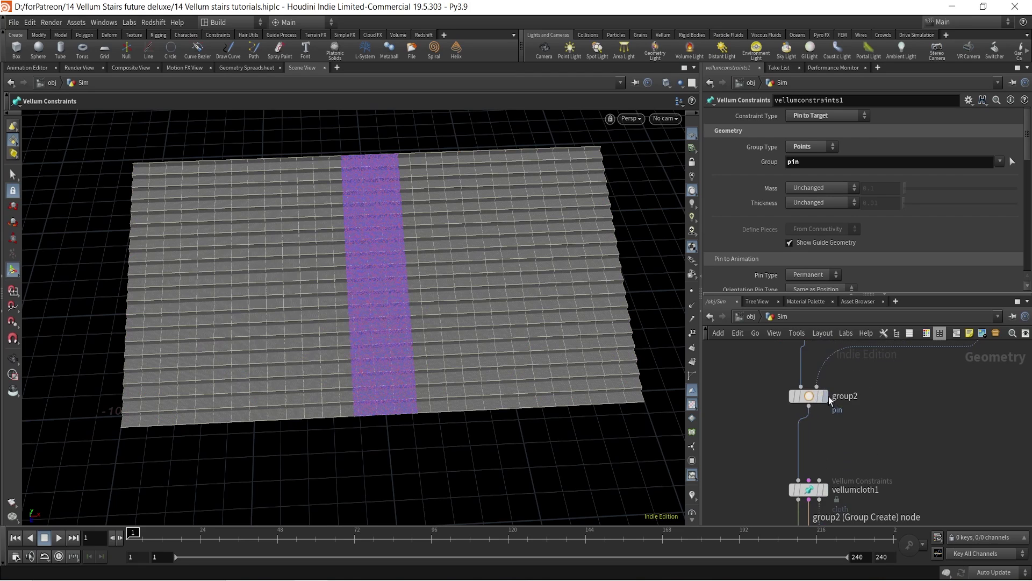
# Set the pin constraint's Pin Type to Stopped
pyautogui.moveTo(867, 519); pyautogui.dragTo(869, 399, button='middle')
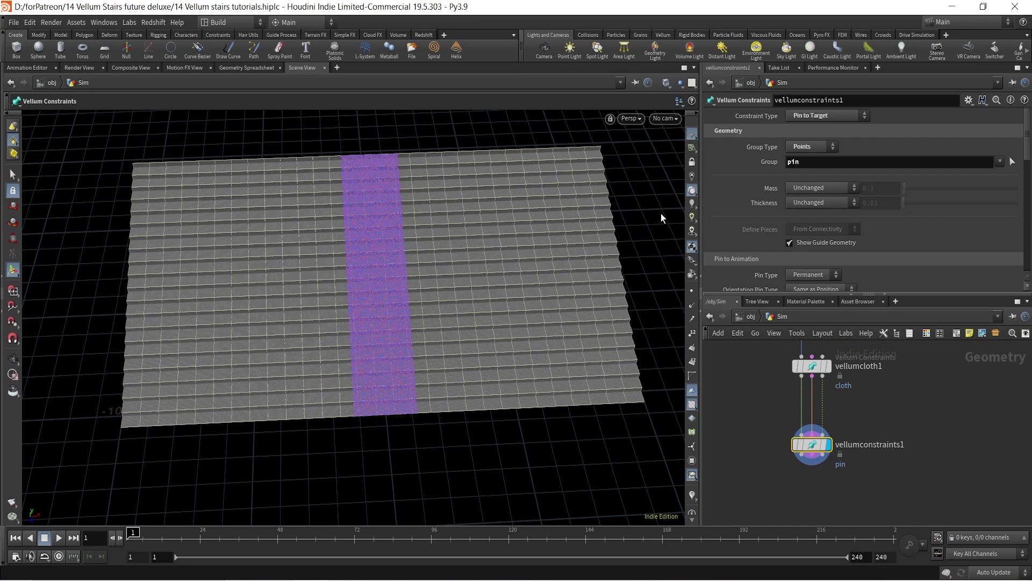
pyautogui.scroll(-3, 860, 200)
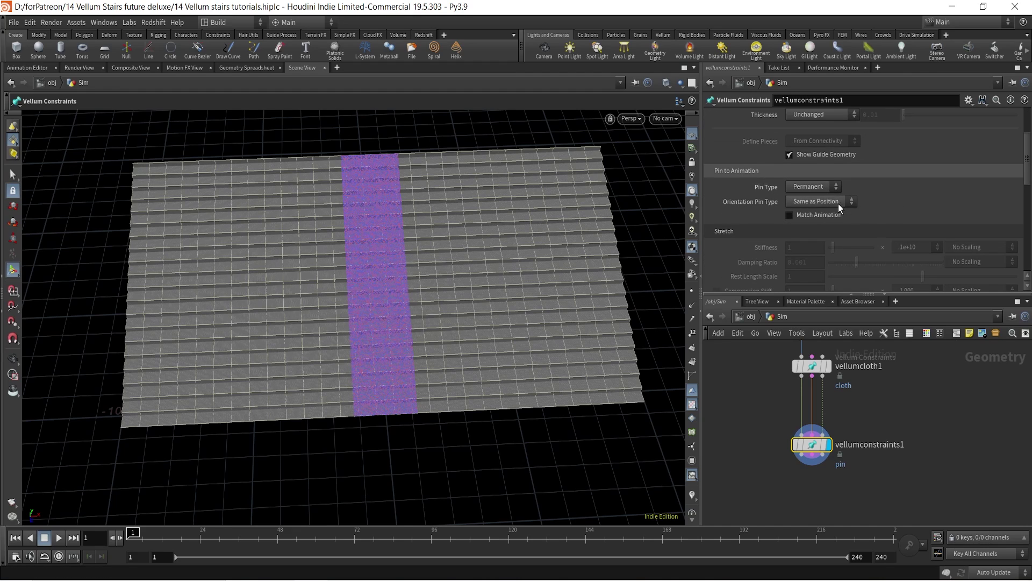
pyautogui.click(809, 187)
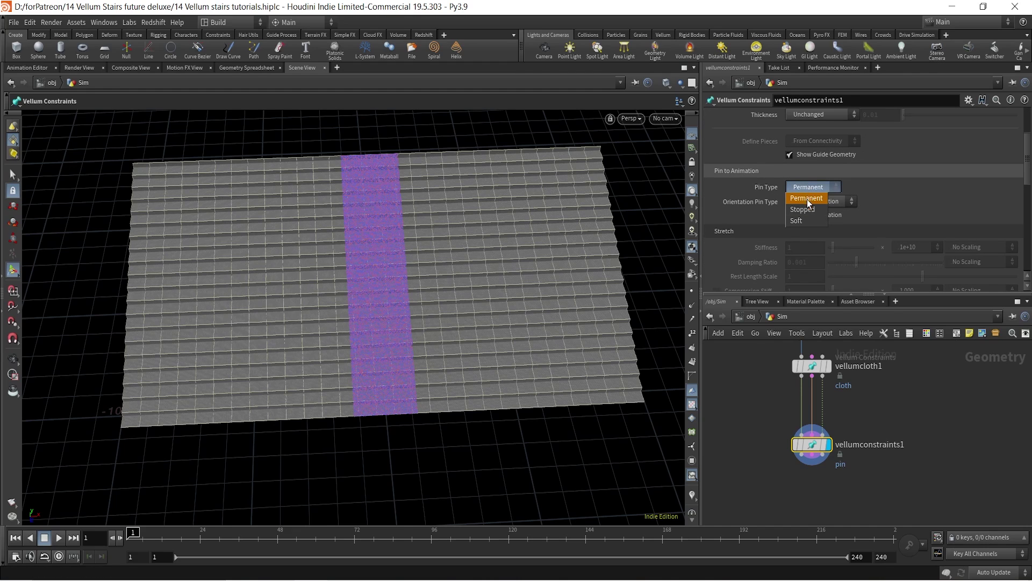
pyautogui.click(807, 209)
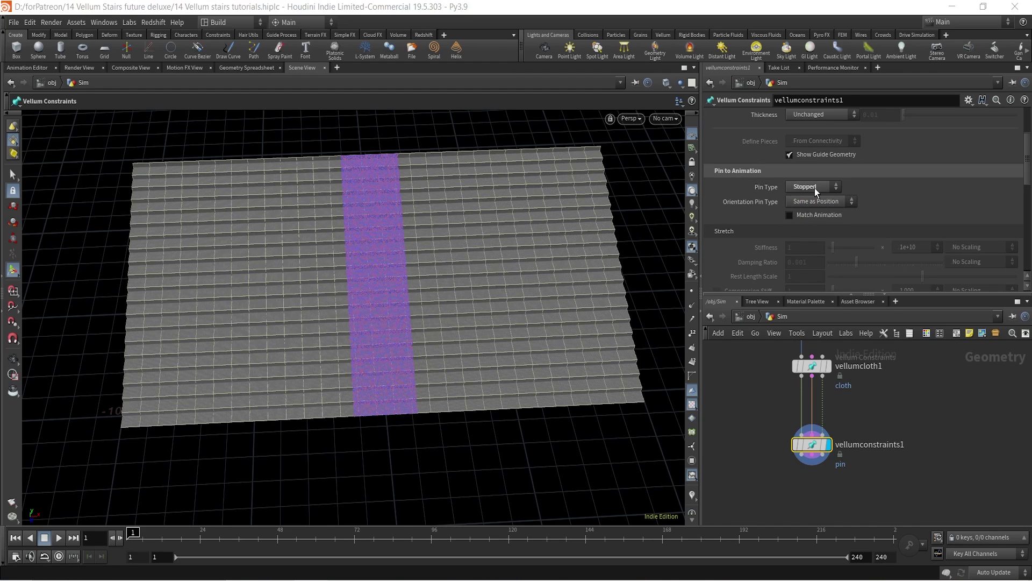
# Add a Vellum Solver below vellumconstraints1, wired to its outputs, and display it
pyautogui.moveTo(915, 412); pyautogui.dragTo(919, 374, button='middle')
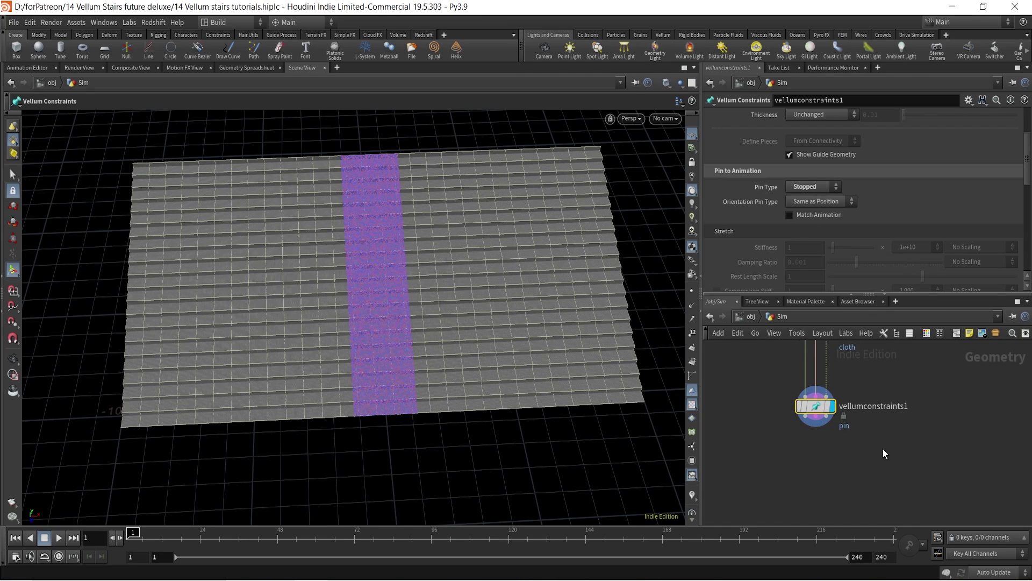
pyautogui.click(883, 449)
pyautogui.click(812, 427)
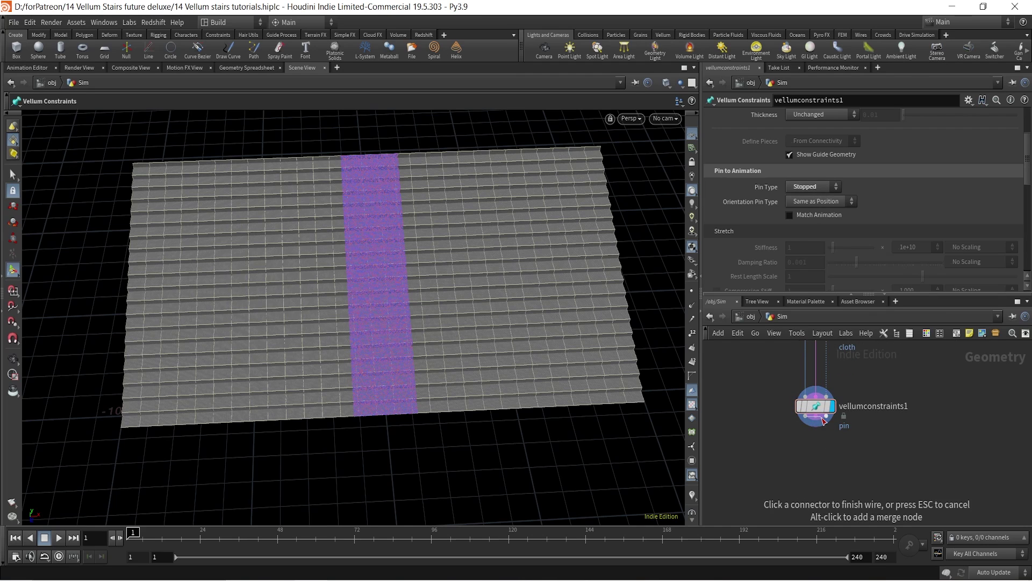
pyautogui.press('Tab')
pyautogui.write('vsl')
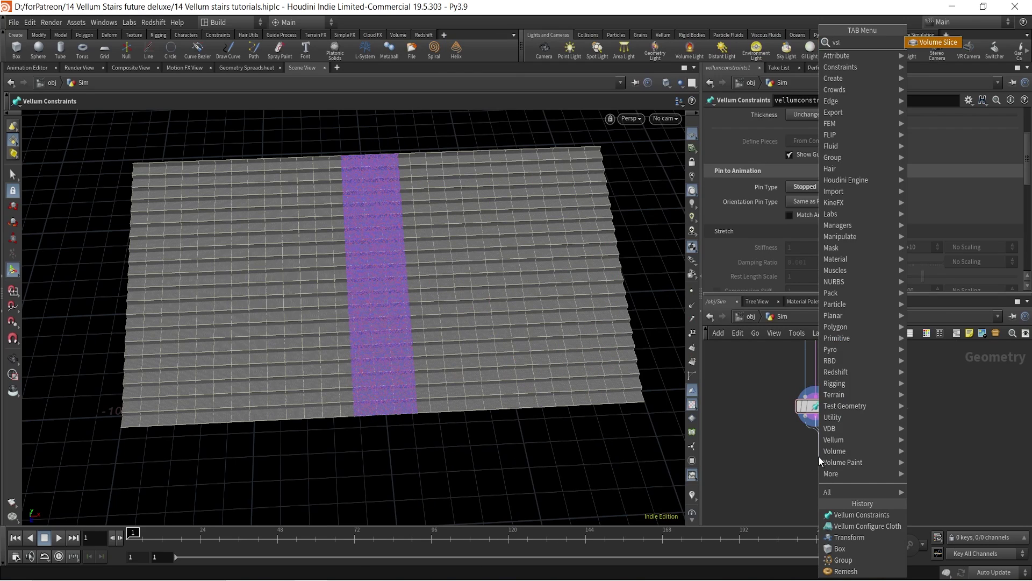
pyautogui.press('BackSpace')
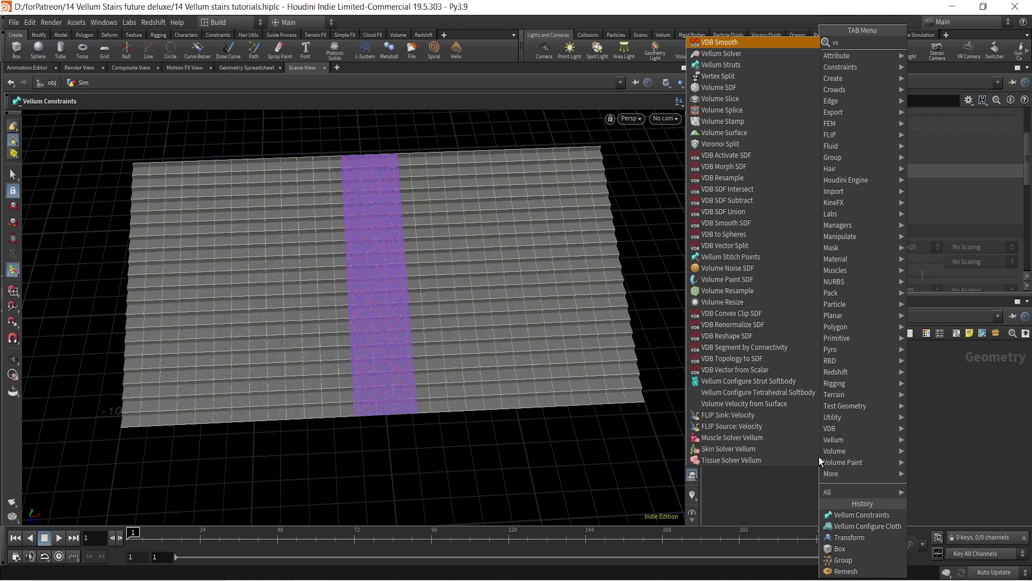
pyautogui.write('olver')
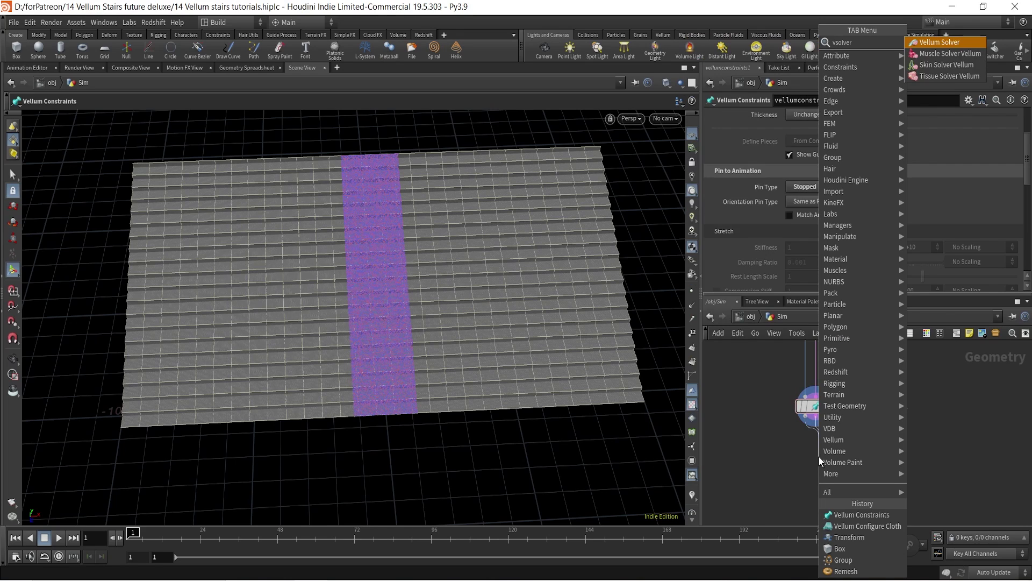
pyautogui.press('Escape')
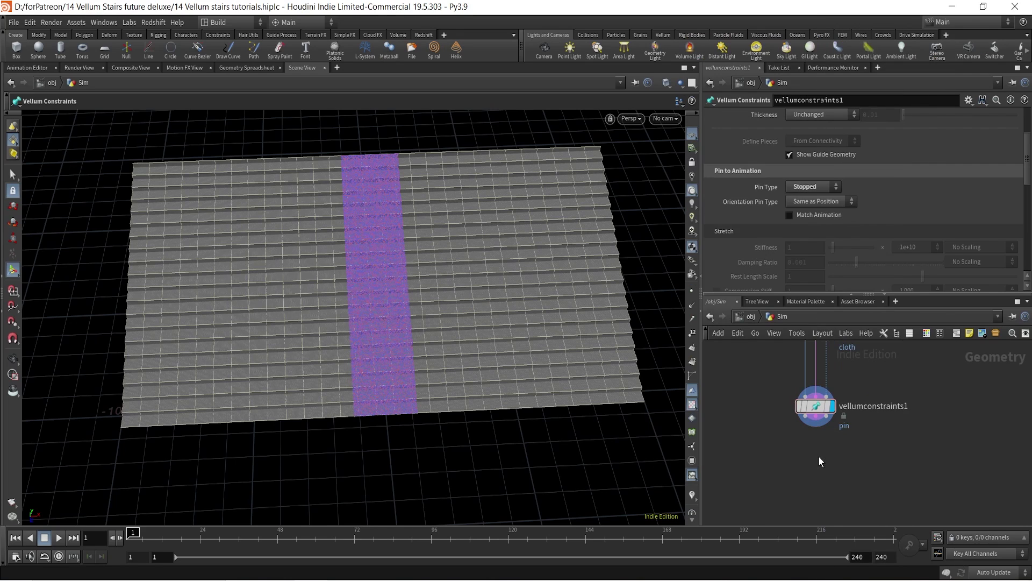
pyautogui.click(821, 456)
pyautogui.moveTo(825, 459); pyautogui.dragTo(829, 493)
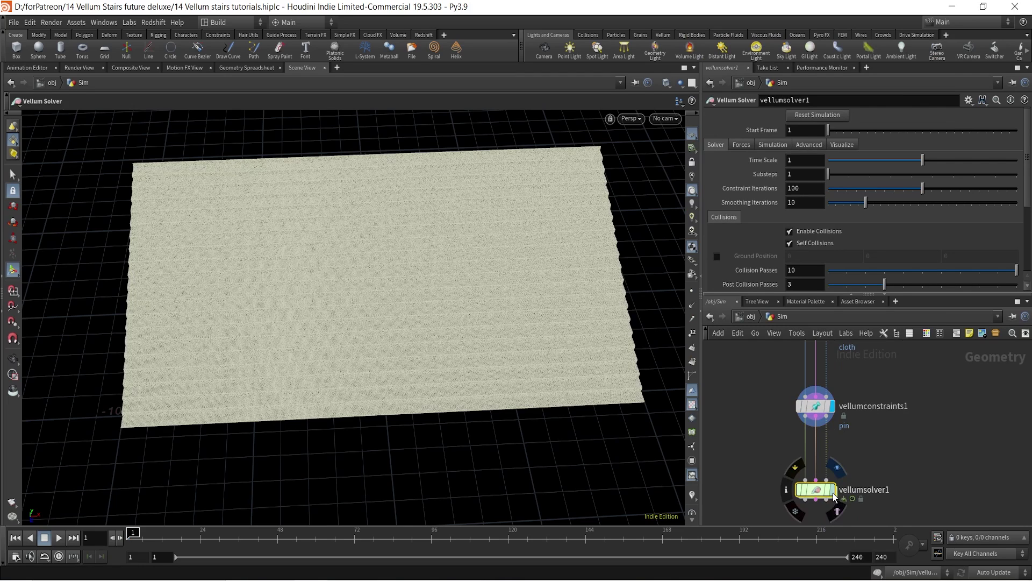
pyautogui.click(834, 490)
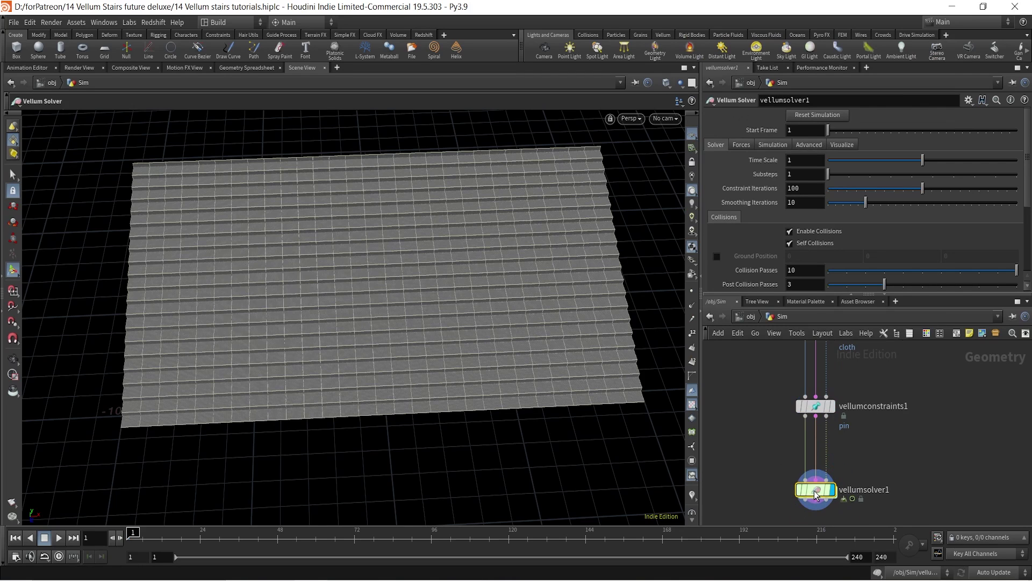
# Set the Vellum solver's Y gravity to 0
pyautogui.click(741, 144)
pyautogui.doubleClick(897, 164)
pyautogui.write('0')
pyautogui.press('Return')
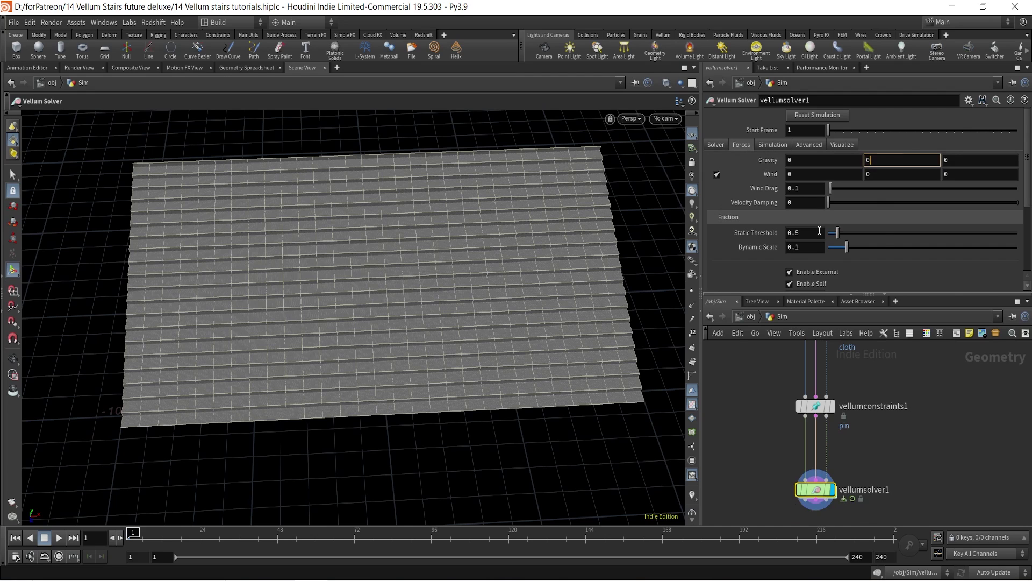
# Inside the Vellum solver's forces network, add a POP Force wired into the FORCE output, with the network wiring style set to Rounded
pyautogui.scroll(2, 860, 495)
pyautogui.doubleClick(800, 486)
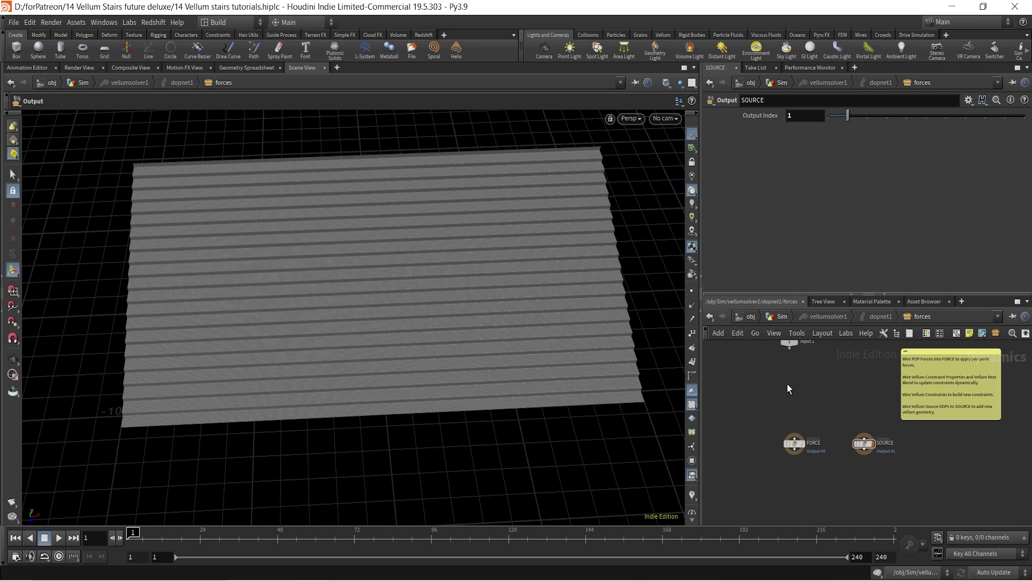
pyautogui.press('Tab')
pyautogui.write('popf')
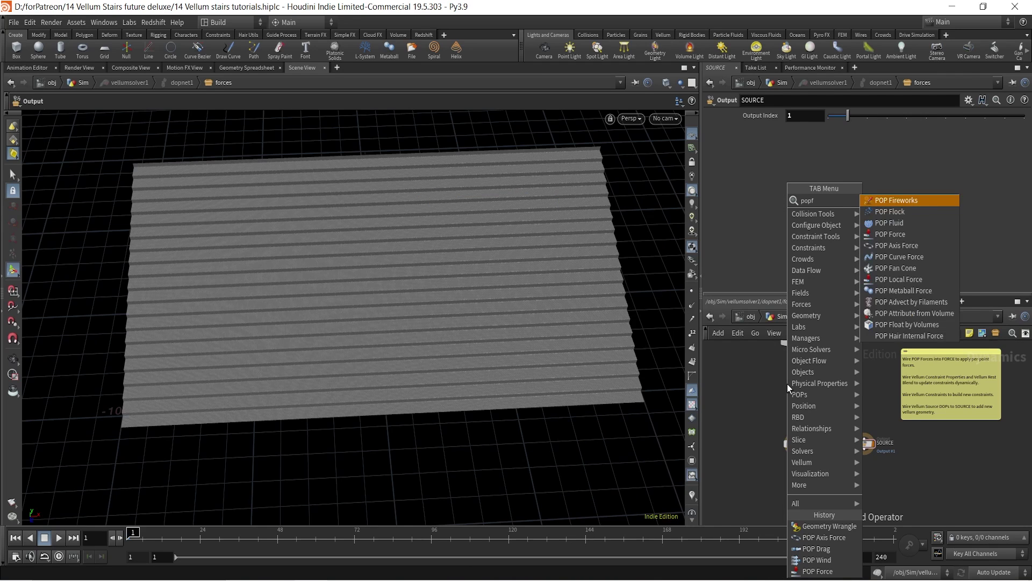
pyautogui.write('o')
pyautogui.press('Return')
pyautogui.click(791, 383)
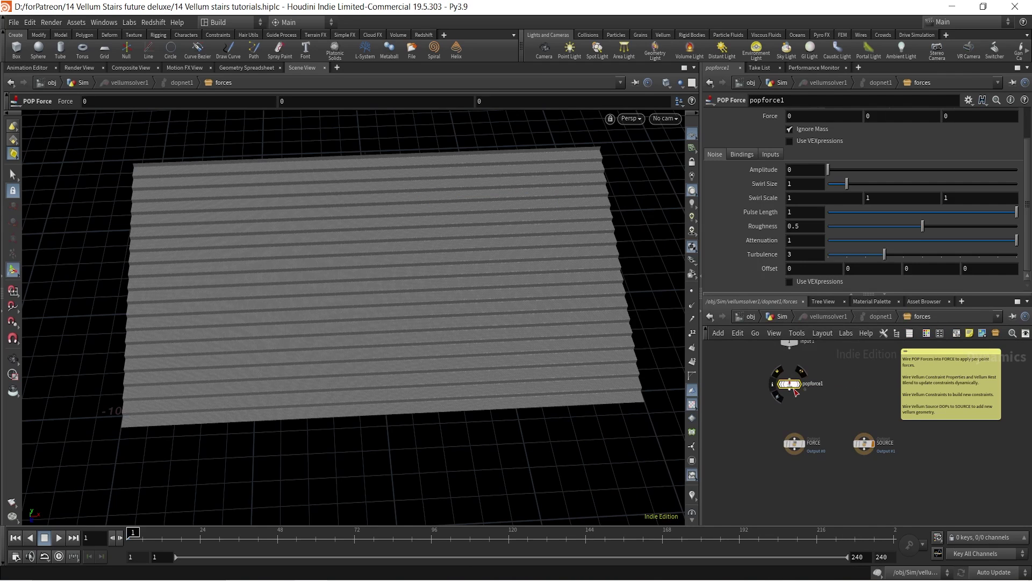
pyautogui.moveTo(794, 389); pyautogui.dragTo(794, 437)
pyautogui.hotkey('shift', 's')
pyautogui.scroll(3, 811, 398)
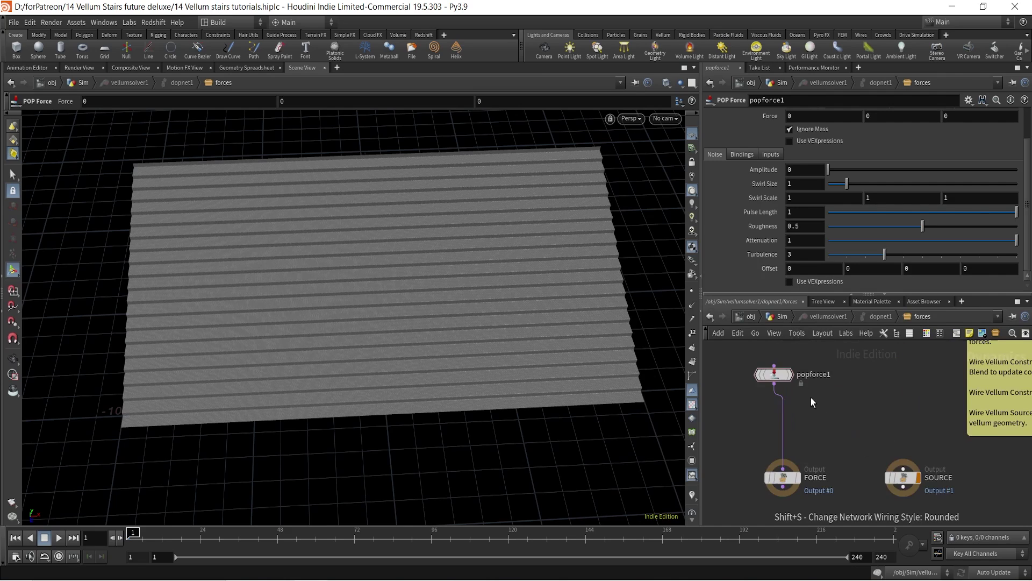
pyautogui.moveTo(810, 398); pyautogui.dragTo(870, 408, button='middle')
pyautogui.moveTo(849, 391); pyautogui.dragTo(805, 369)
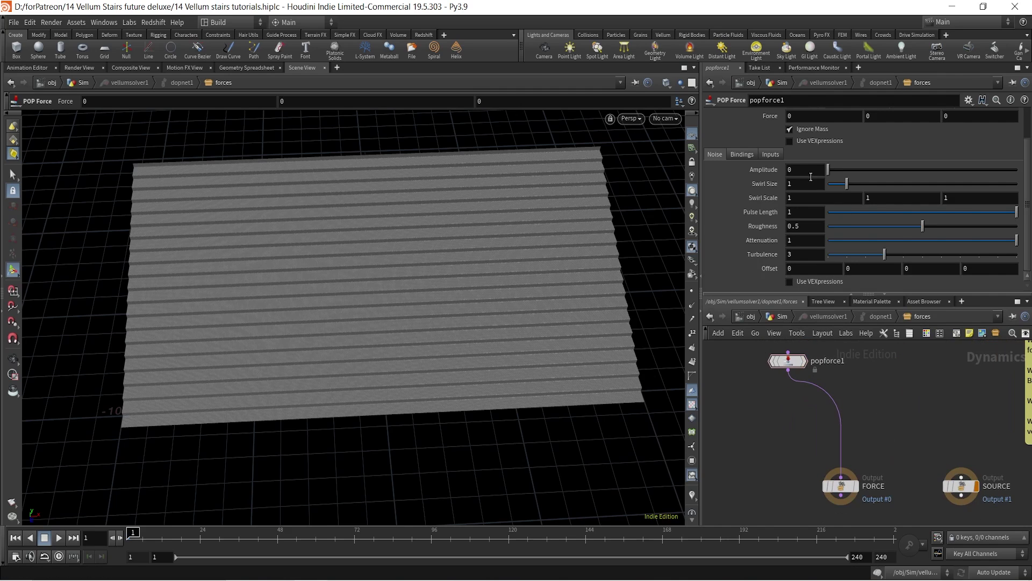
# Set the POP Force's noise amplitude to 5.33
pyautogui.moveTo(809, 172); pyautogui.dragTo(750, 171)
pyautogui.write('5')
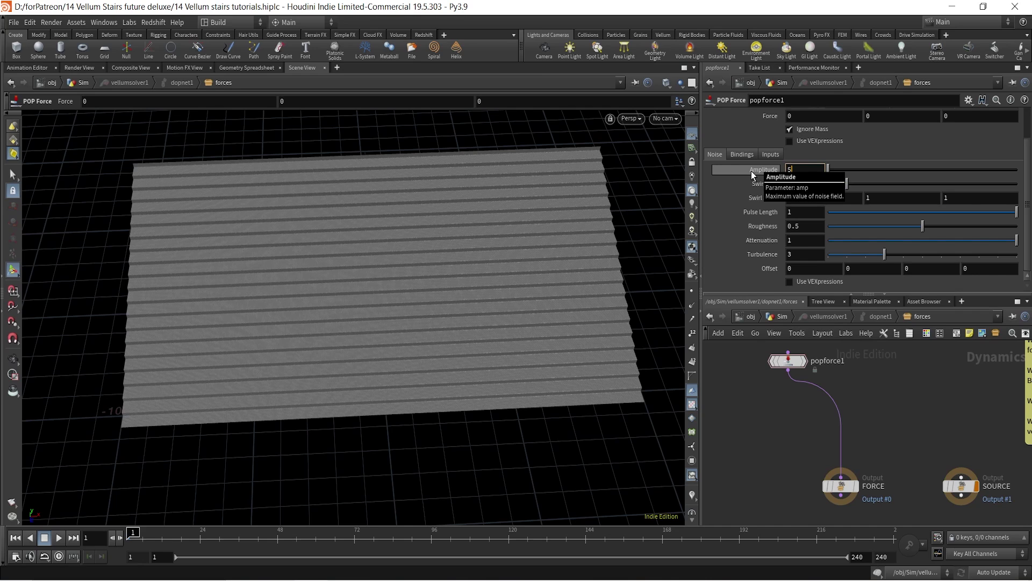
pyautogui.write('.33')
pyautogui.press('Return')
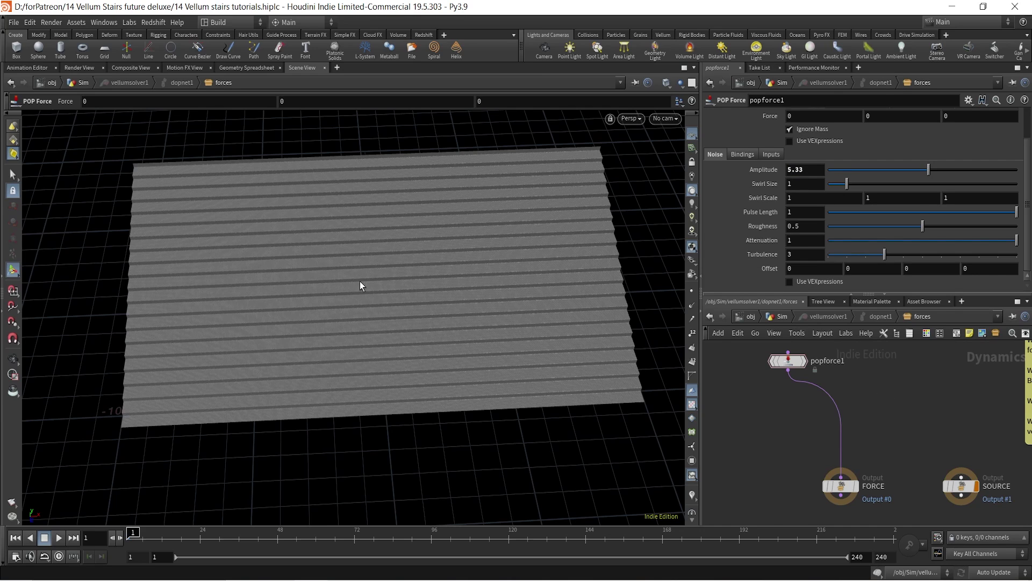
# Insert a POP Wind node on the wire between popforce1 and the FORCE output
pyautogui.keyDown('alt'); pyautogui.moveTo(366, 295); pyautogui.dragTo(367, 228); pyautogui.keyUp('alt')
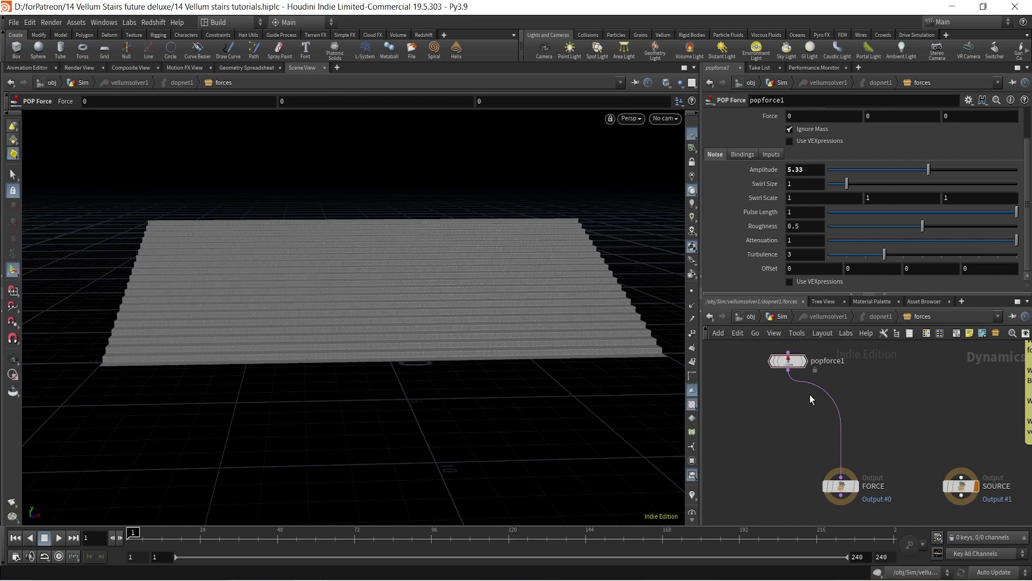
pyautogui.press('Tab')
pyautogui.write('pop force')
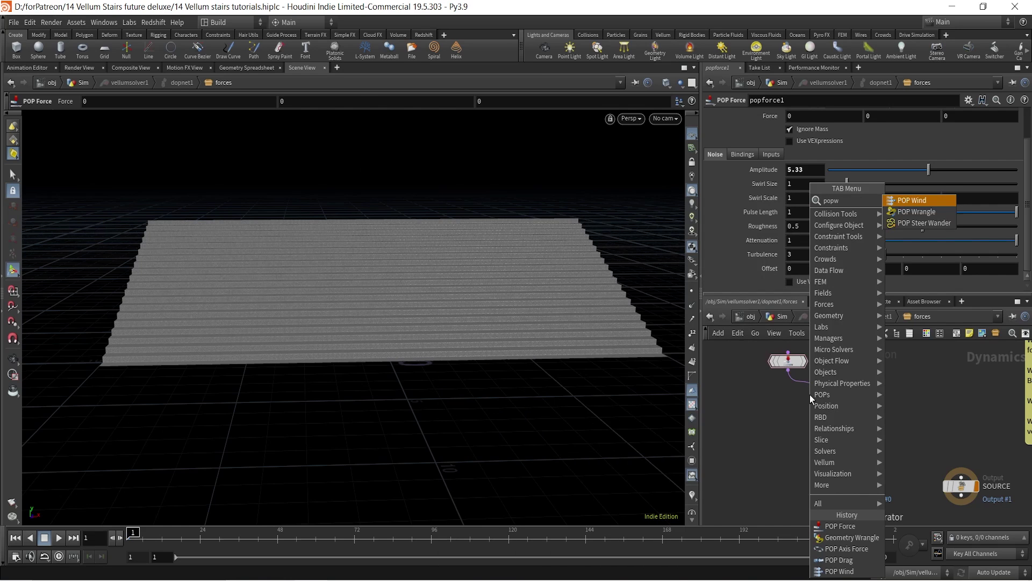
pyautogui.press('Return')
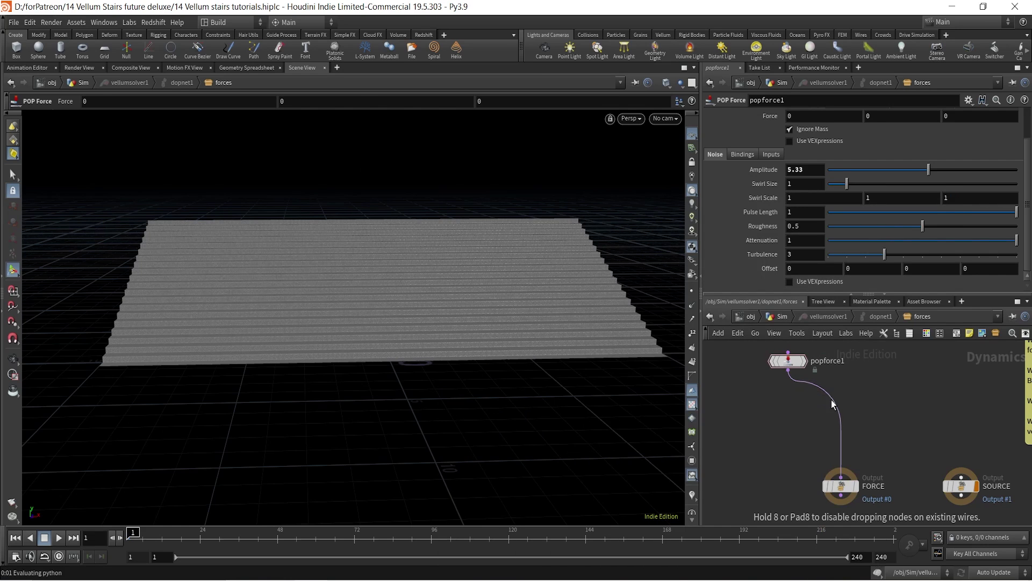
pyautogui.click(831, 399)
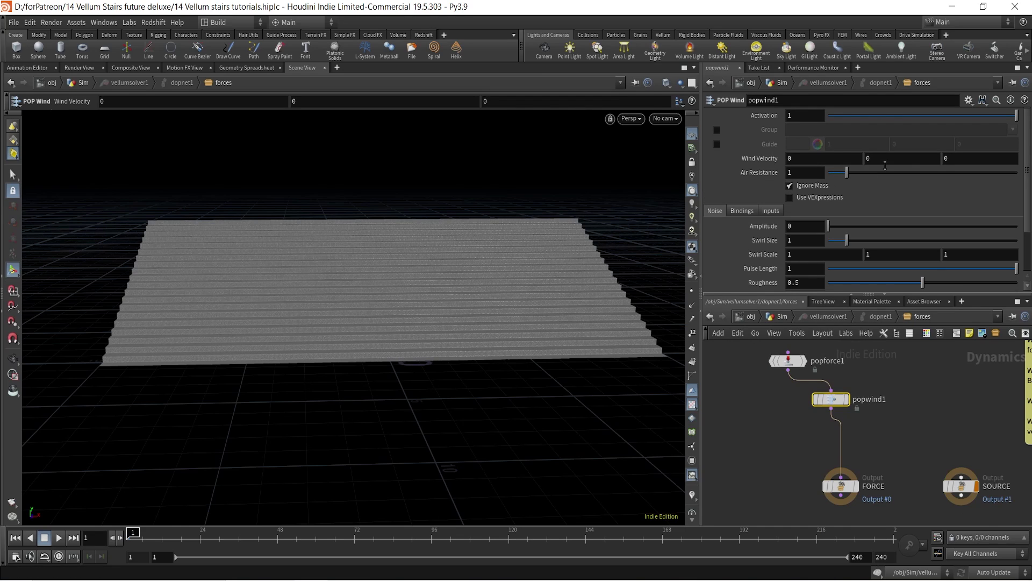
# Set the POP Wind's Y wind velocity to 1 and its noise amplitude to 1.1
pyautogui.click(869, 158)
pyautogui.write('1')
pyautogui.press('Return')
pyautogui.moveTo(850, 225); pyautogui.dragTo(848, 225)
pyautogui.click(805, 225)
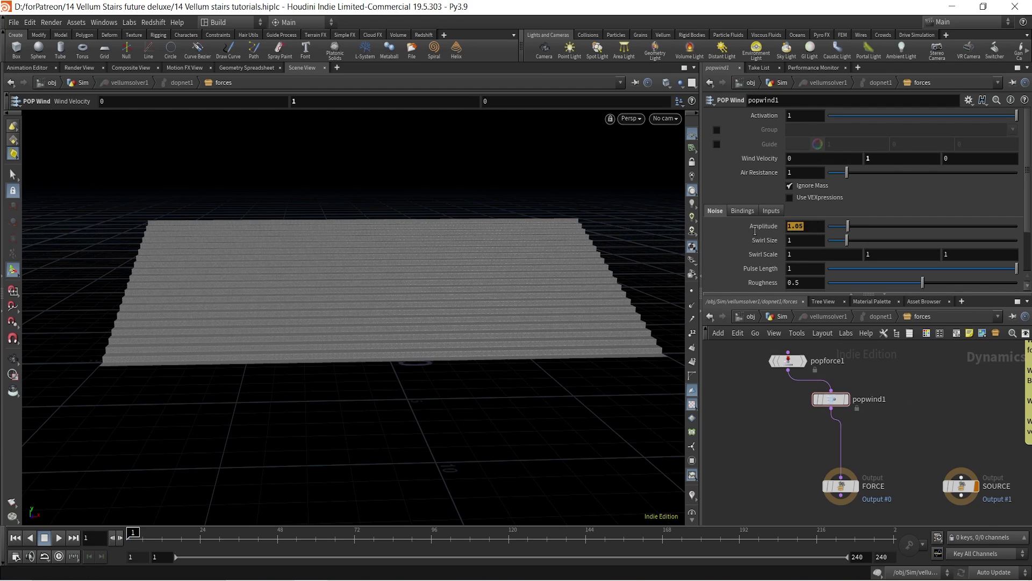
pyautogui.write('1.1')
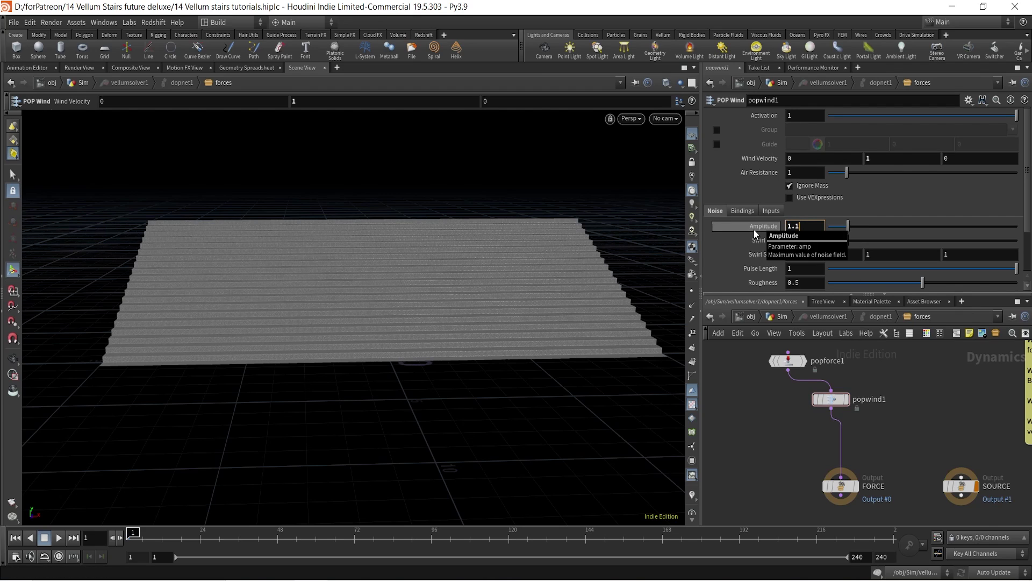
pyautogui.press('Return')
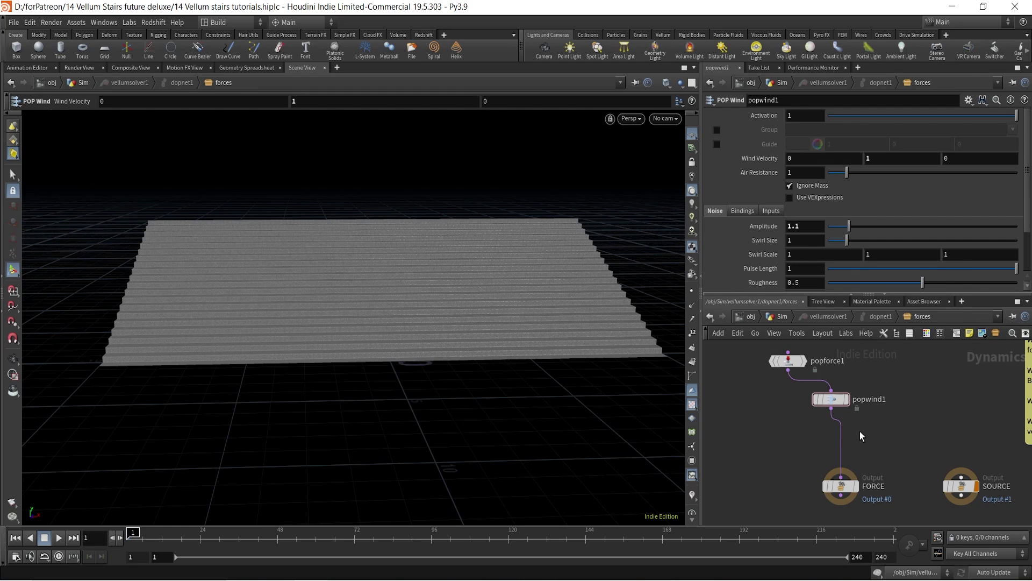
# Insert a POP Drag node on the wire between popwind1 and the FORCE output
pyautogui.press('Tab')
pyautogui.write('popdrag')
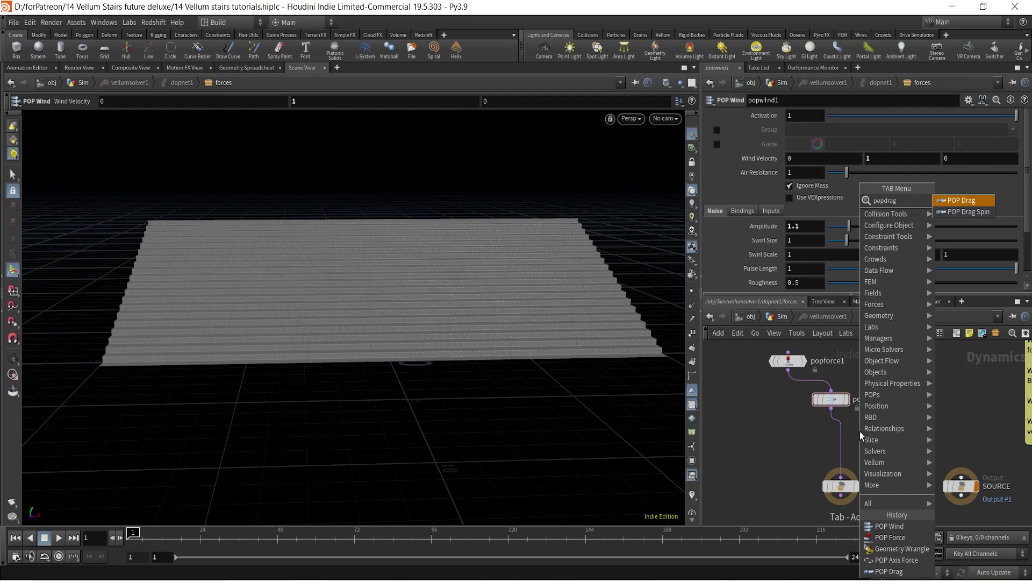
pyautogui.press('Return')
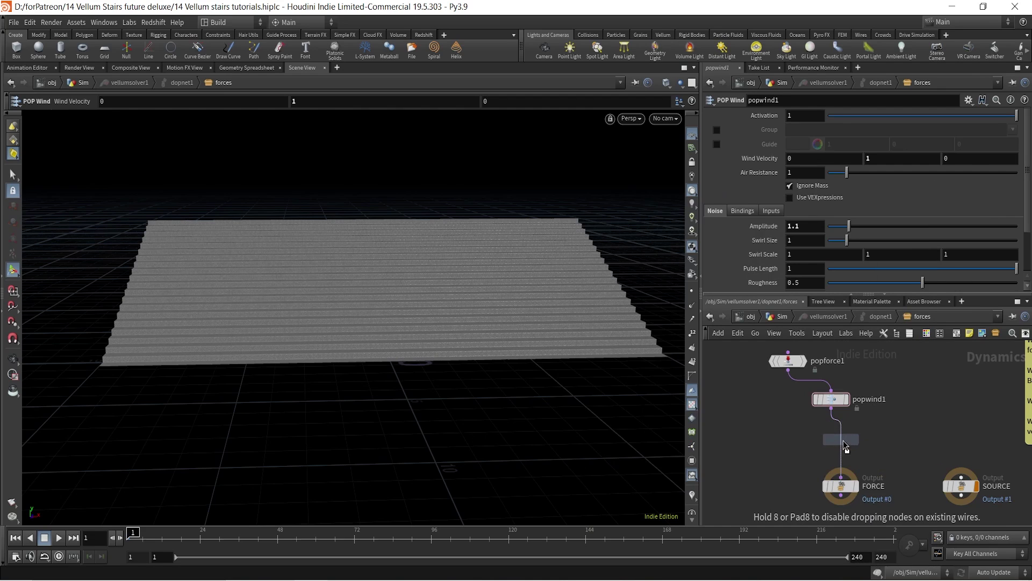
pyautogui.click(844, 445)
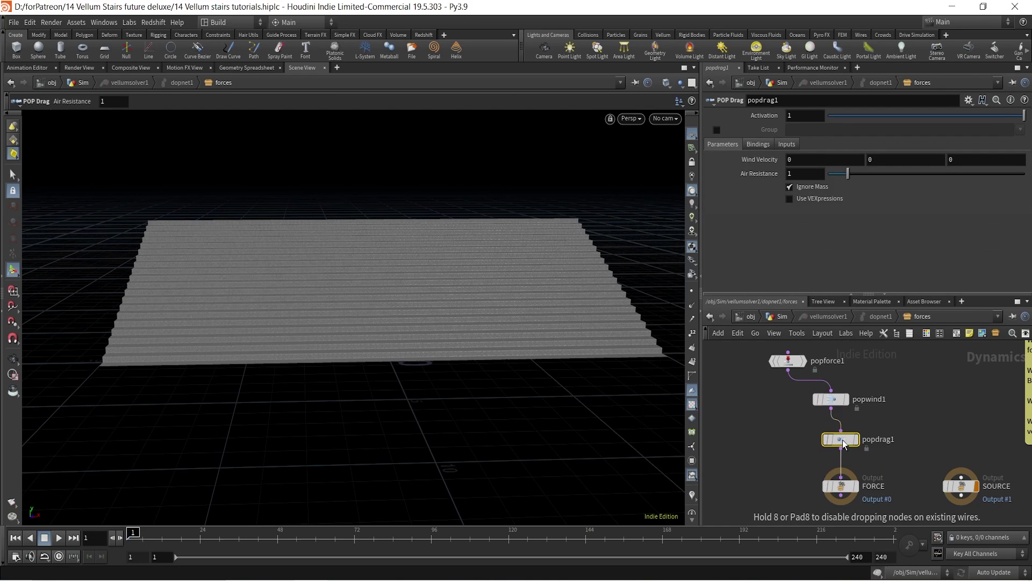
# Set the POP Drag's air resistance to 0.1
pyautogui.click(798, 172)
pyautogui.moveTo(755, 176)
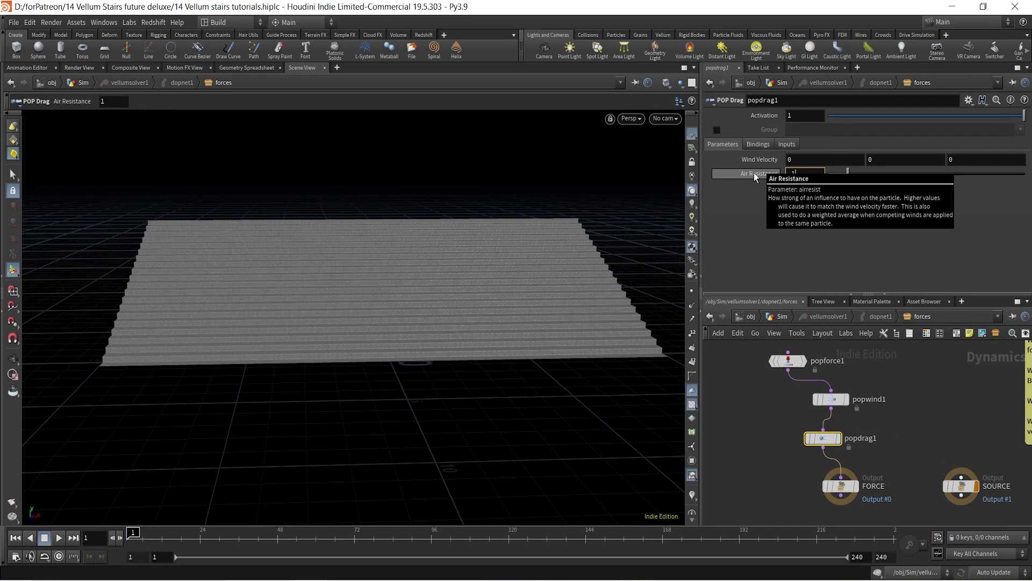
pyautogui.write('.1')
pyautogui.press('Return')
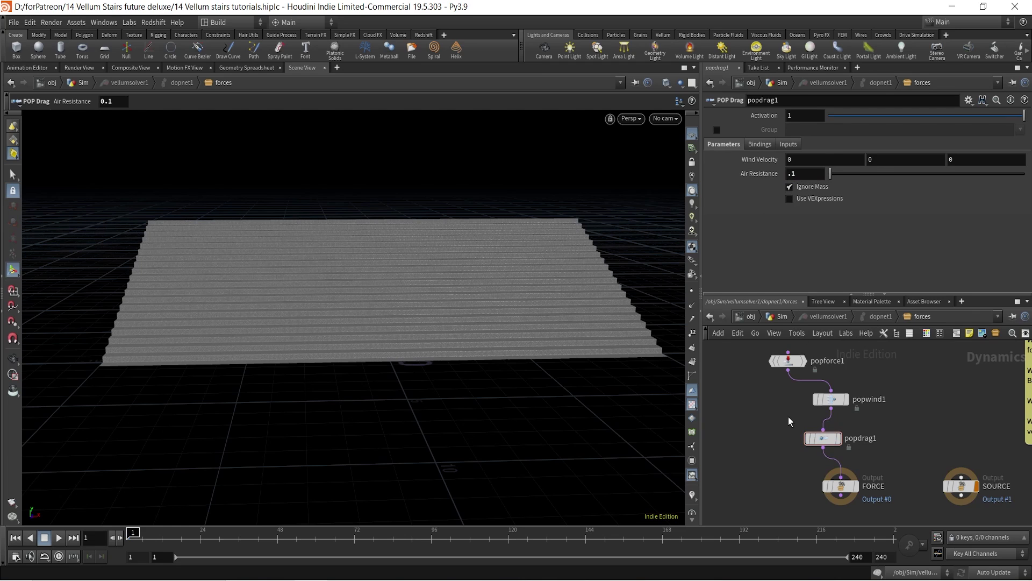
# Move the FORCE output below popdrag1 and insert a POP Axis Force node on the wire between them
pyautogui.moveTo(775, 437); pyautogui.dragTo(766, 365, button='middle')
pyautogui.moveTo(824, 416); pyautogui.dragTo(806, 463)
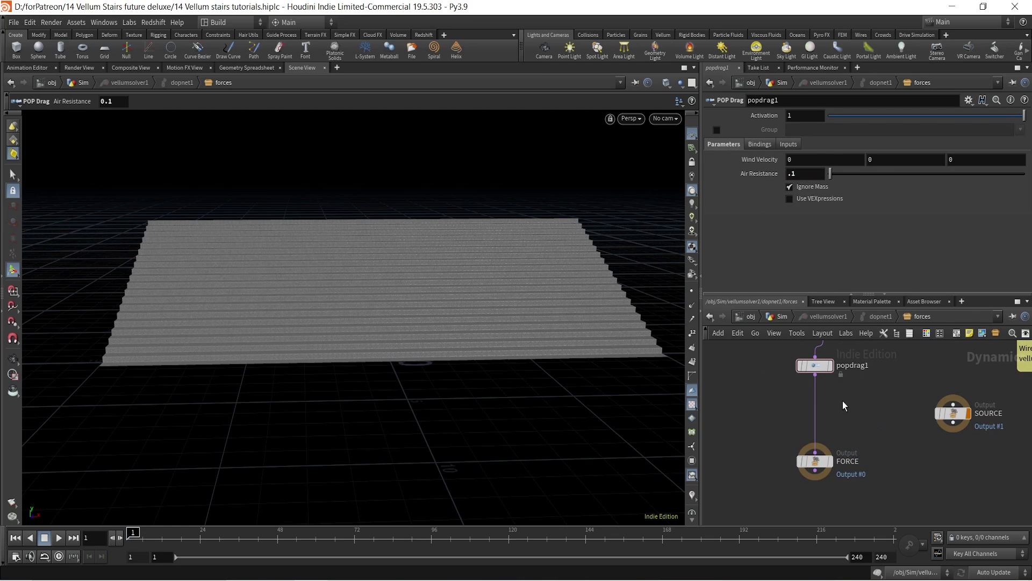
pyautogui.press('Tab')
pyautogui.write('popa')
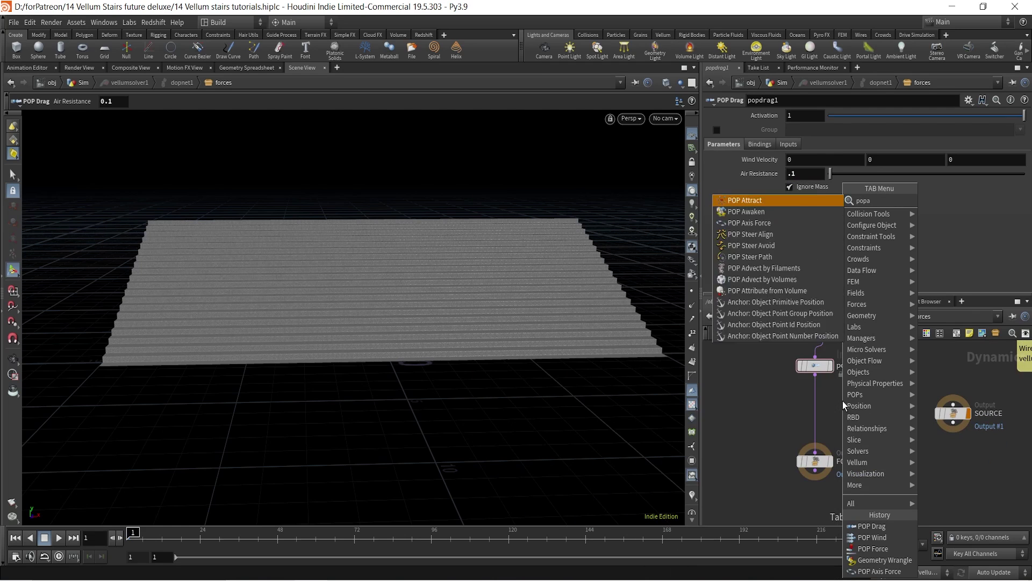
pyautogui.write('xis')
pyautogui.press('Return')
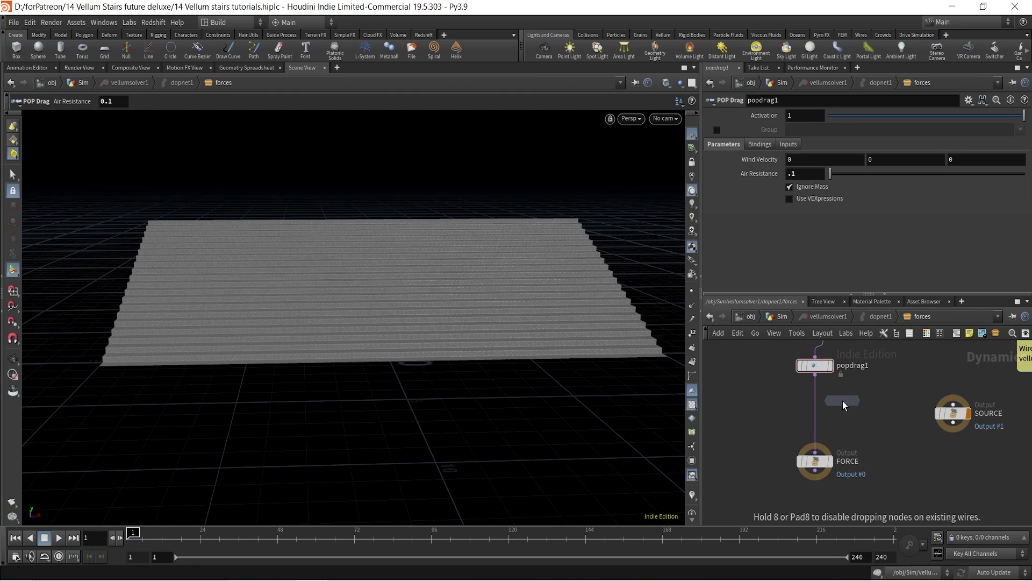
pyautogui.click(819, 415)
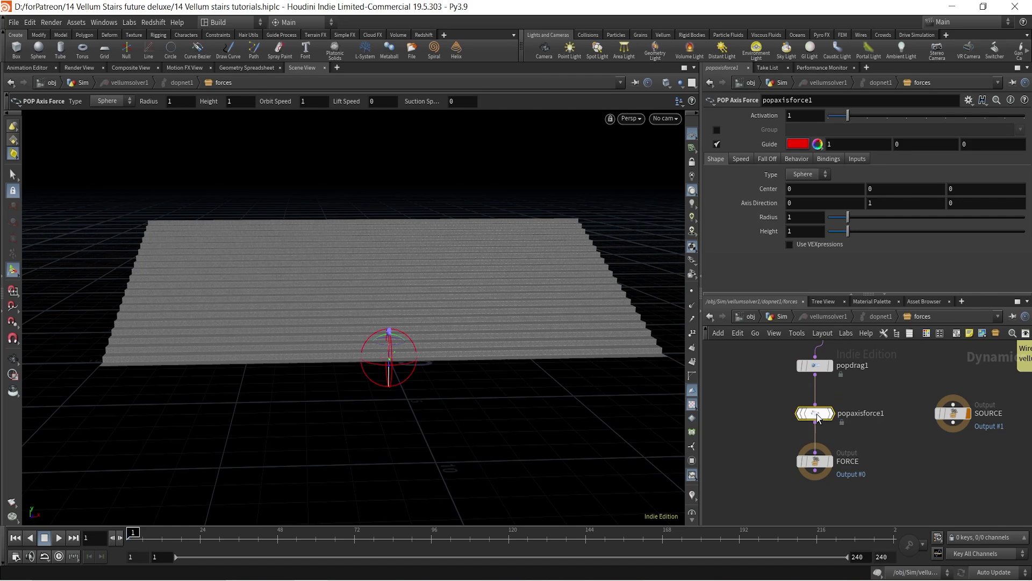
pyautogui.moveTo(819, 417)
pyautogui.moveTo(818, 417); pyautogui.dragTo(818, 412)
# Set the POP Axis Force's sphere radius to 5.3 and its height to 4.8
pyautogui.keyDown('alt'); pyautogui.moveTo(374, 337); pyautogui.dragTo(461, 357); pyautogui.keyUp('alt')
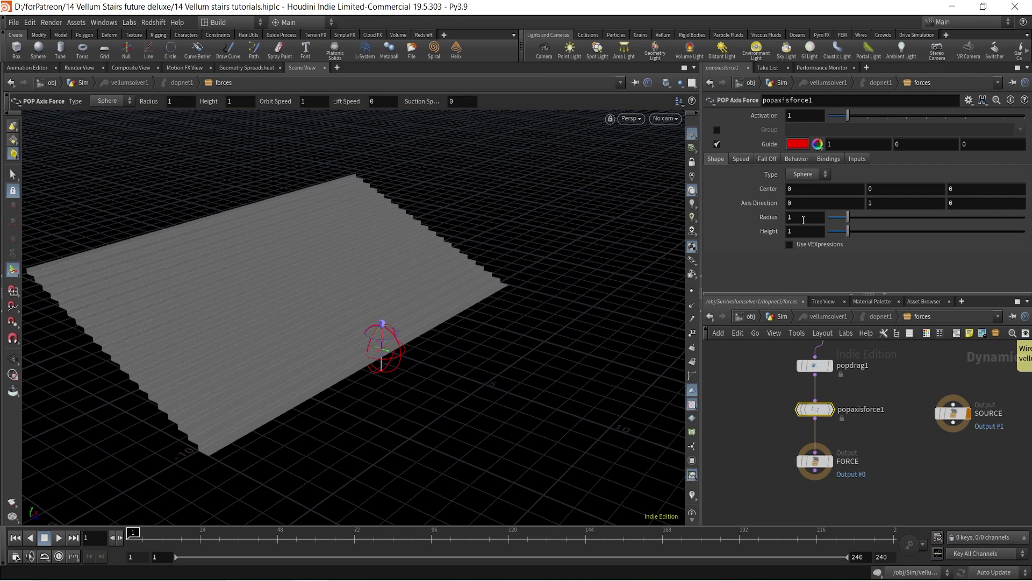
pyautogui.moveTo(804, 219); pyautogui.dragTo(1004, 235, button='middle')
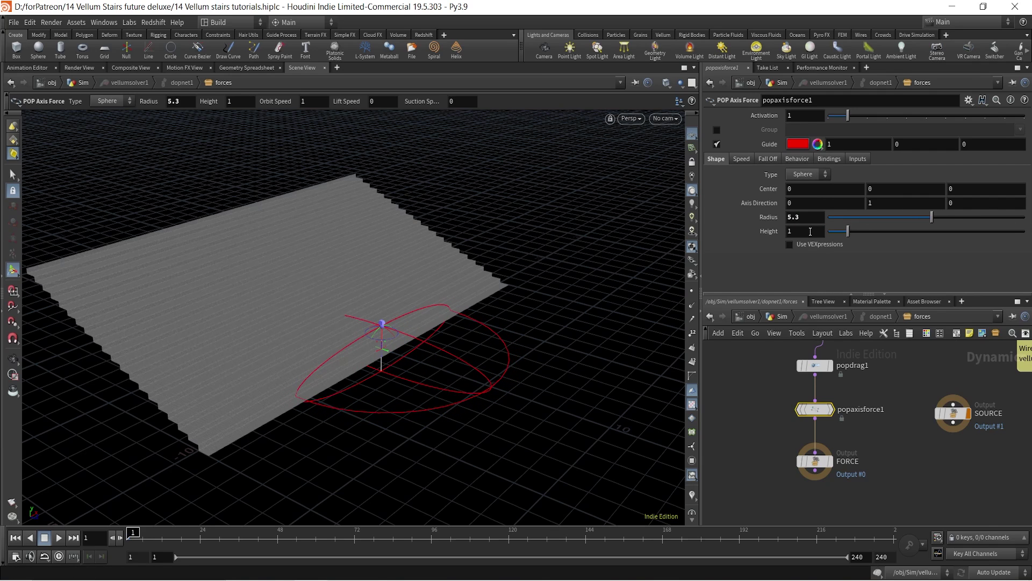
pyautogui.moveTo(810, 231); pyautogui.dragTo(1000, 241, button='middle')
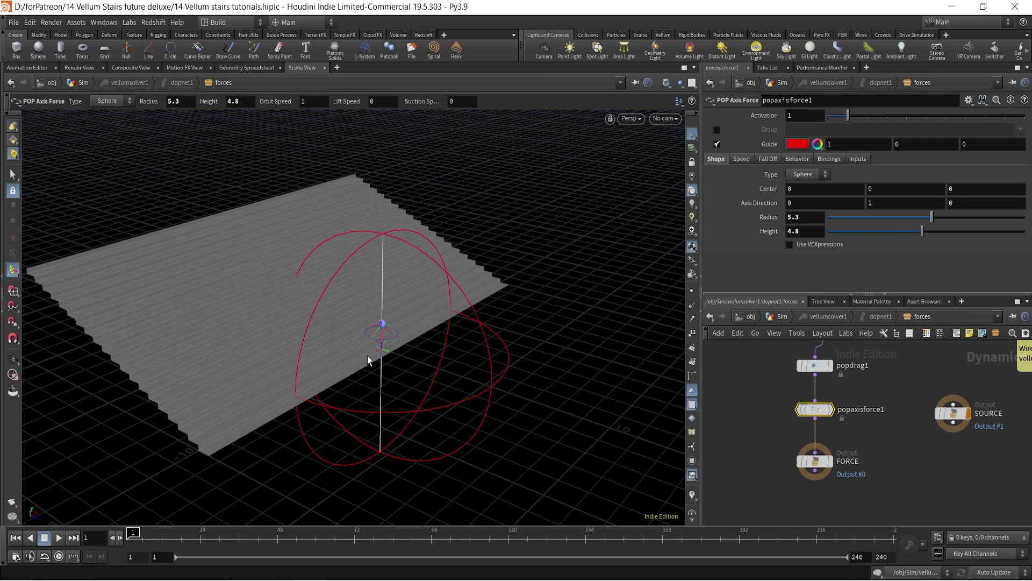
# Move the POP Axis Force's center along Z to -5.09, leaving its X and Y center at 0
pyautogui.moveTo(372, 347); pyautogui.dragTo(417, 329)
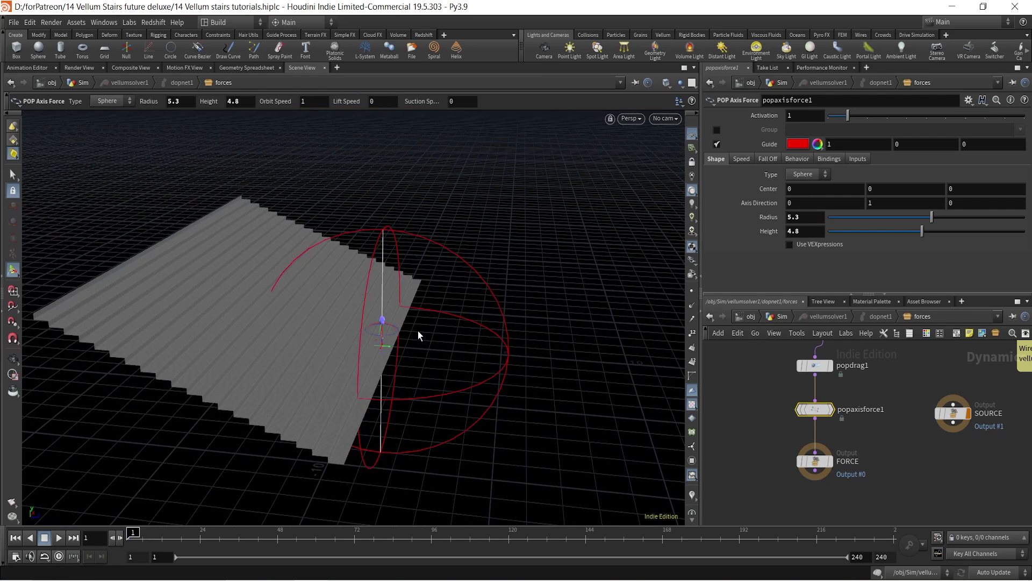
pyautogui.moveTo(976, 190); pyautogui.dragTo(420, 318, button='middle')
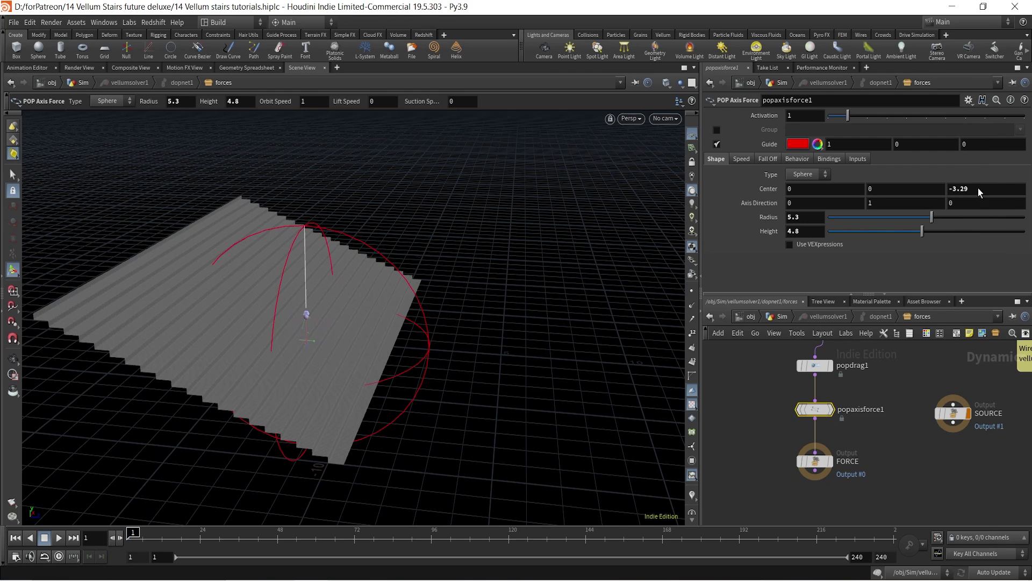
pyautogui.moveTo(984, 188); pyautogui.dragTo(901, 198, button='middle')
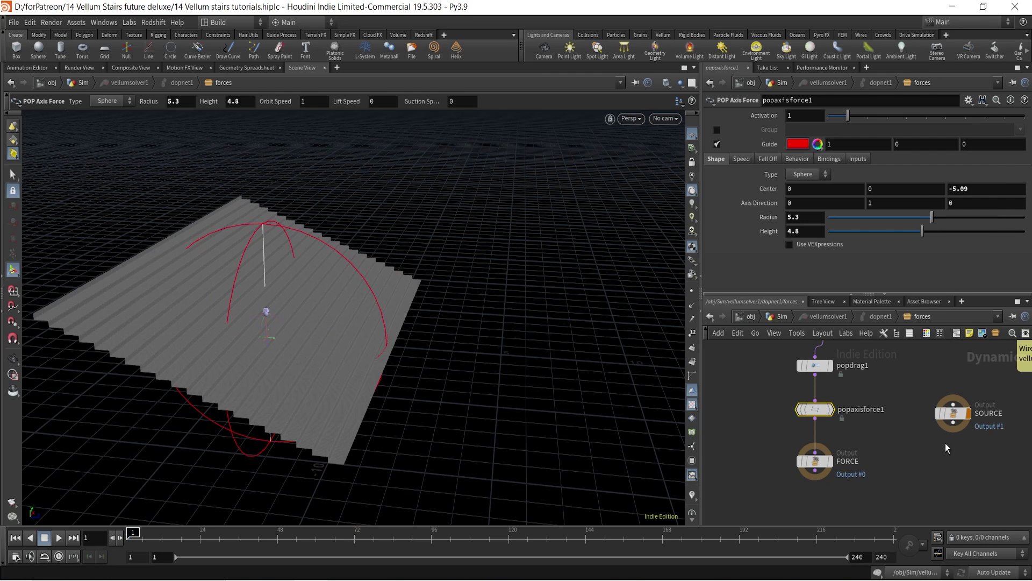
# Leave the solver's forces network and return to the Sim geometry network at the Vellum cloth, constraint and solver nodes
pyautogui.click(885, 445)
pyautogui.click(785, 317)
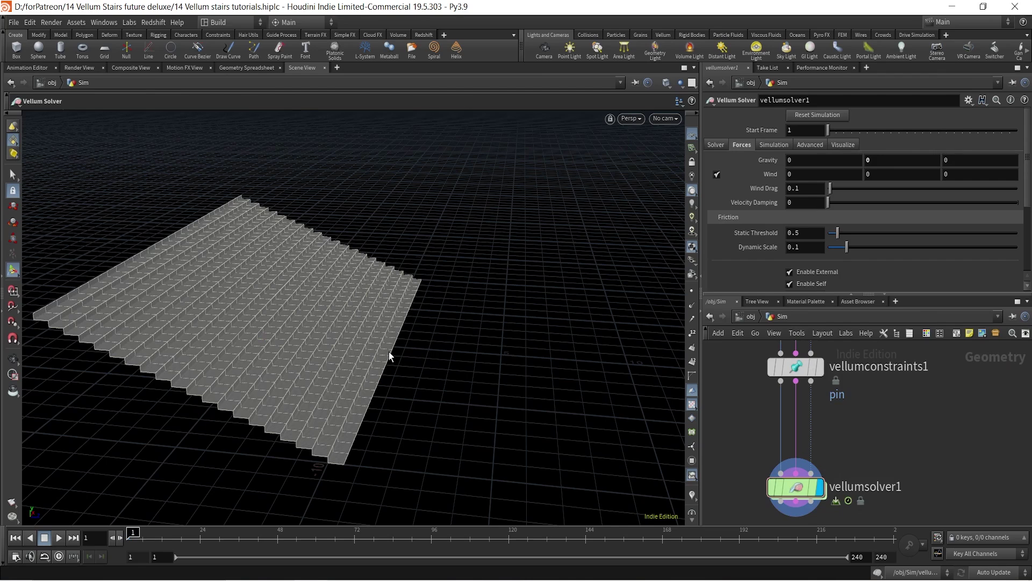
pyautogui.keyDown('alt'); pyautogui.moveTo(389, 354); pyautogui.dragTo(303, 328); pyautogui.keyUp('alt')
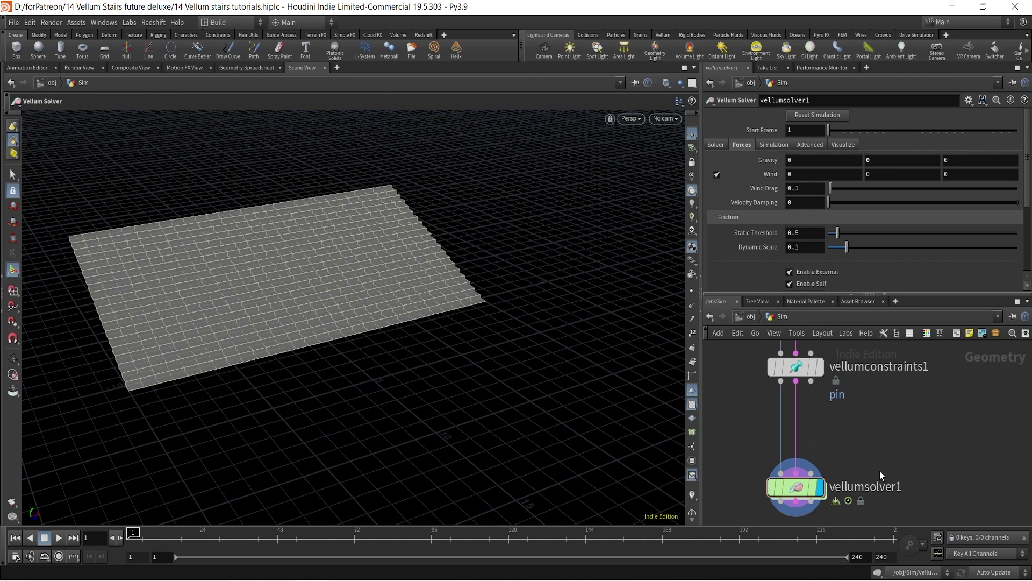
pyautogui.scroll(-8, 892, 425)
pyautogui.moveTo(921, 388)
pyautogui.mouseDown(button='middle')
pyautogui.moveTo(893, 482)
pyautogui.moveTo(905, 394)
pyautogui.mouseUp(button='middle')
pyautogui.scroll(4, 859, 399)
pyautogui.click(835, 420)
pyautogui.scroll(-4, 902, 488)
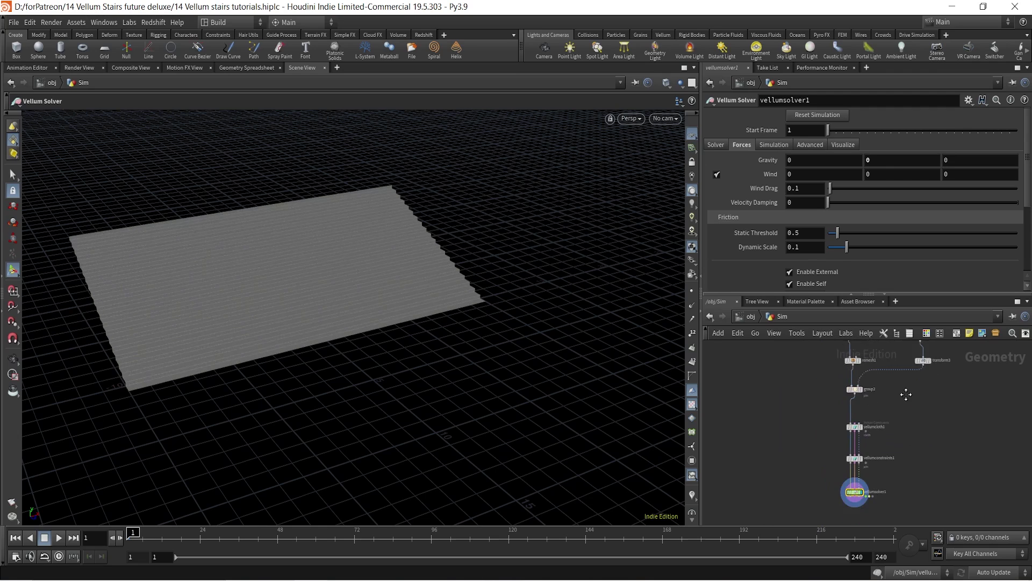
pyautogui.scroll(5, 864, 481)
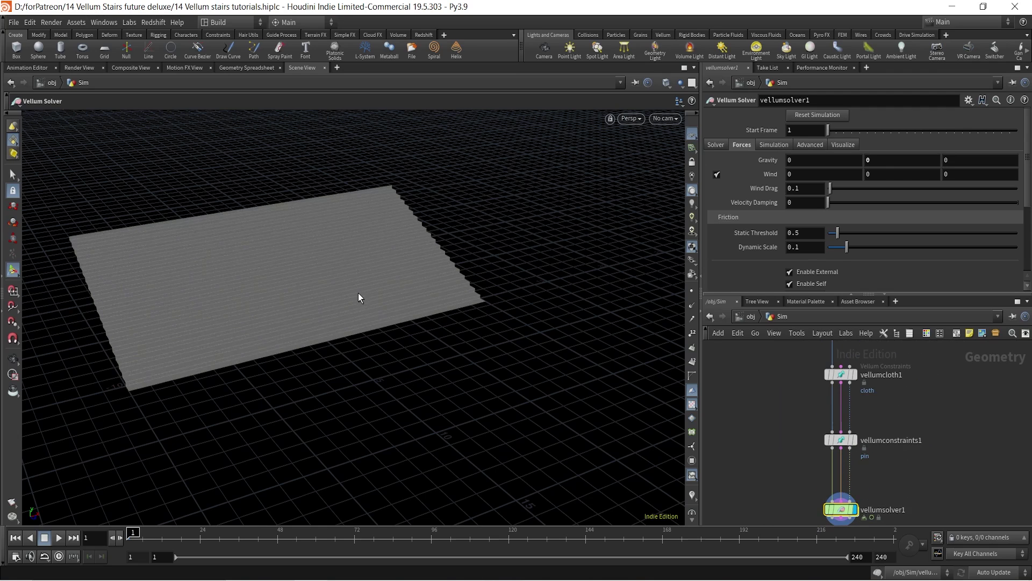
# Set the end frame of the animation timeline to 150
pyautogui.scroll(5, 359, 297)
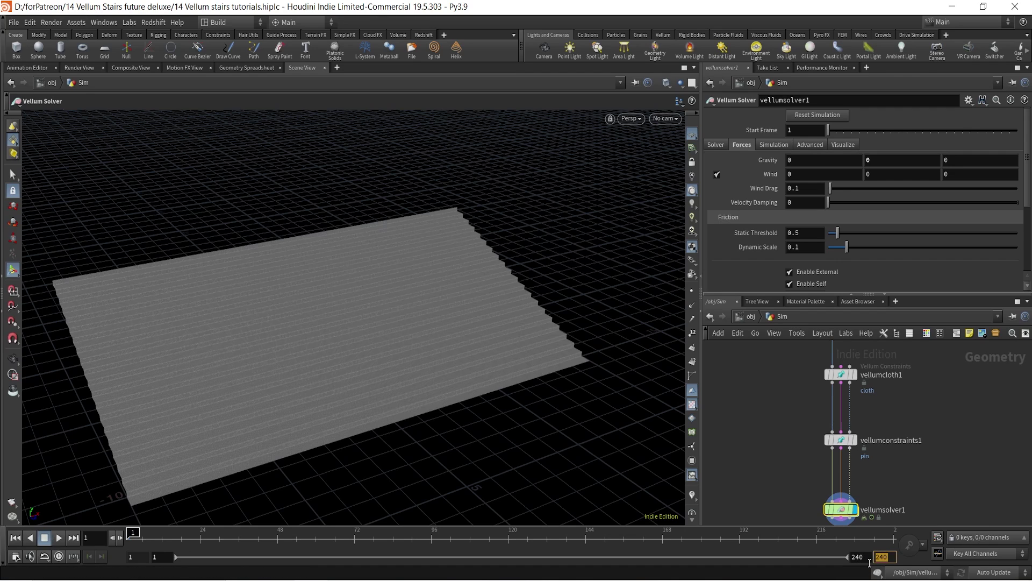
pyautogui.write('150')
pyautogui.press('Return')
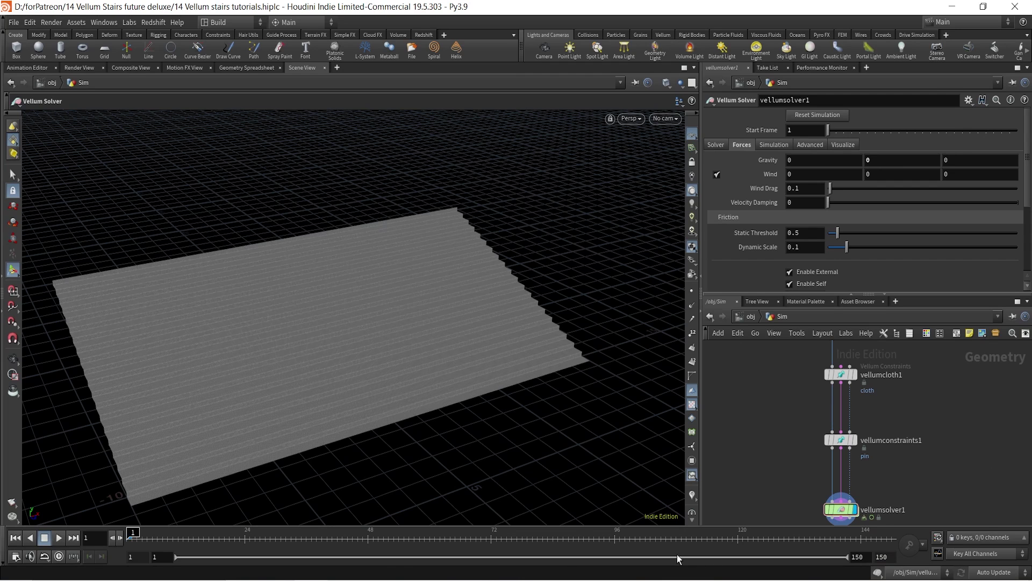
# Open the flipbook render options for the staircase simulation viewport
pyautogui.click(11, 506)
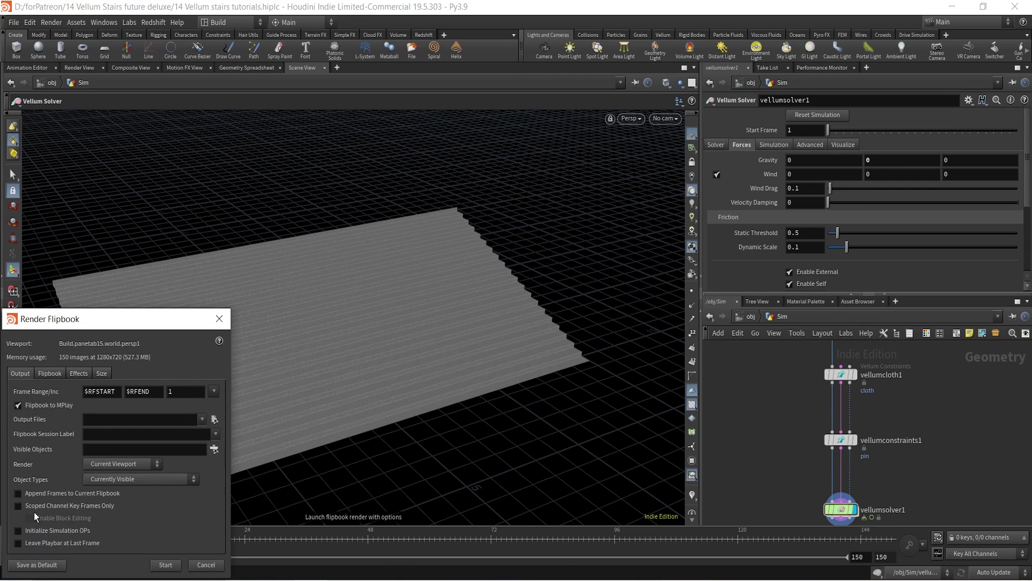